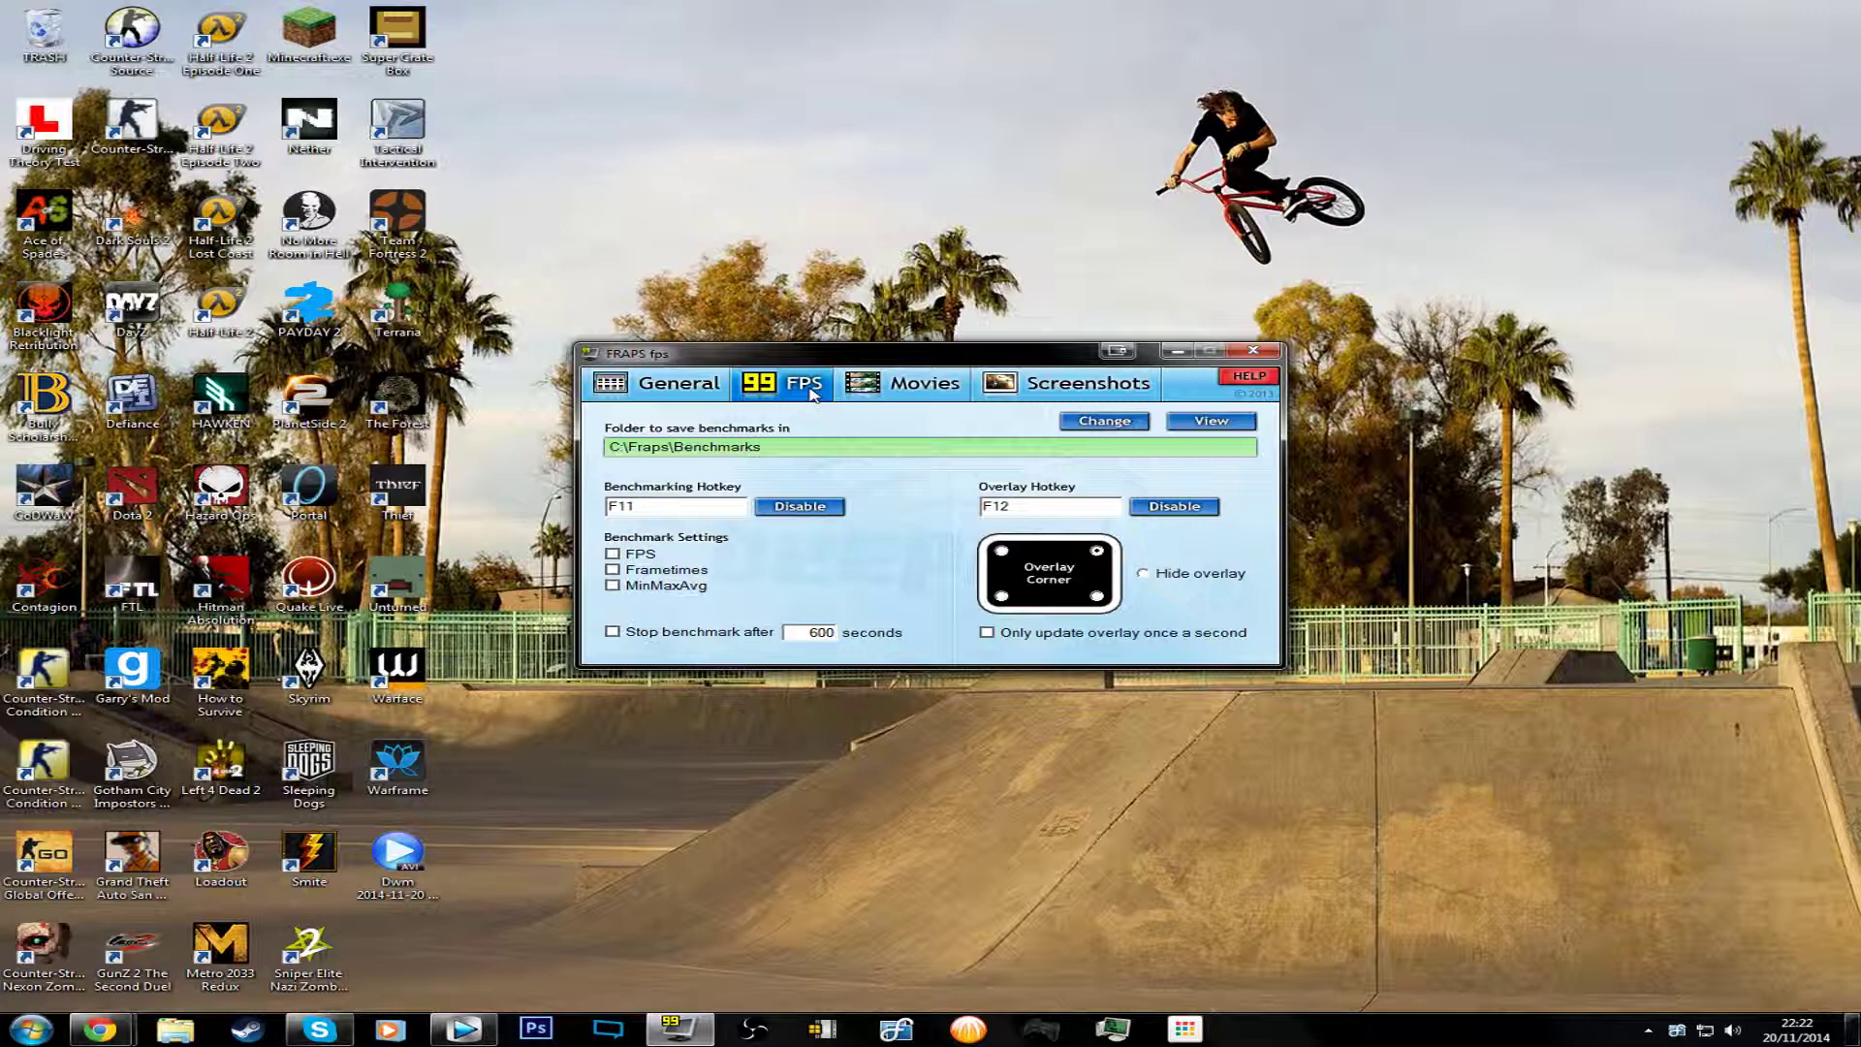
Step: Switch to Open Broadcaster Software, minimize the FRAPS window and look through the GAME, PAUSE and TECHNICAL PROBLEMS scenes
left_click(748, 1031)
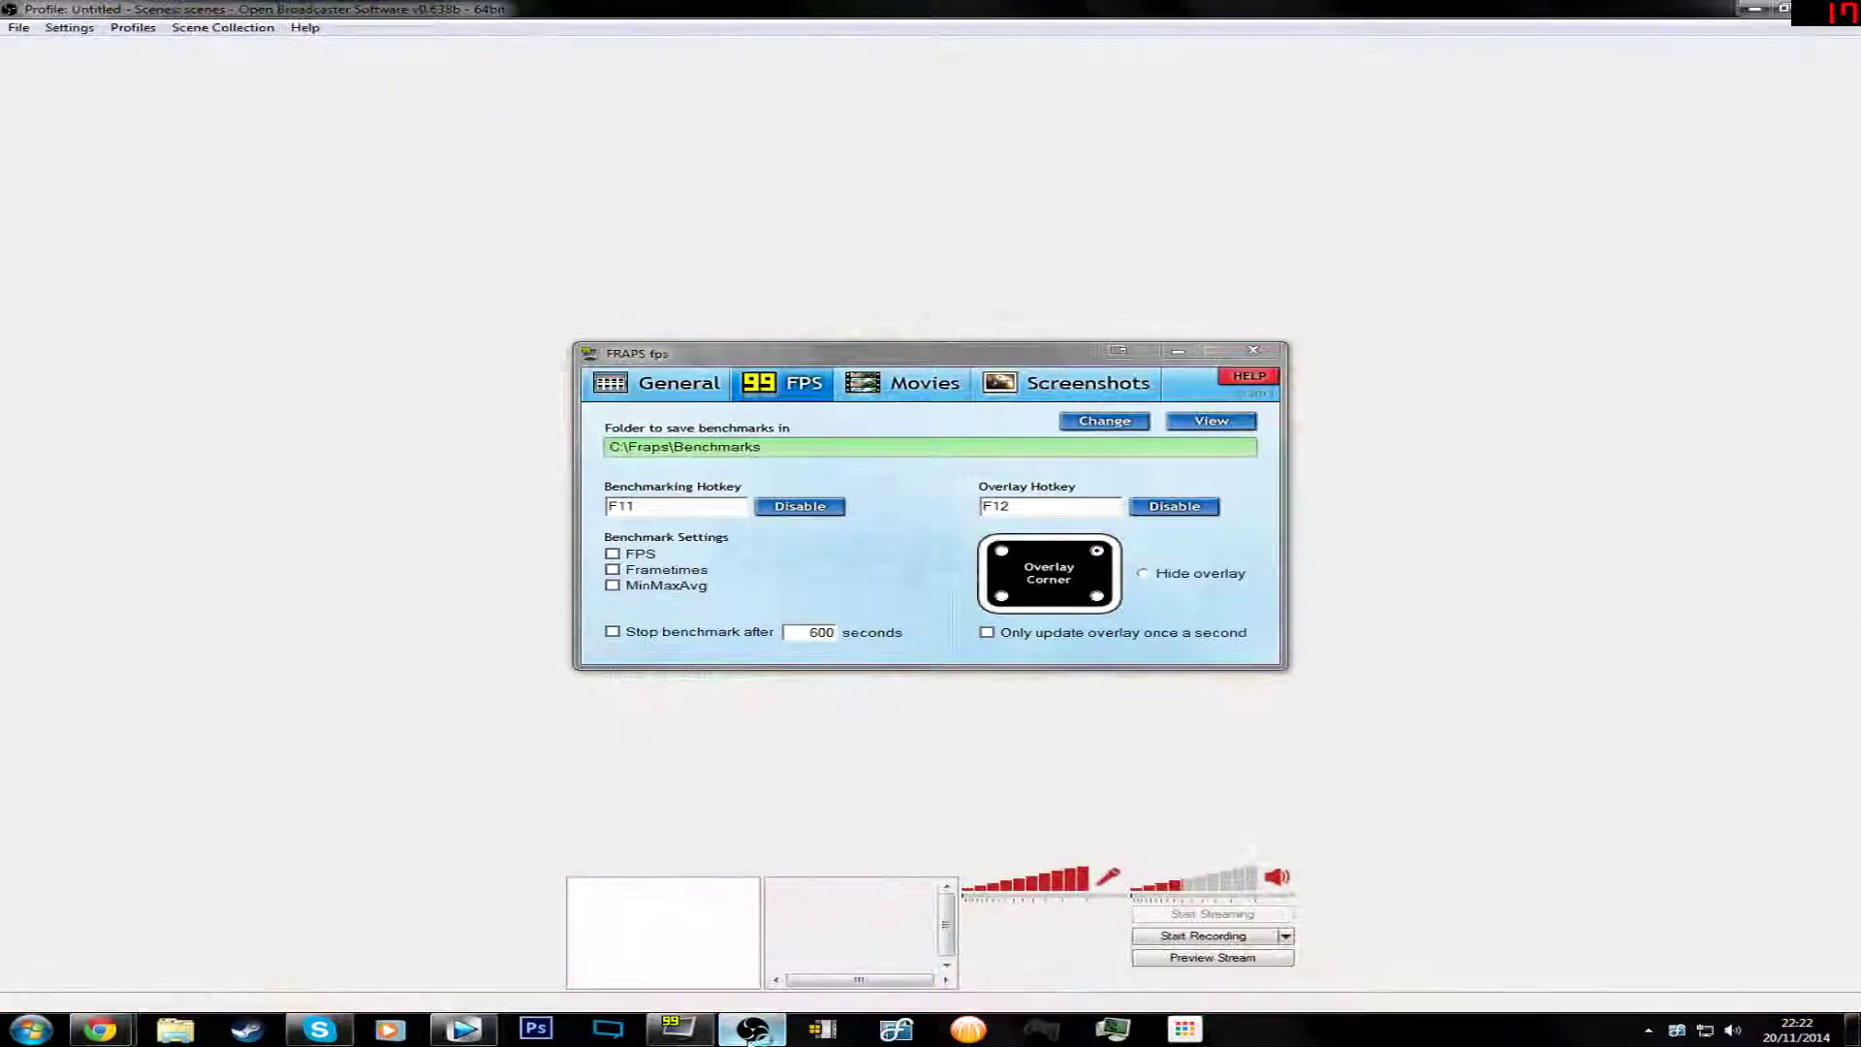
left_click(1175, 347)
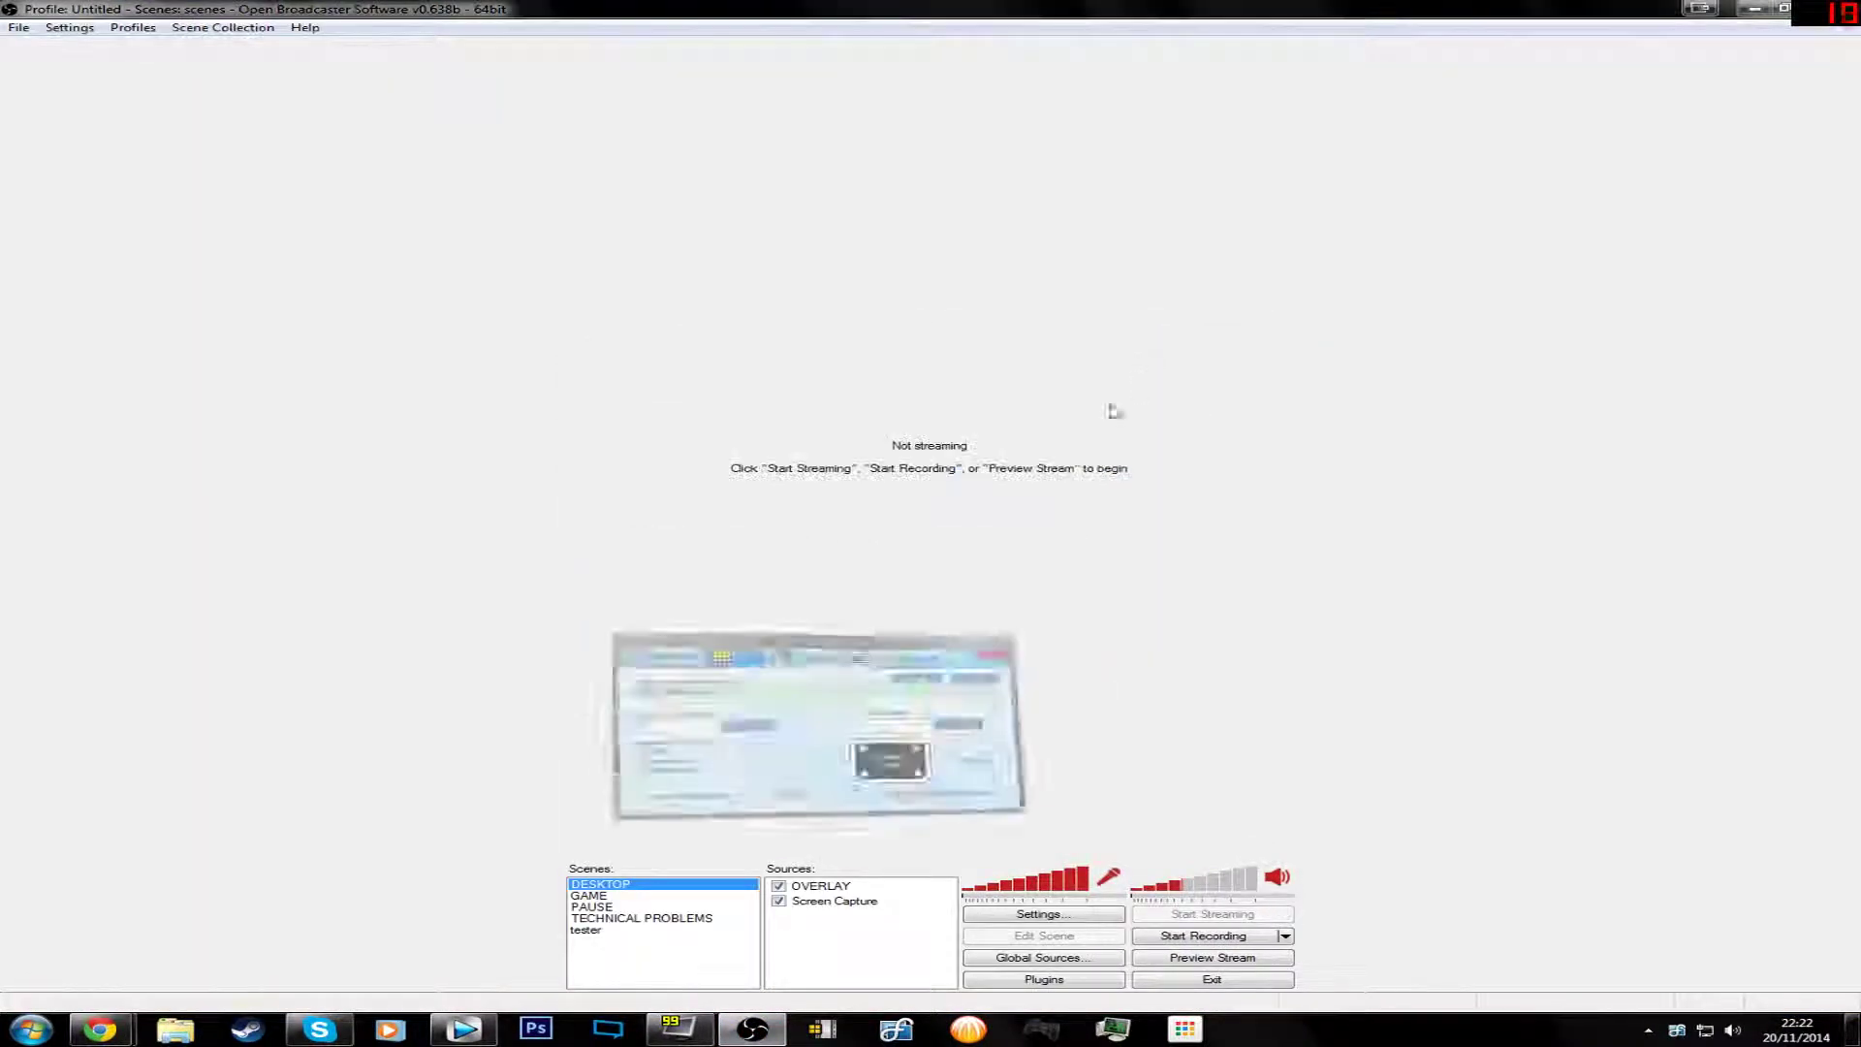
left_click(608, 895)
left_click(606, 907)
left_click(606, 917)
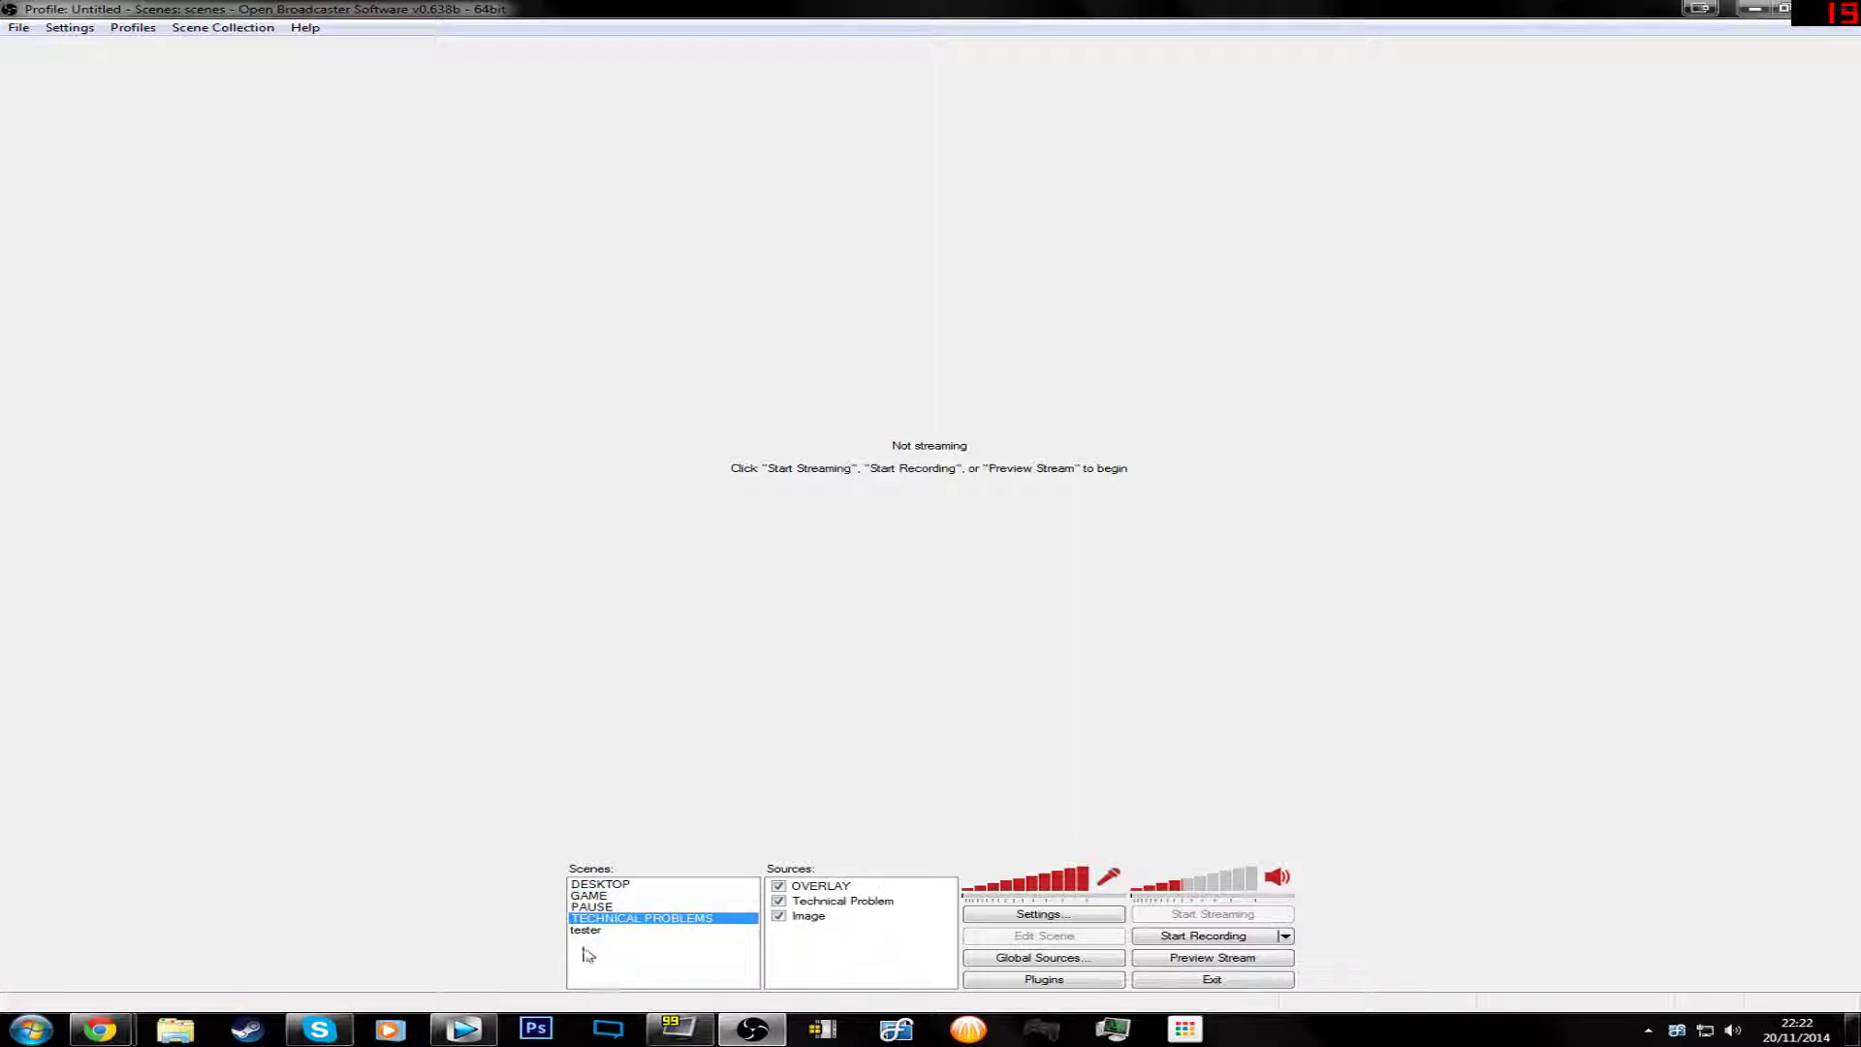
Step: Remove the "tester" scene from the scene list and confirm the deletion
left_click(581, 933)
right_click(577, 932)
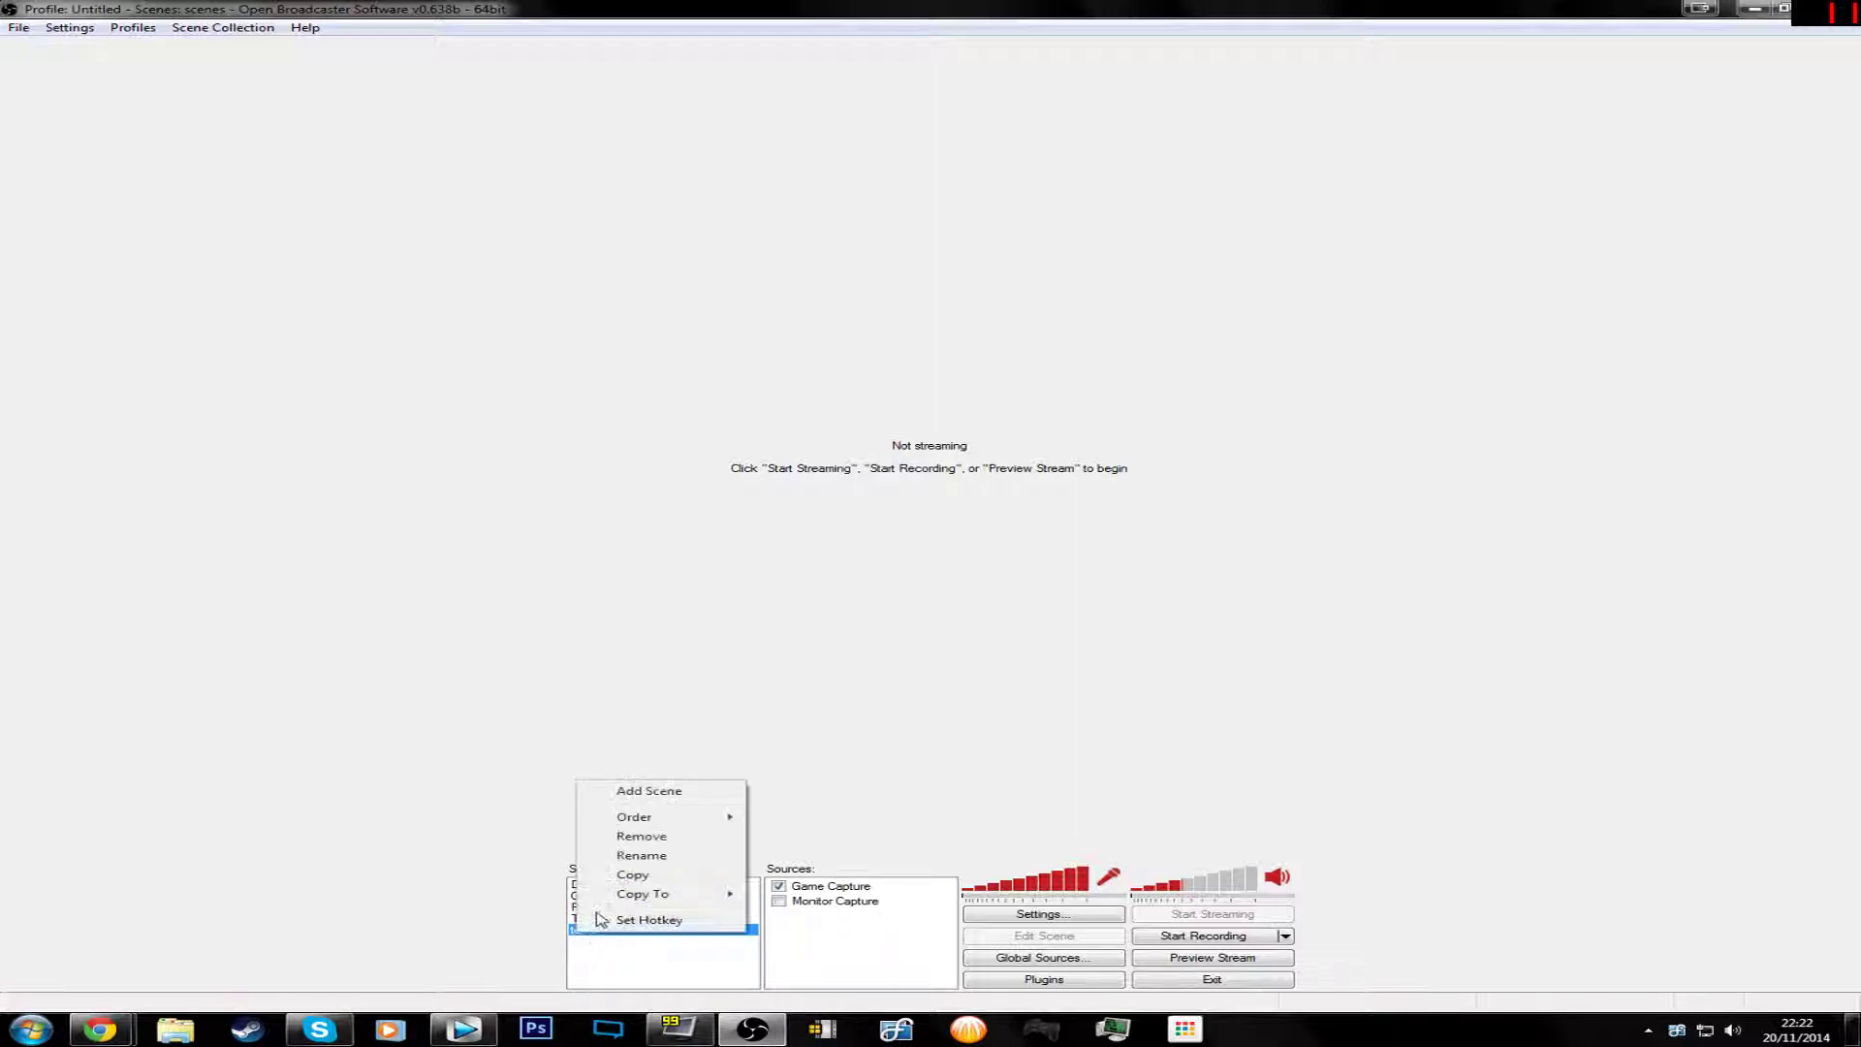
left_click(635, 837)
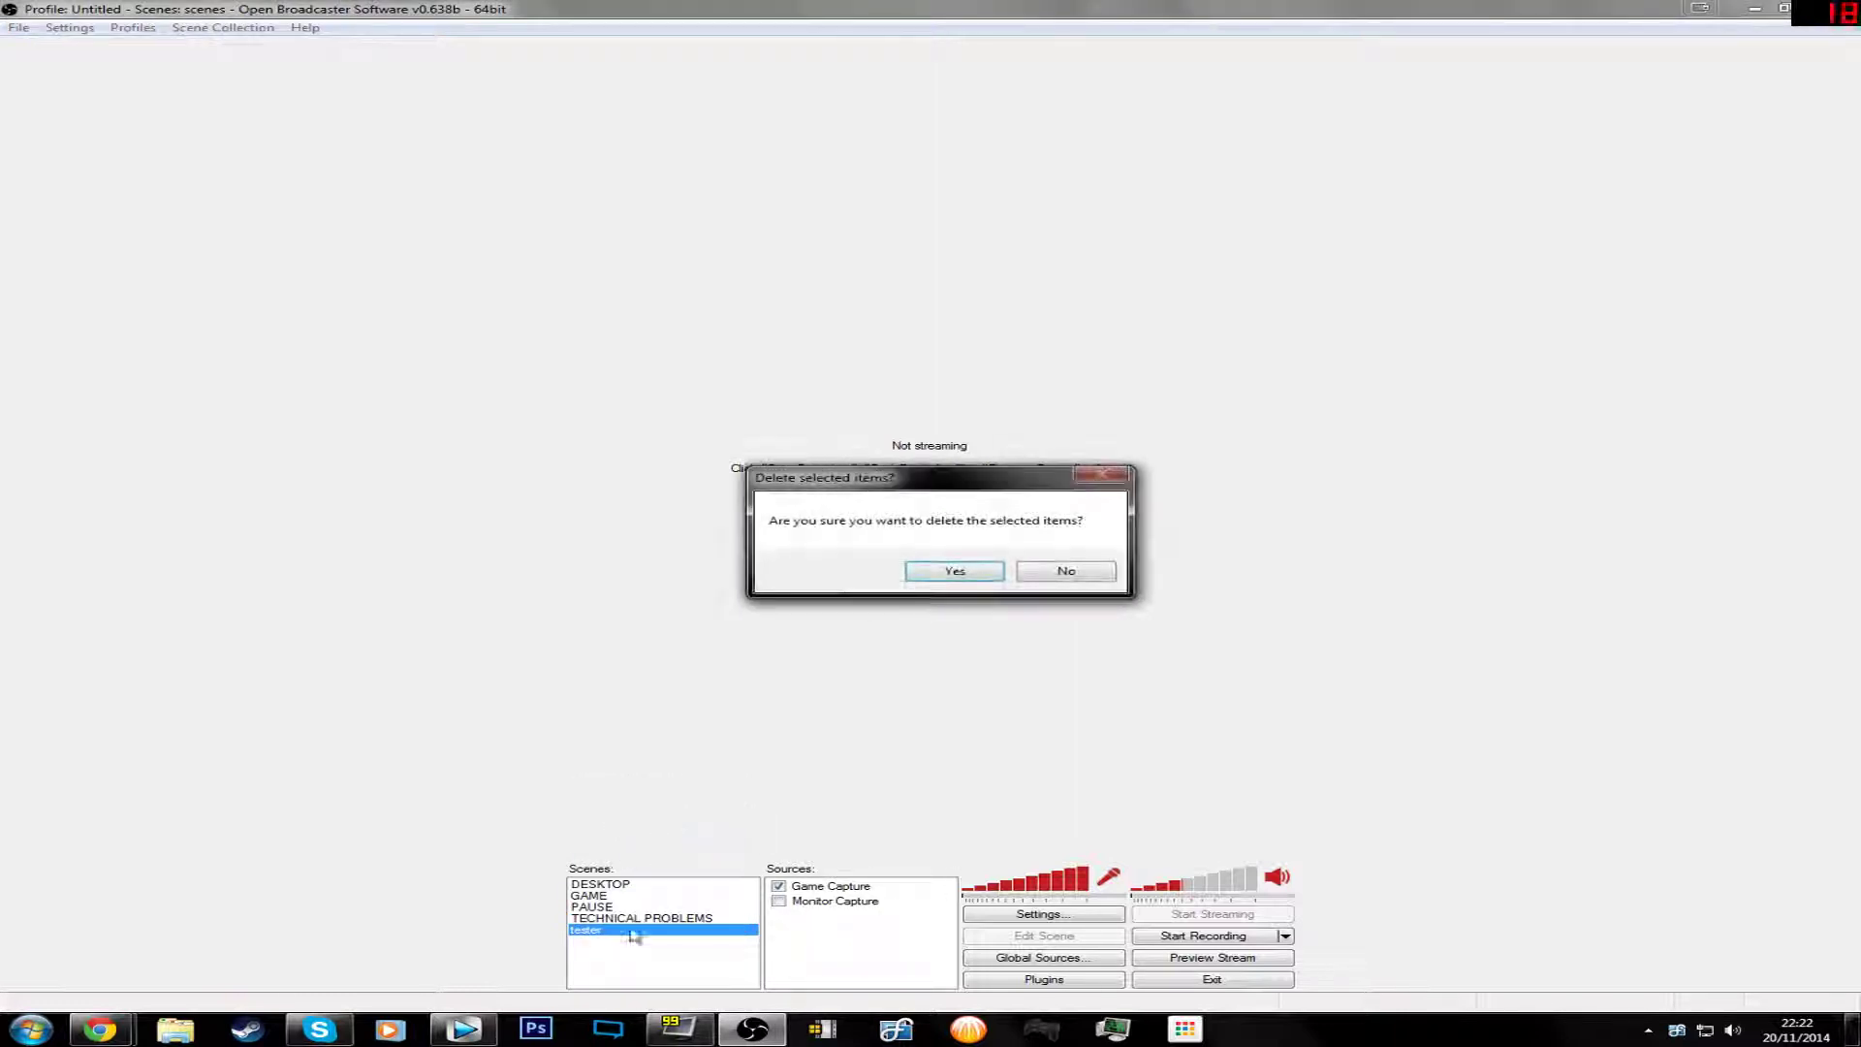
left_click(991, 575)
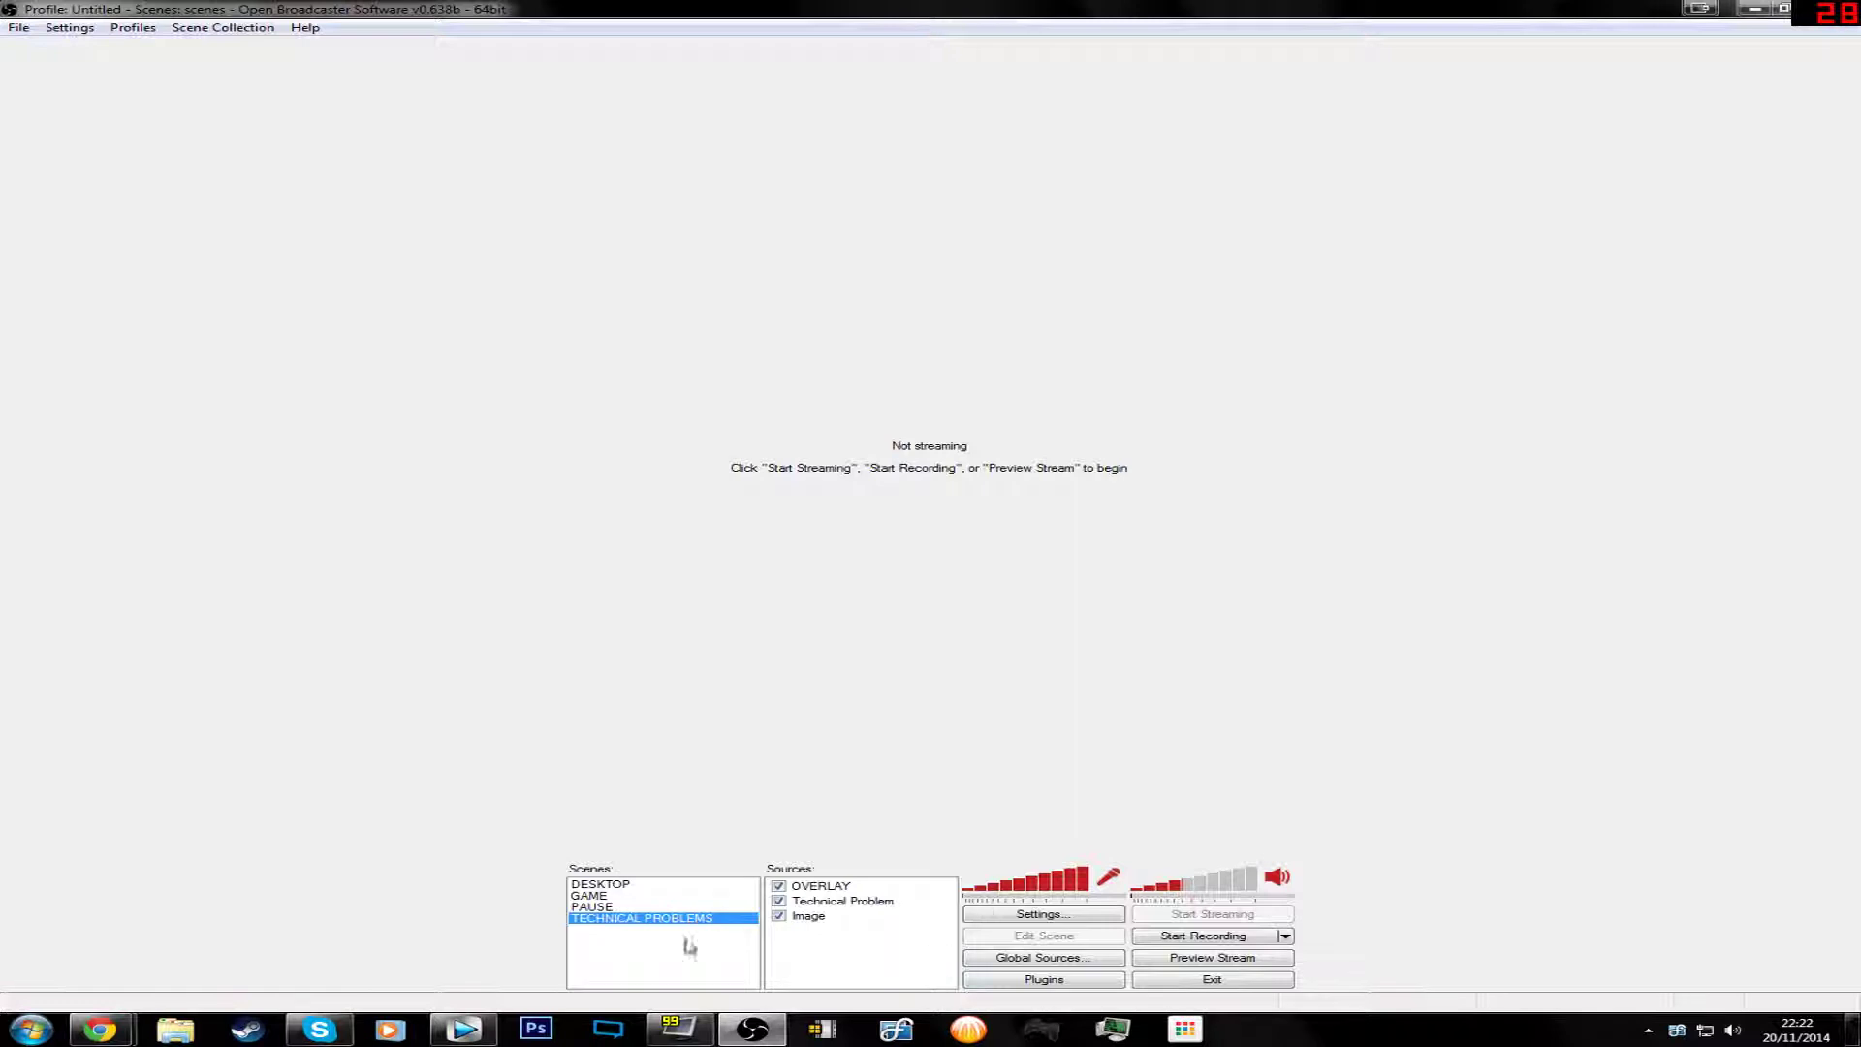
Step: Add a new scene named "scene 1"
right_click(585, 932)
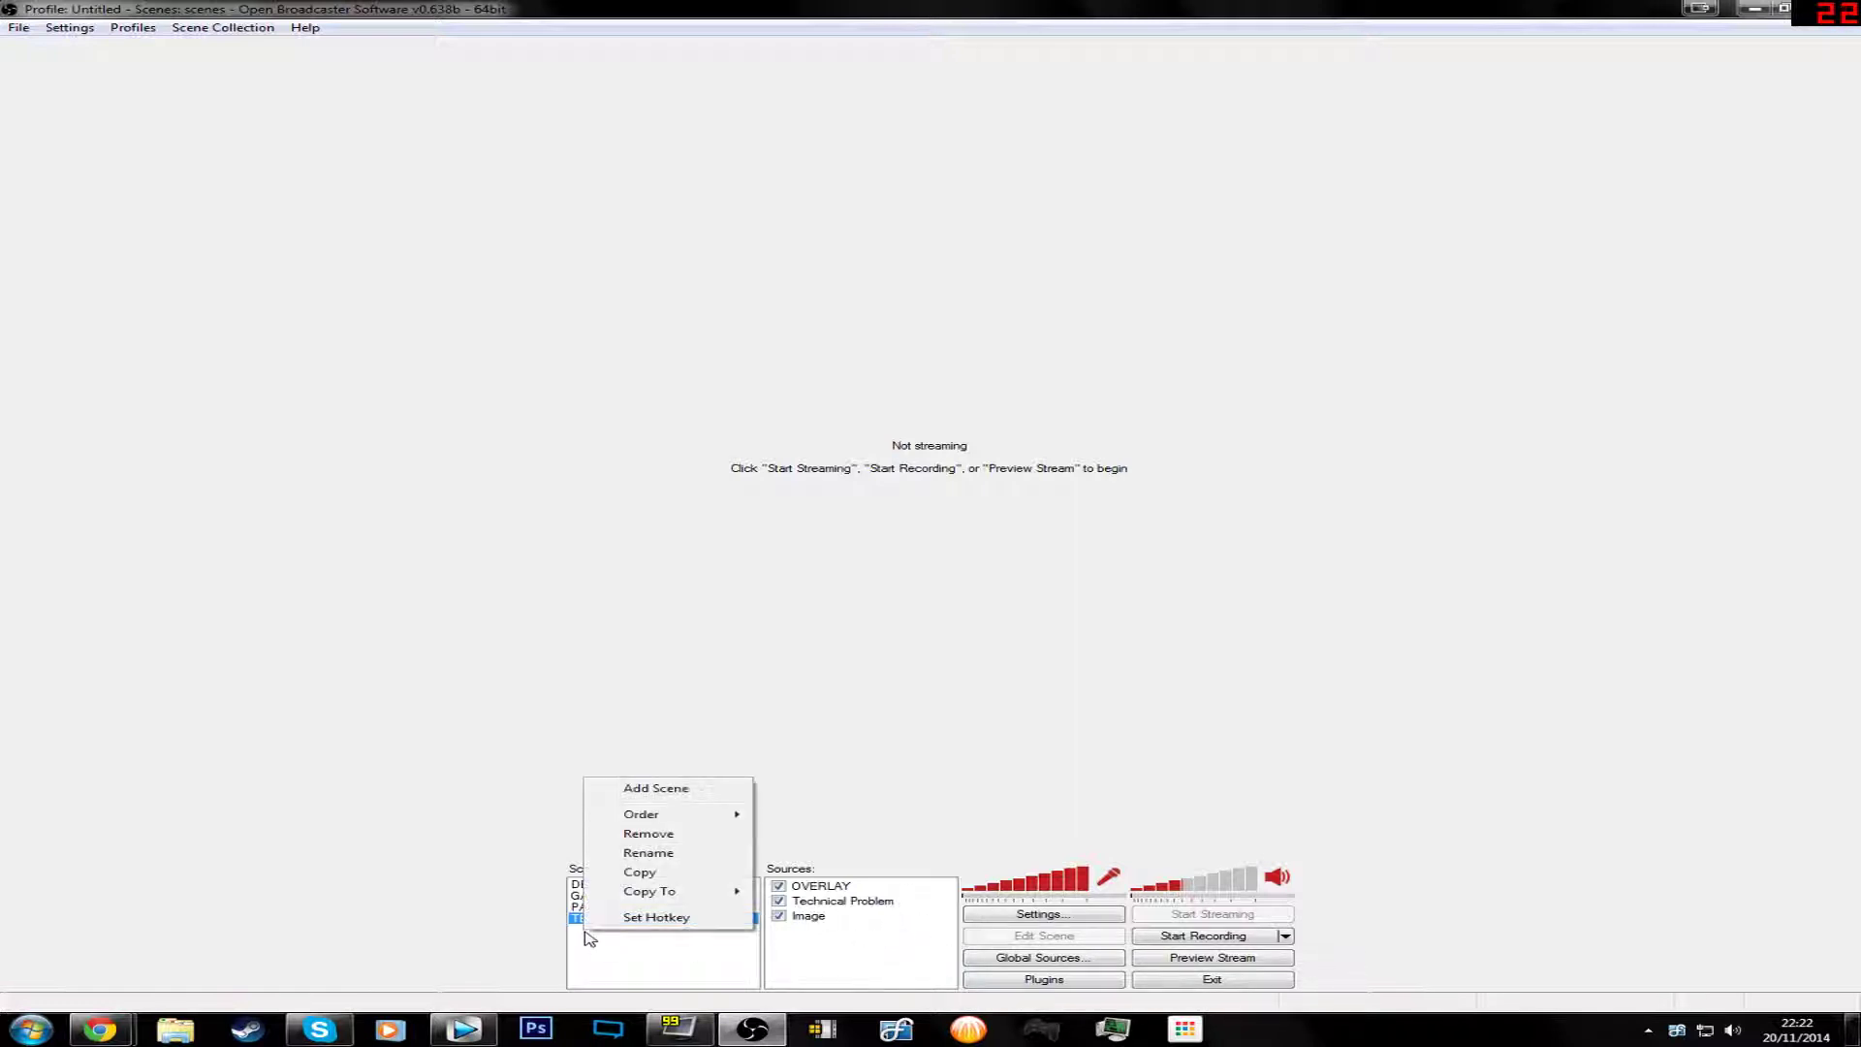
left_click(656, 789)
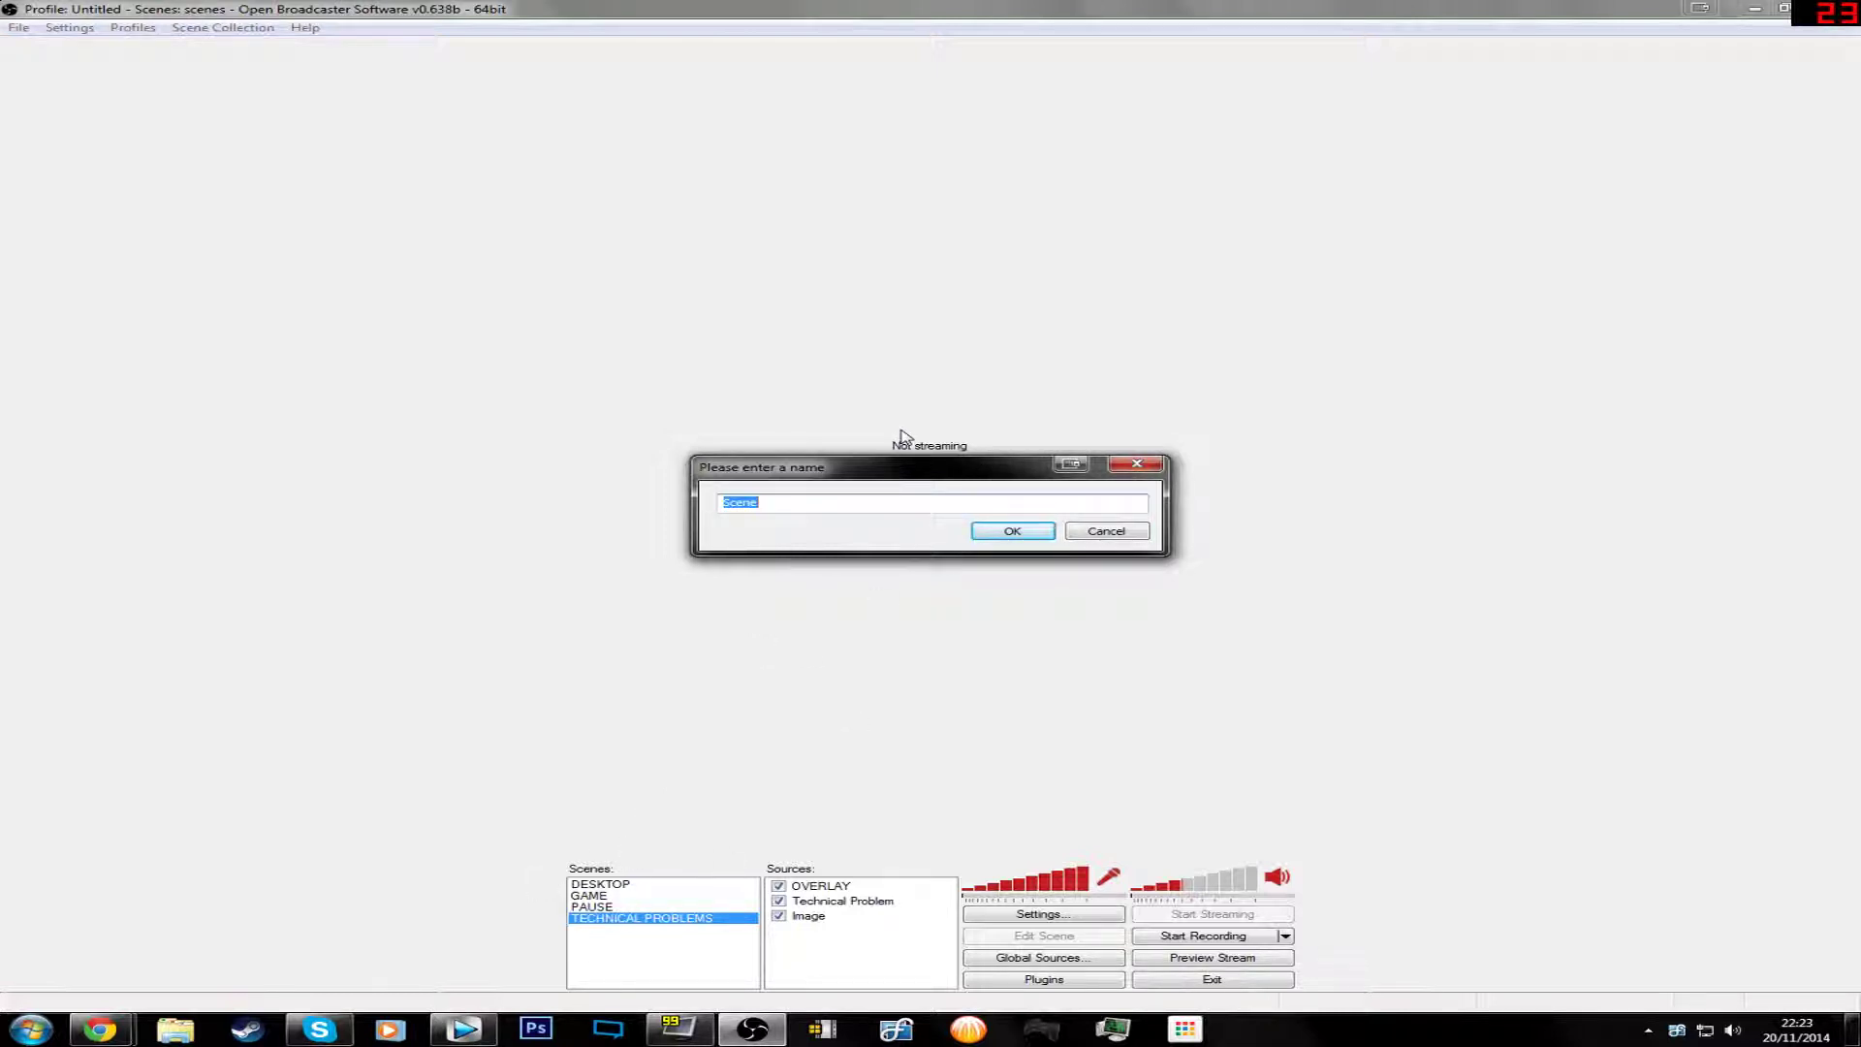
type("scene 1")
key("Return")
Step: Add a Monitor Capture source named "test" to scene 1
right_click(810, 918)
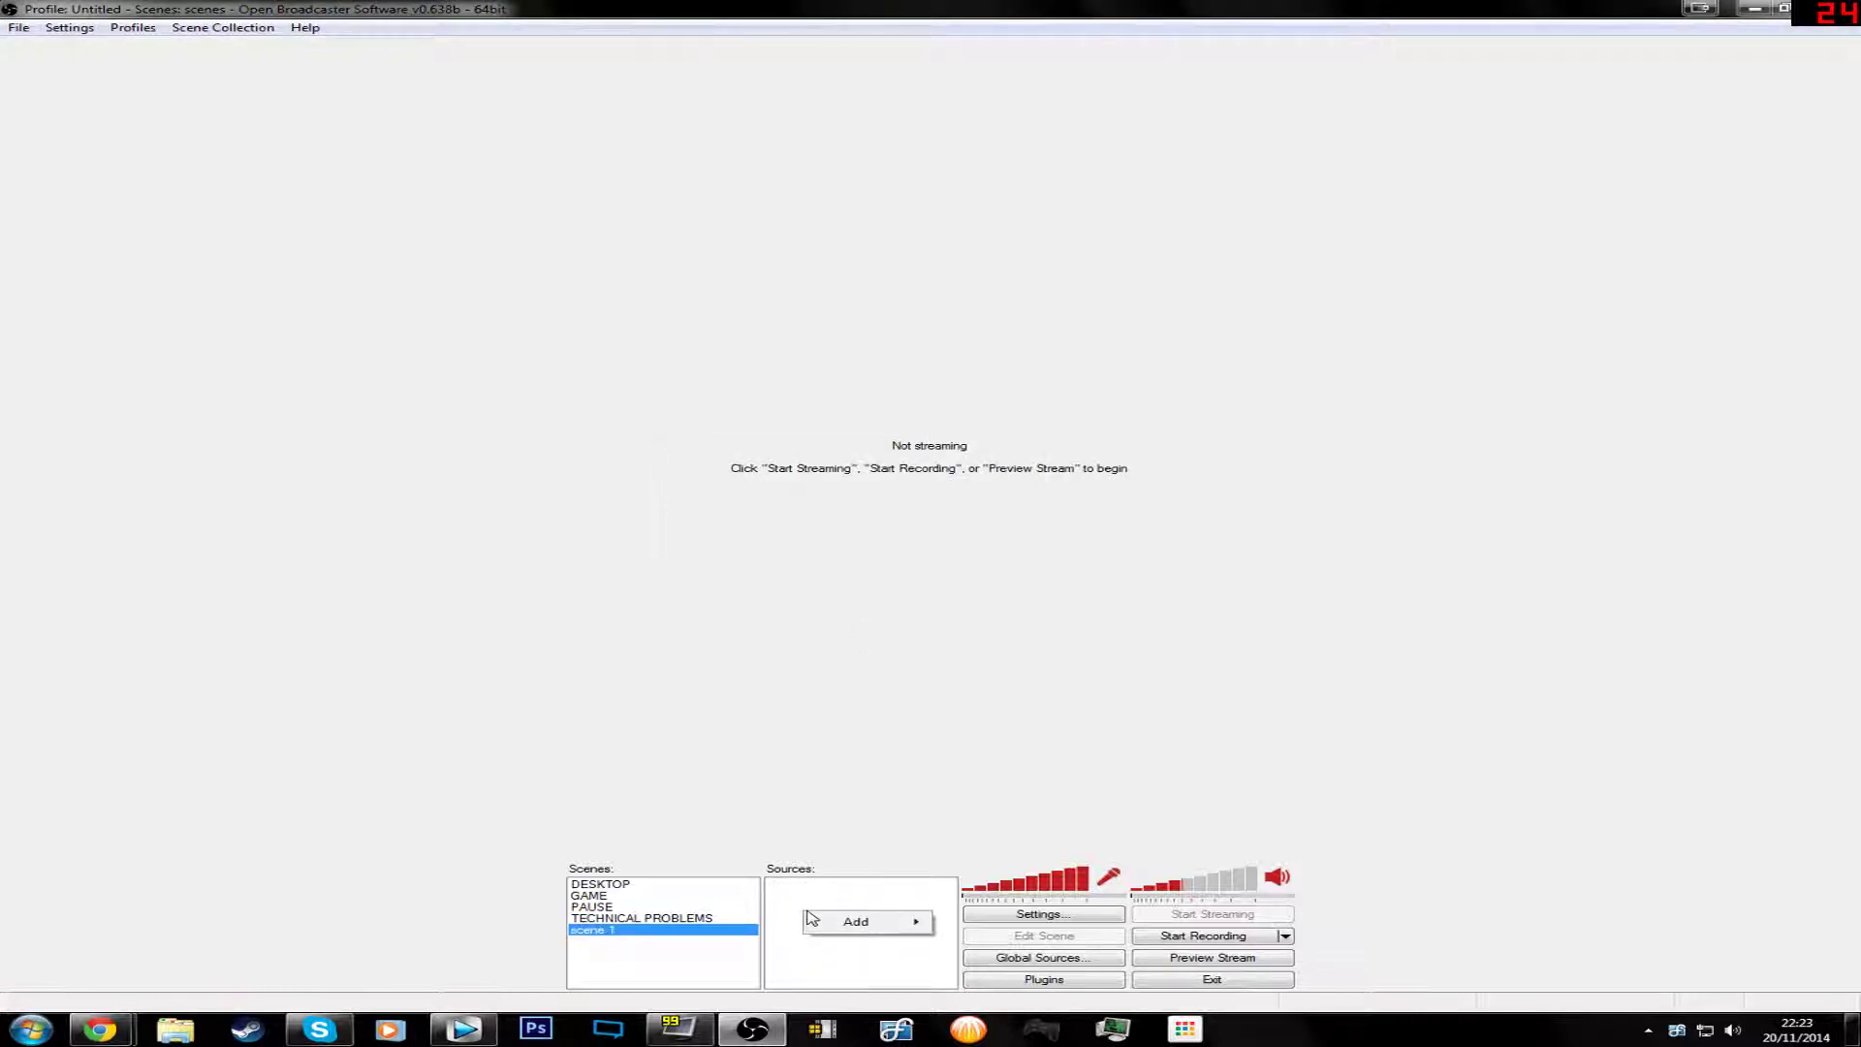
mouse_move(880, 933)
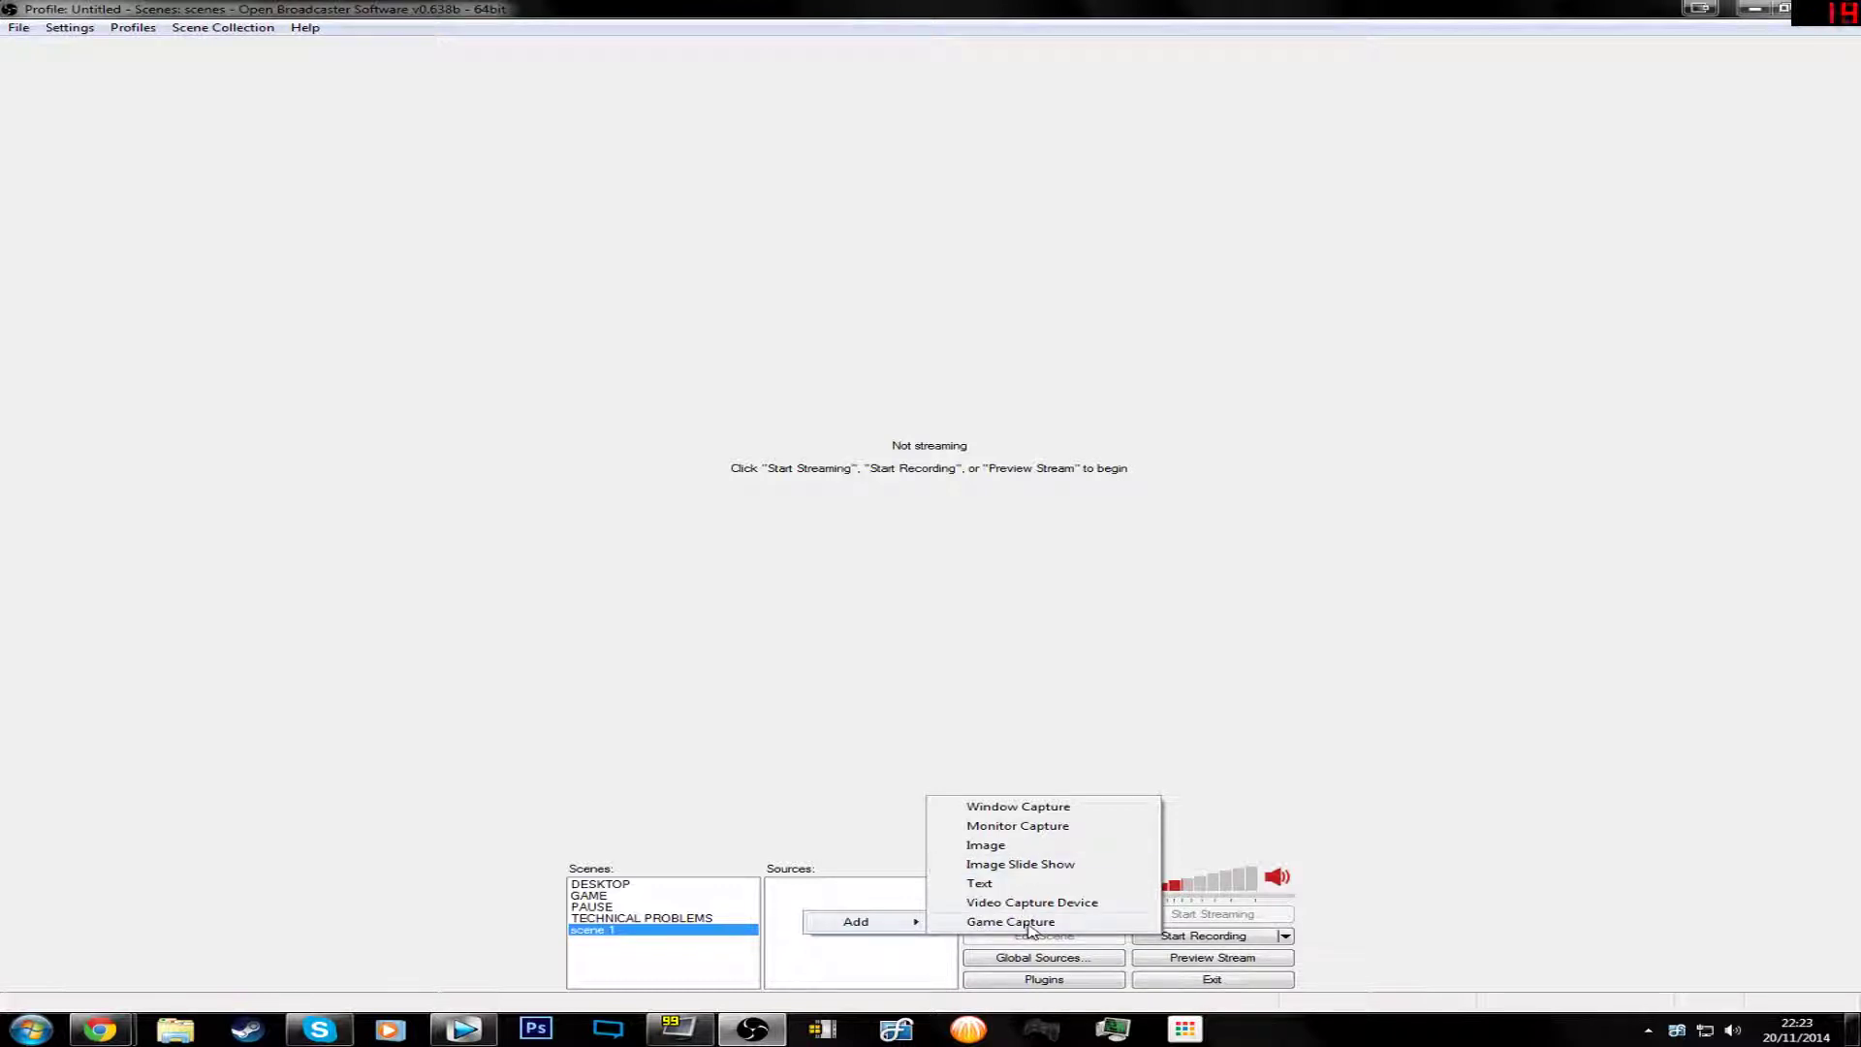
left_click(1037, 827)
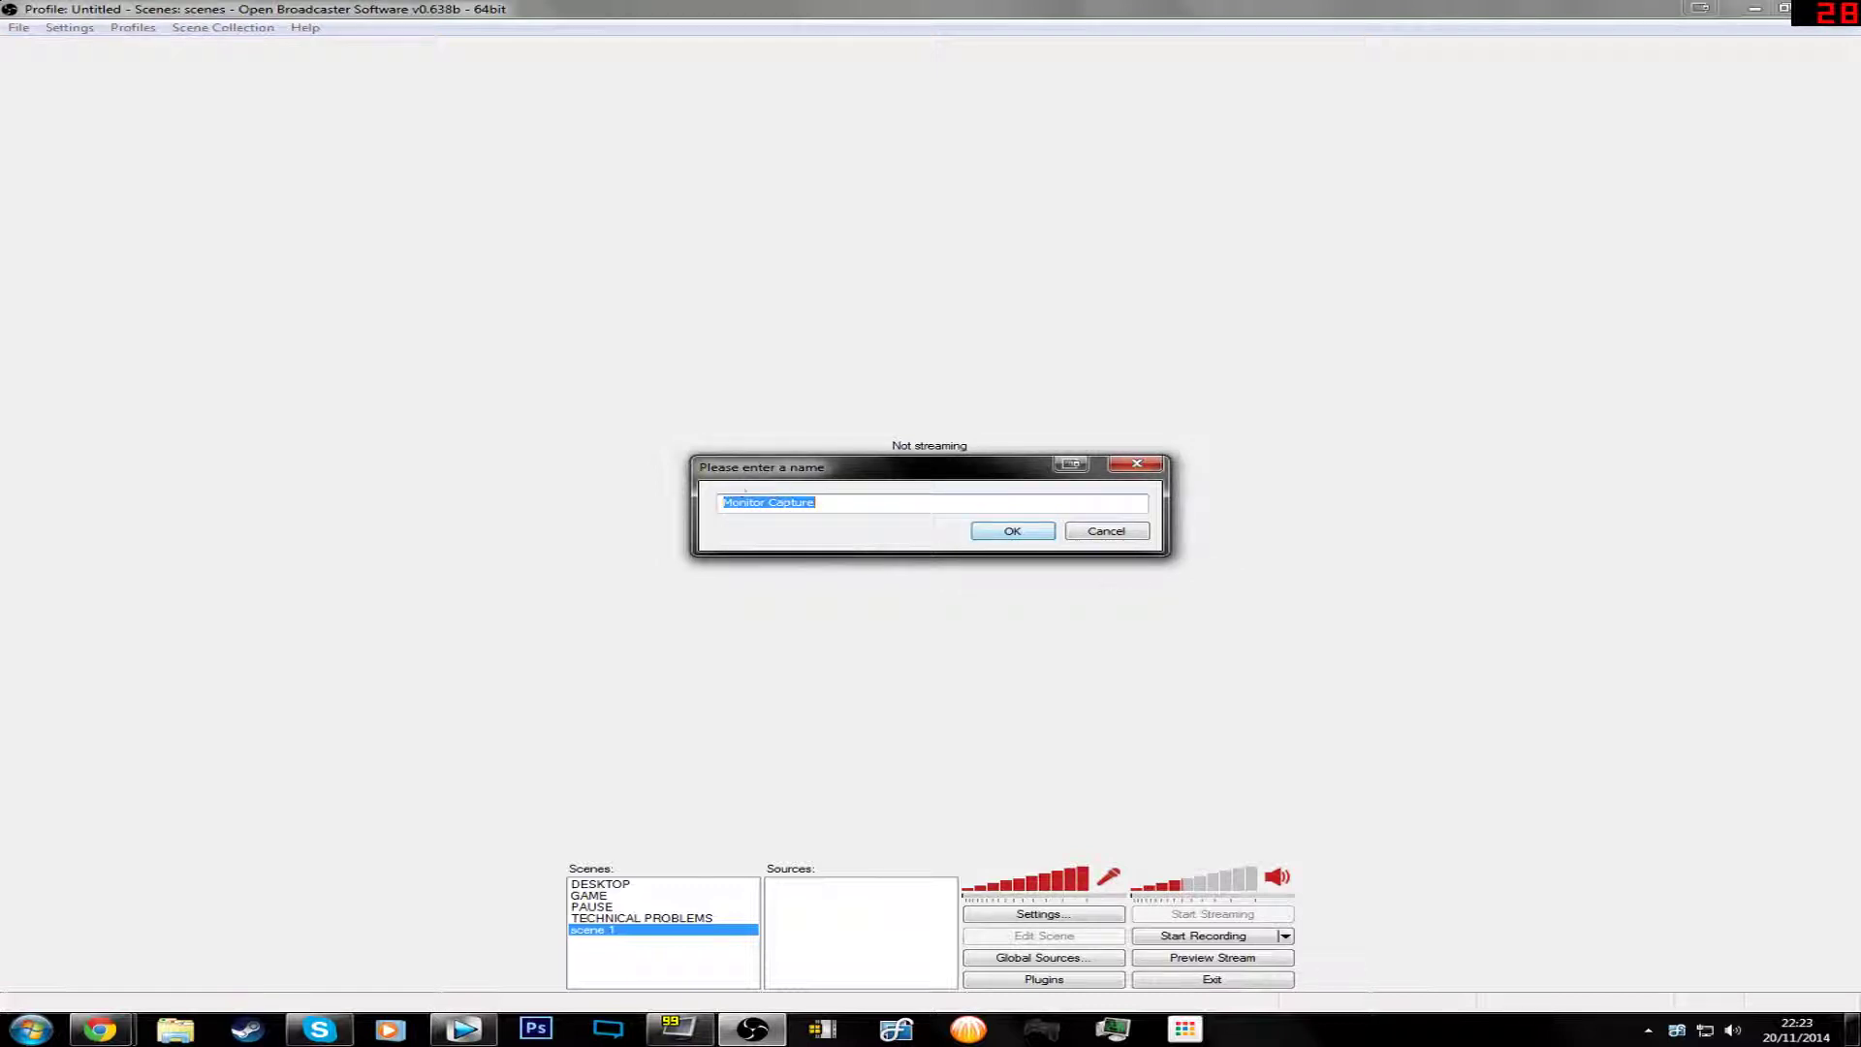
type("fujhd")
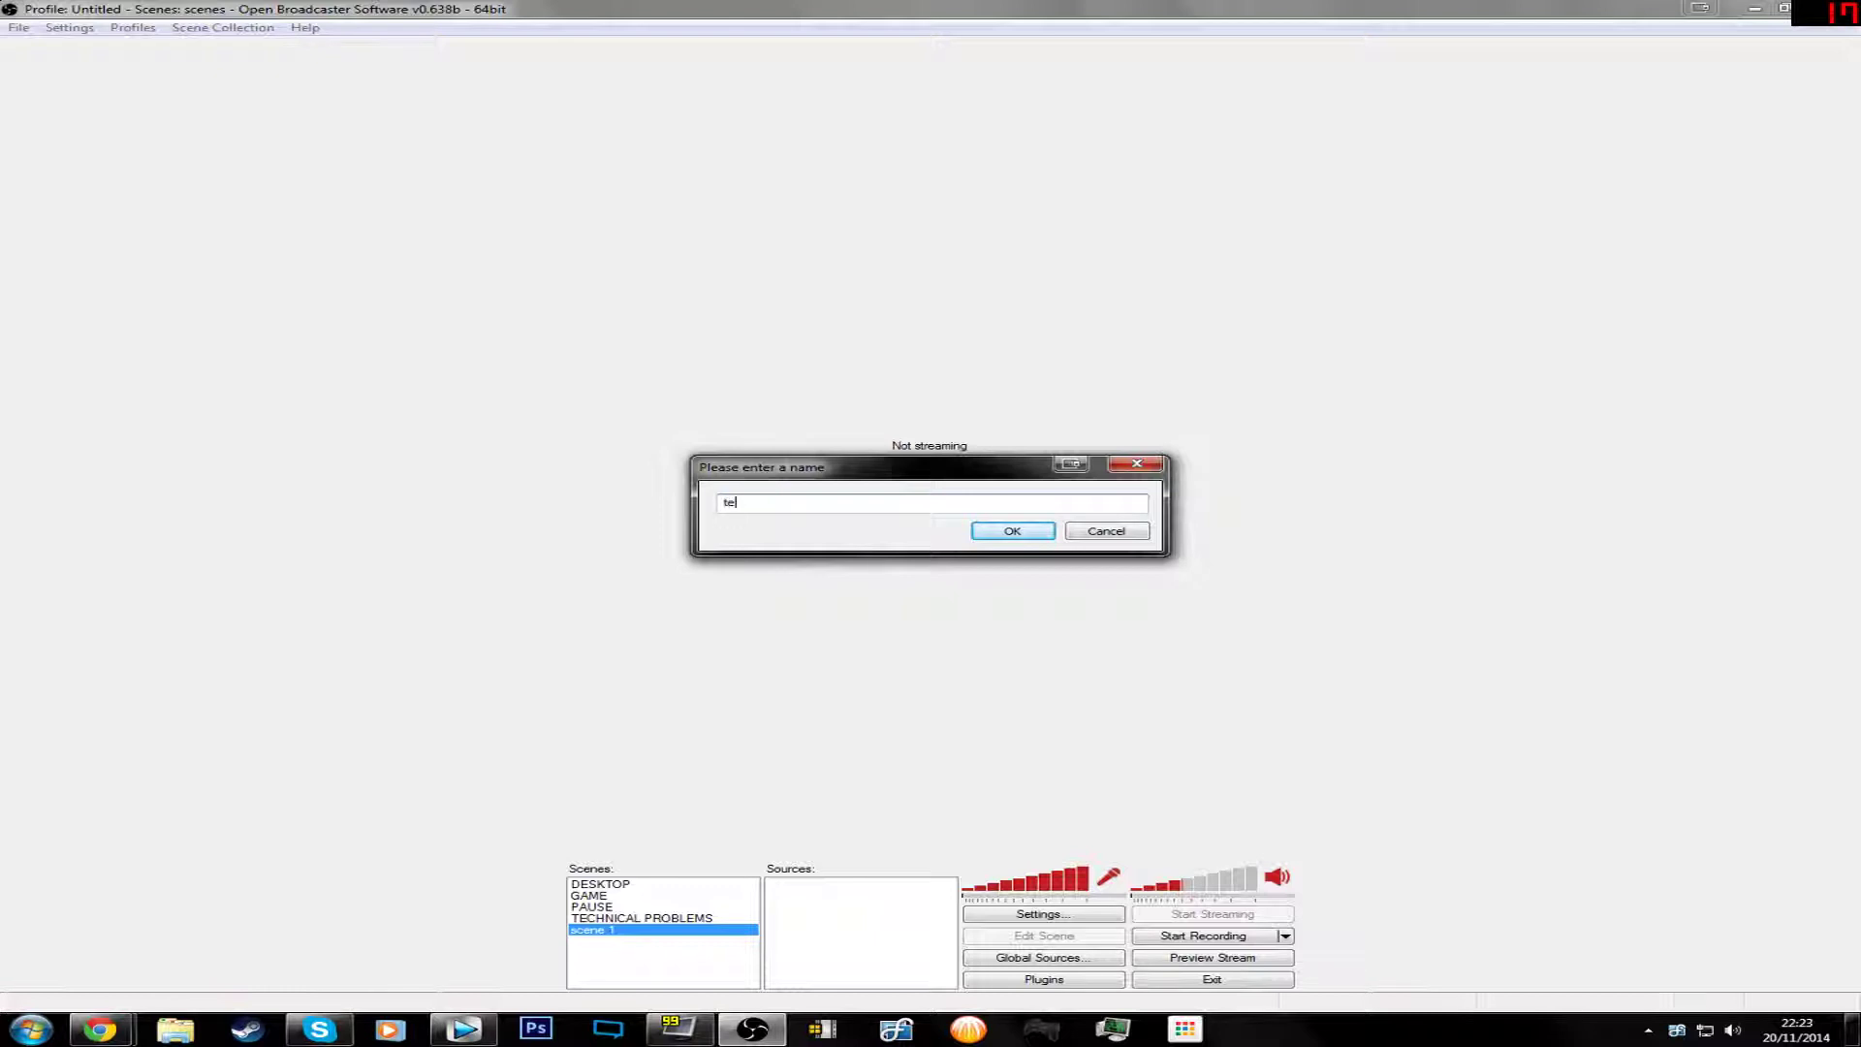
type("test")
key("Return")
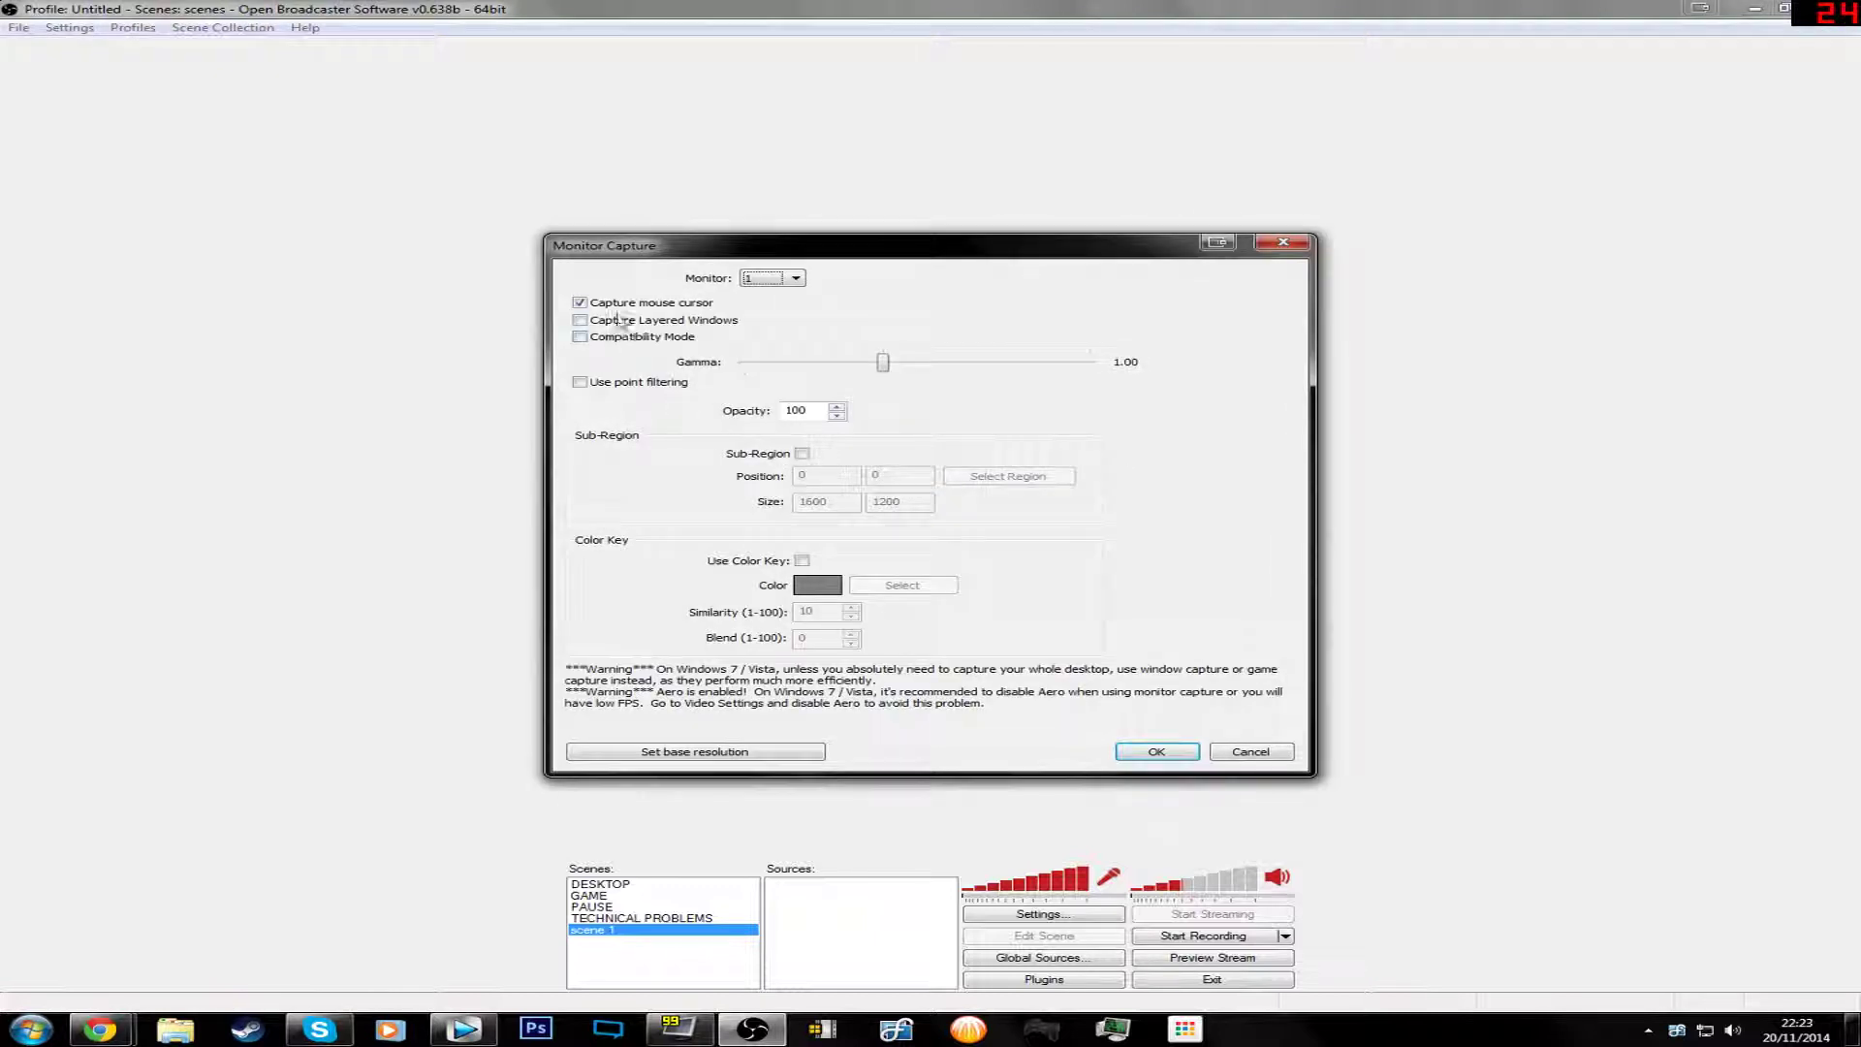
Step: Choose monitor 1 for the monitor capture and set its gamma to 1.15
left_click(749, 282)
left_click(775, 292)
left_click(786, 280)
left_click(777, 289)
left_click(901, 367)
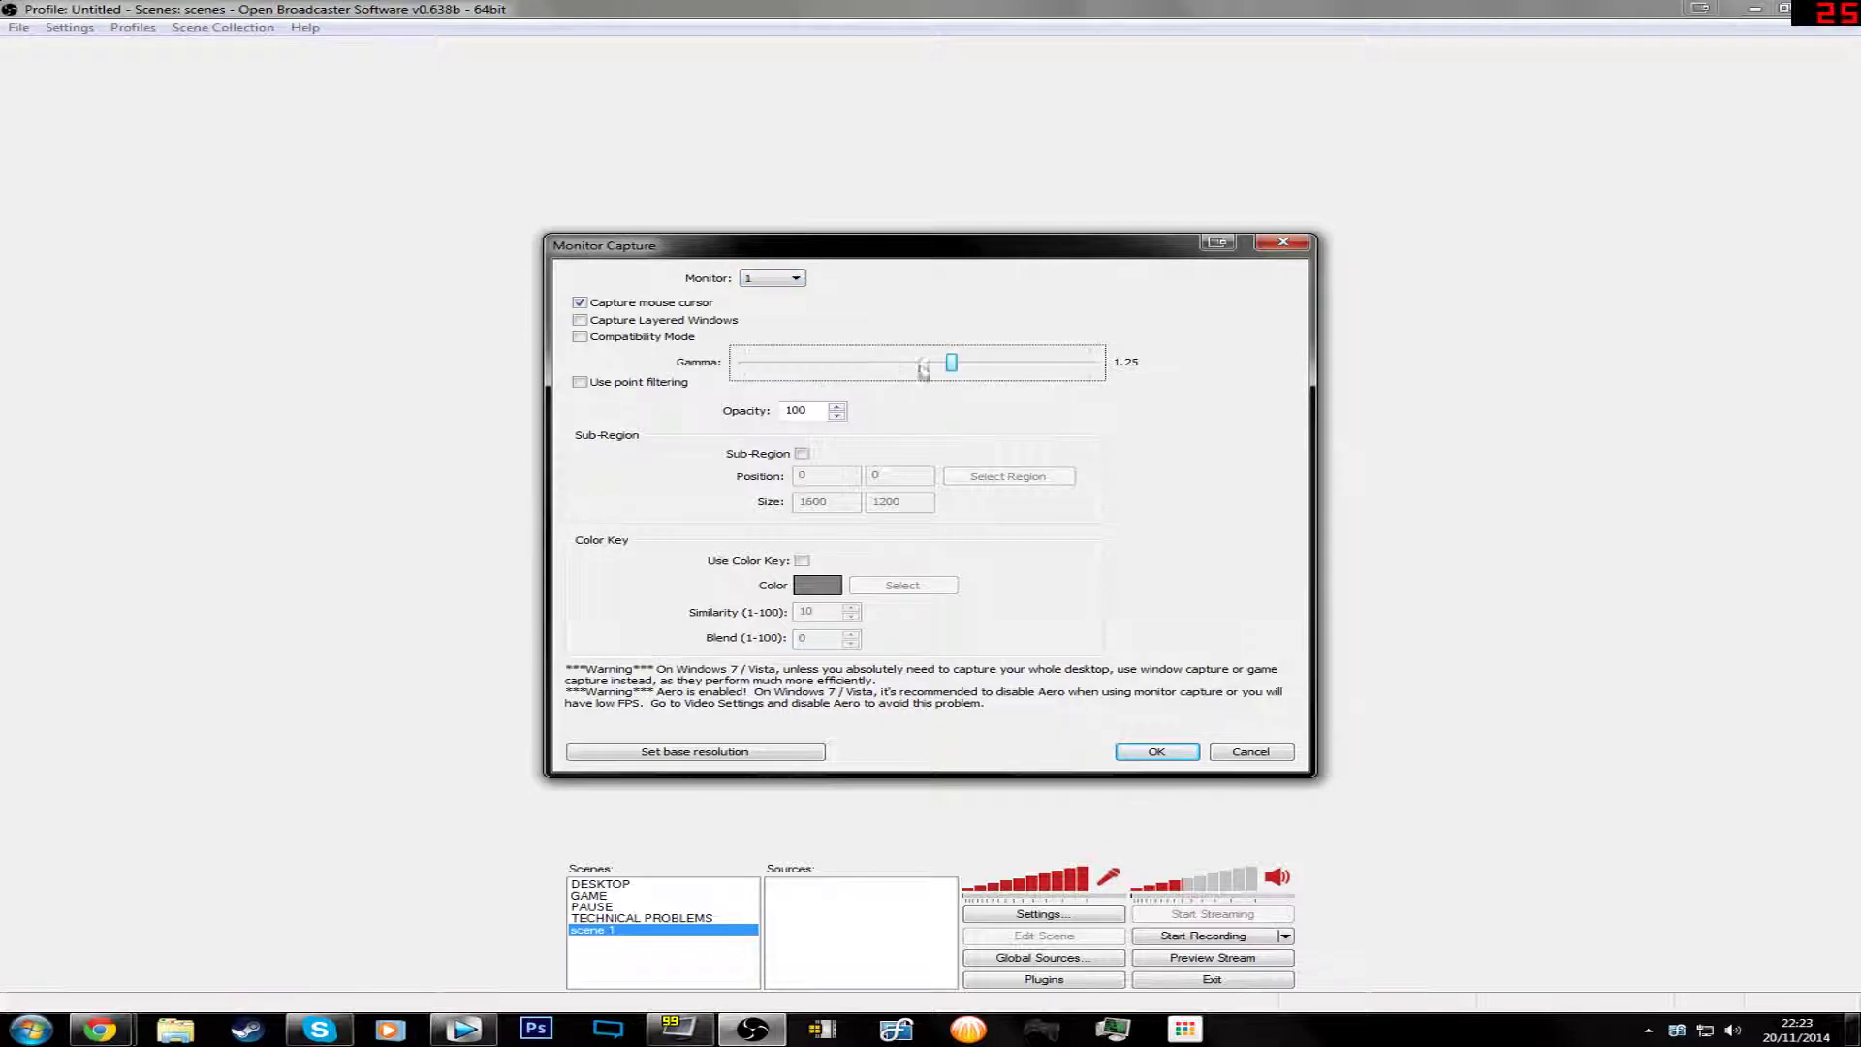
left_click_drag(959, 361, 932, 361)
Step: Set the base resolution from the captured monitor and confirm the monitor capture source
left_click(771, 756)
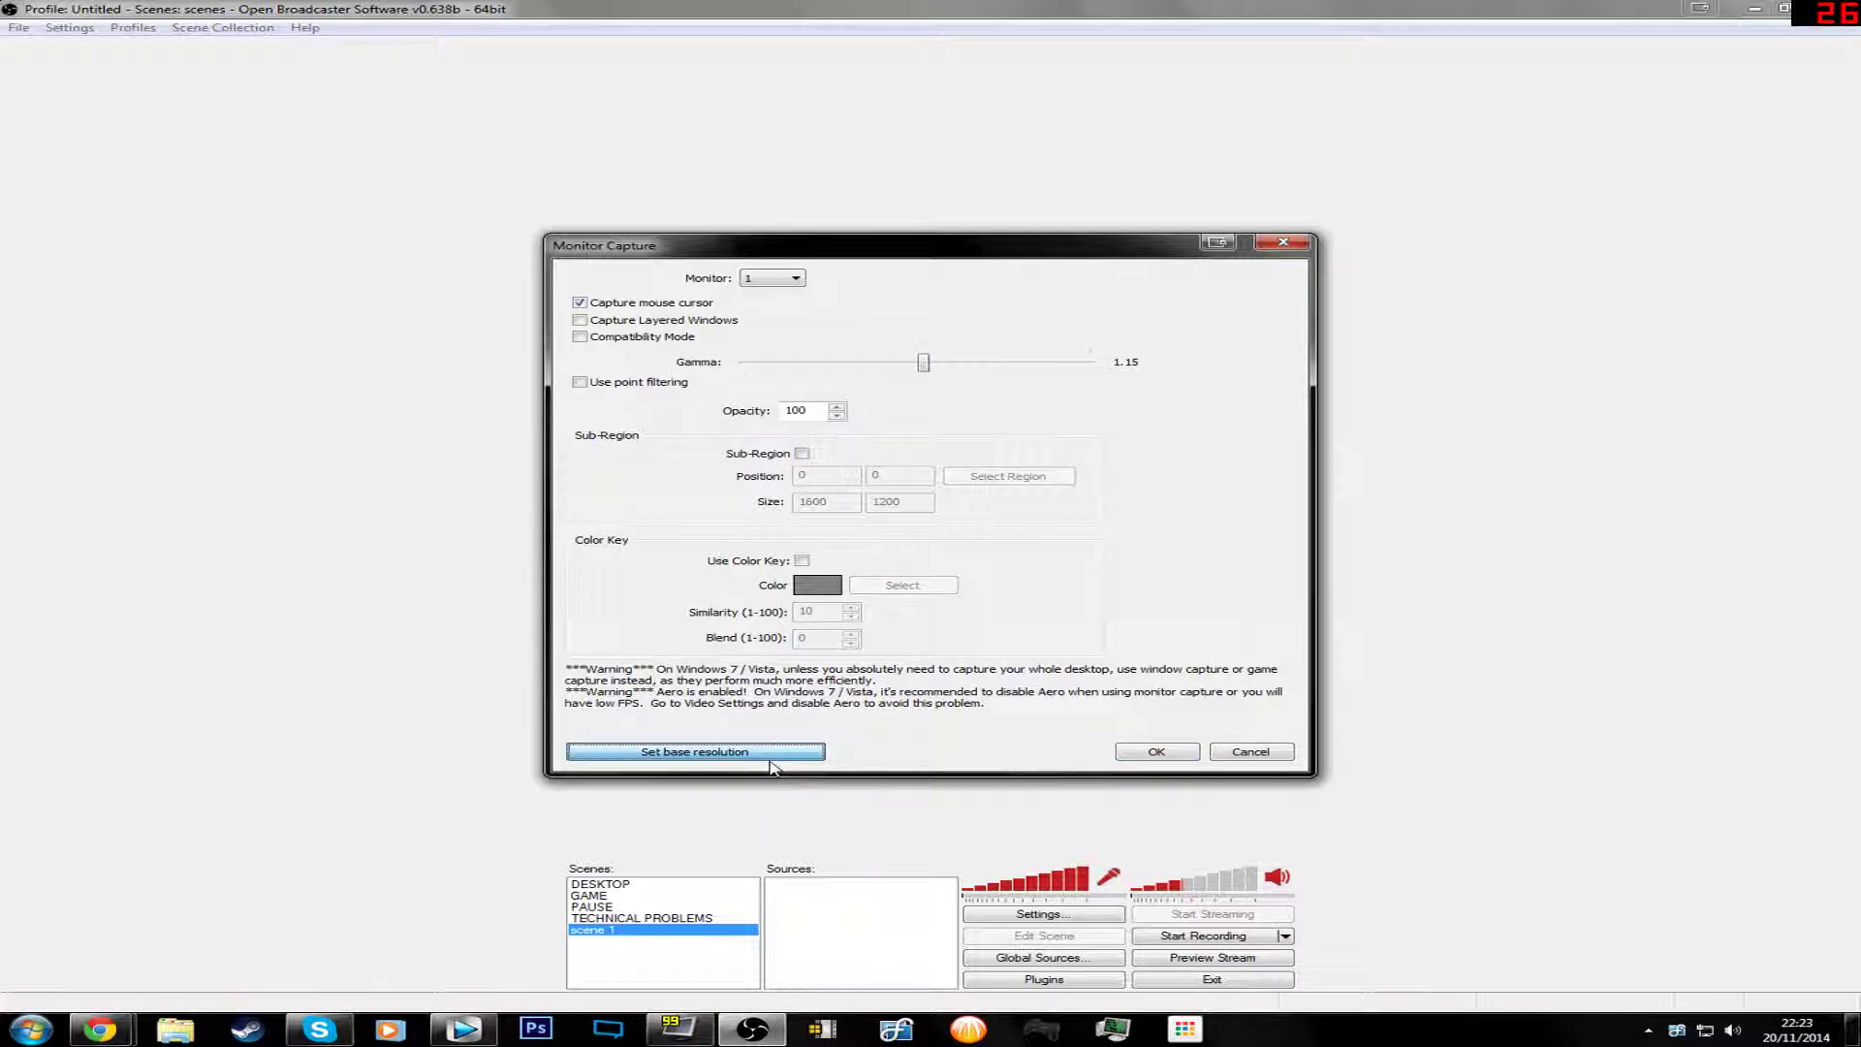
left_click(1039, 584)
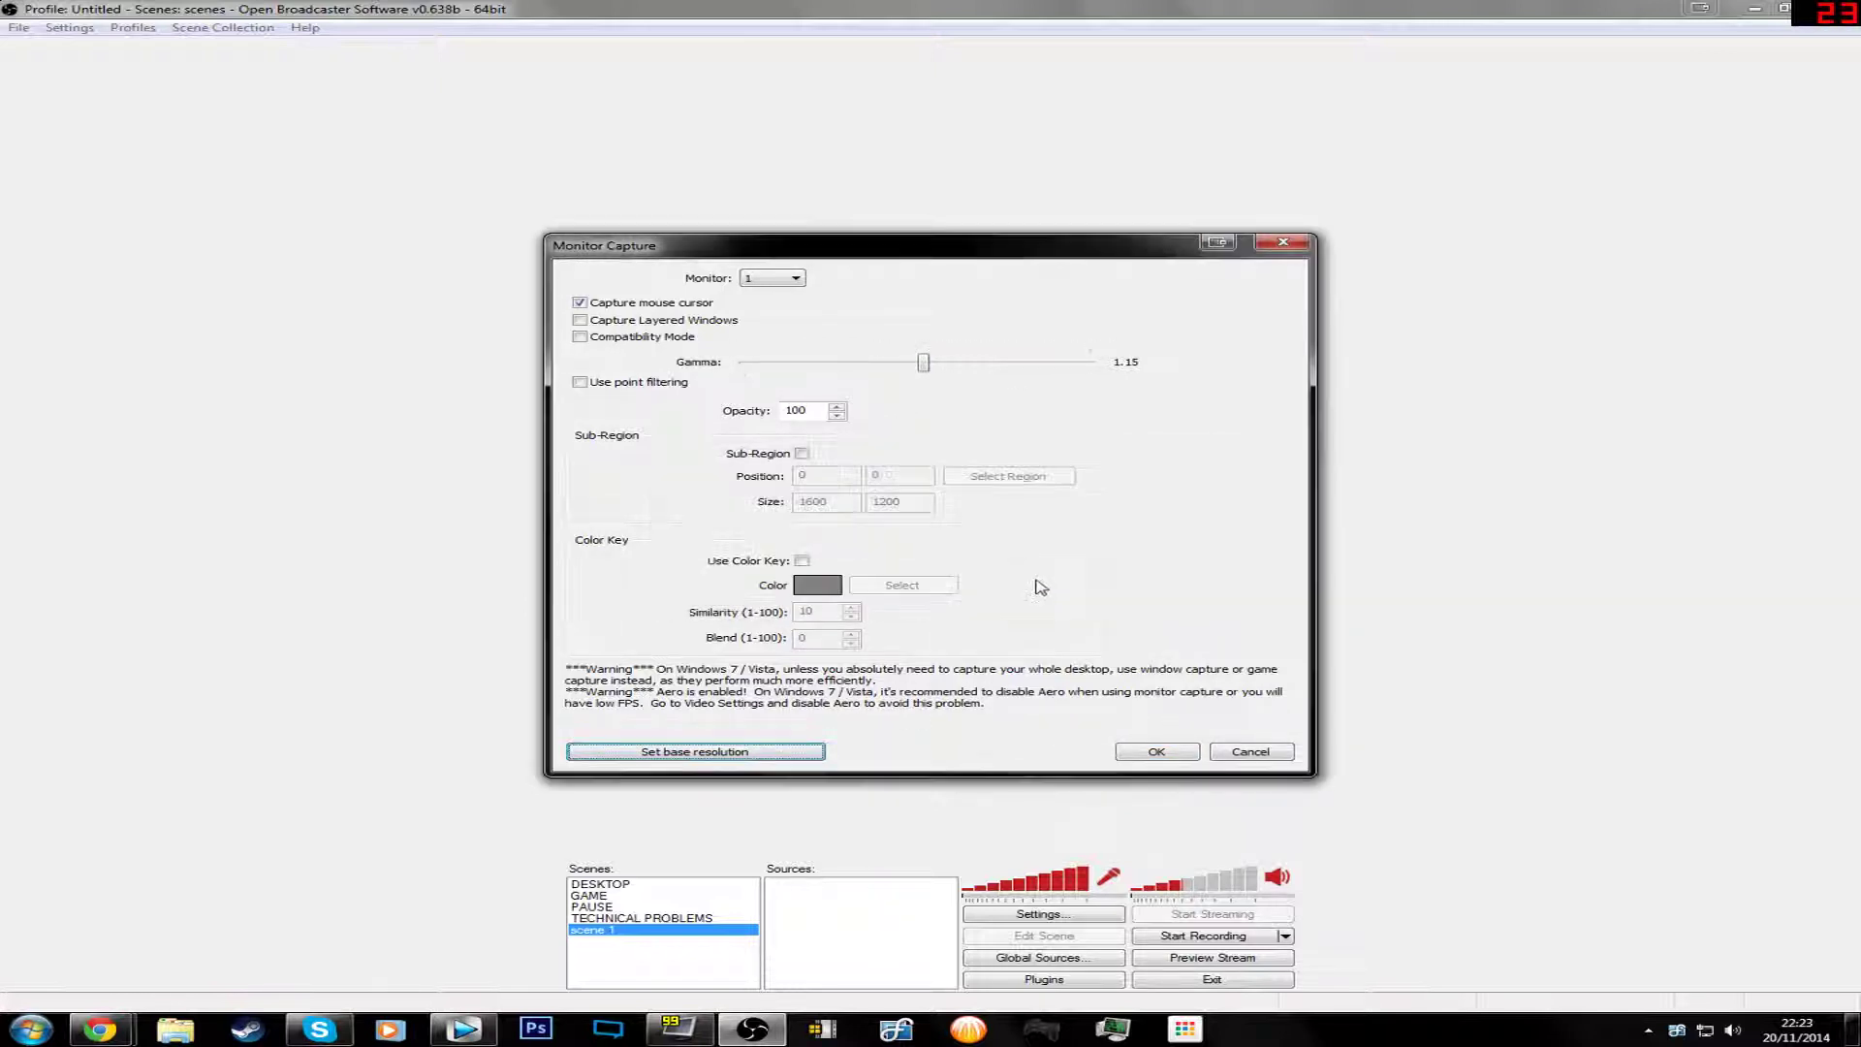
left_click(1129, 753)
left_click(1173, 588)
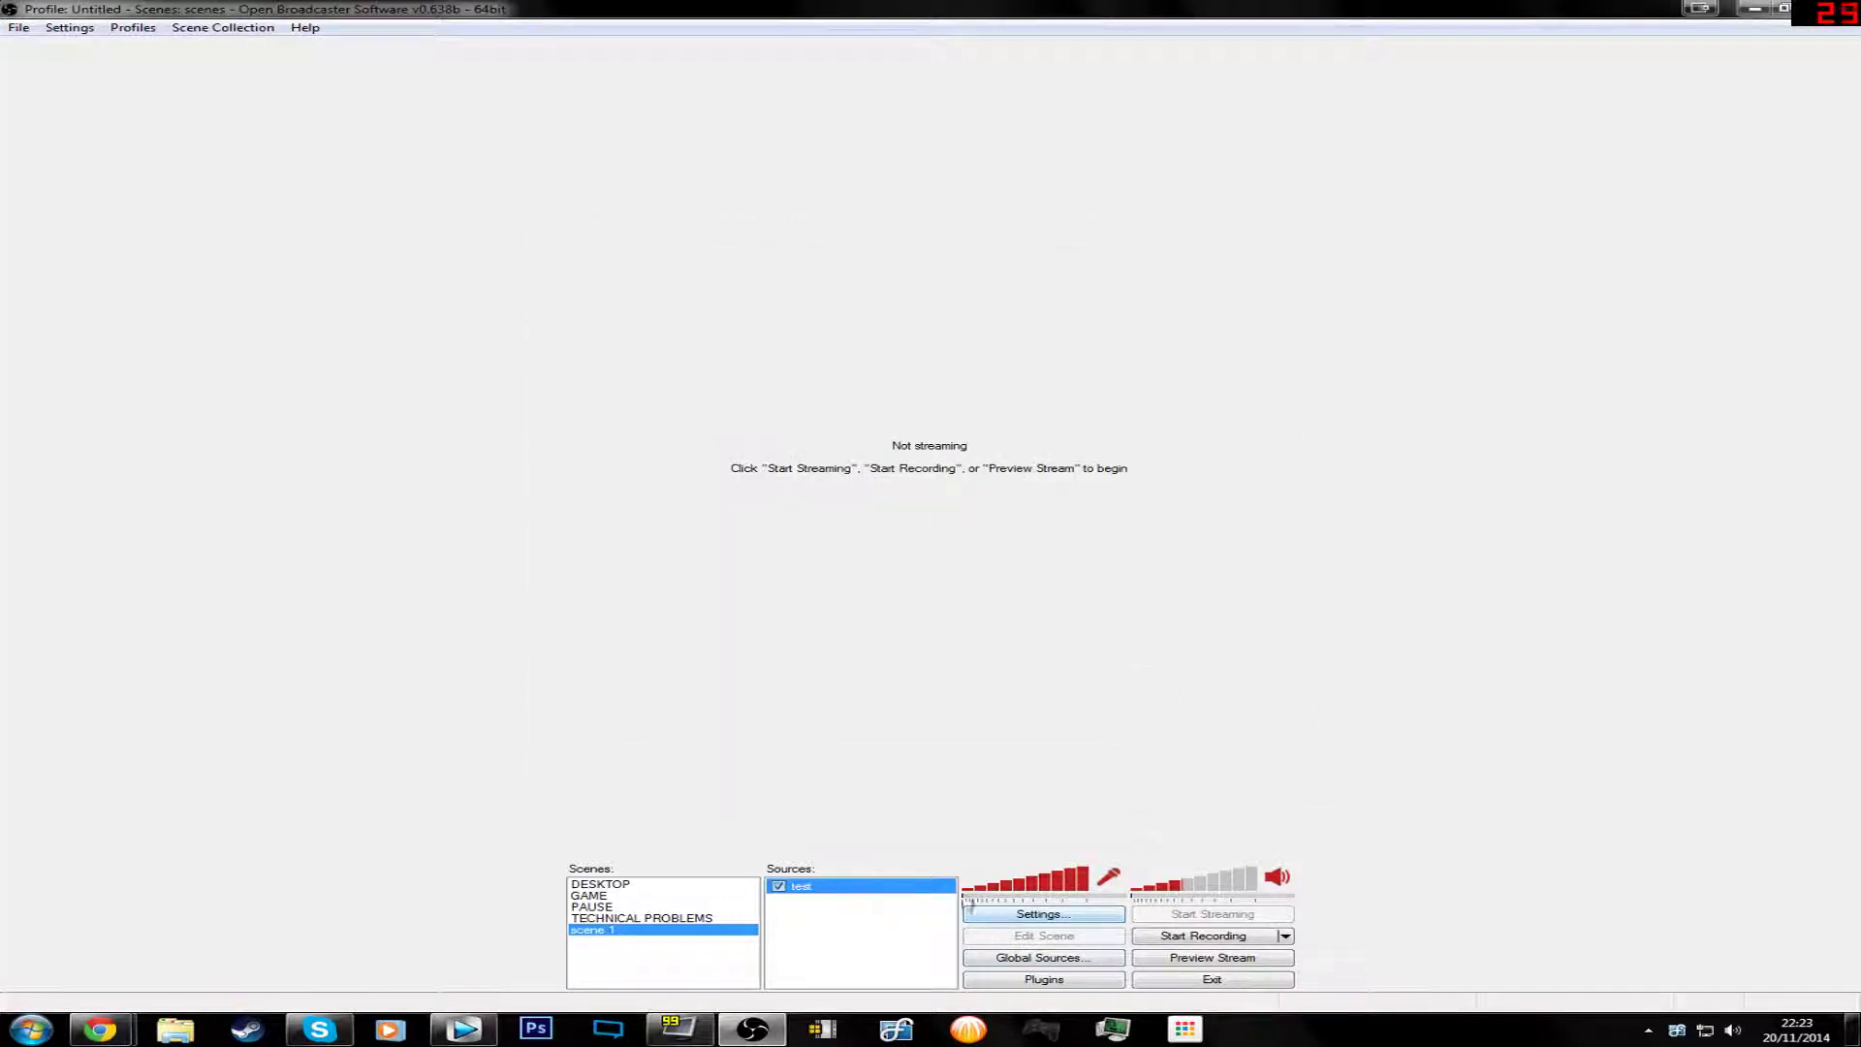
Step: Preview the stream of scene 1, and stop the preview
left_click(1170, 959)
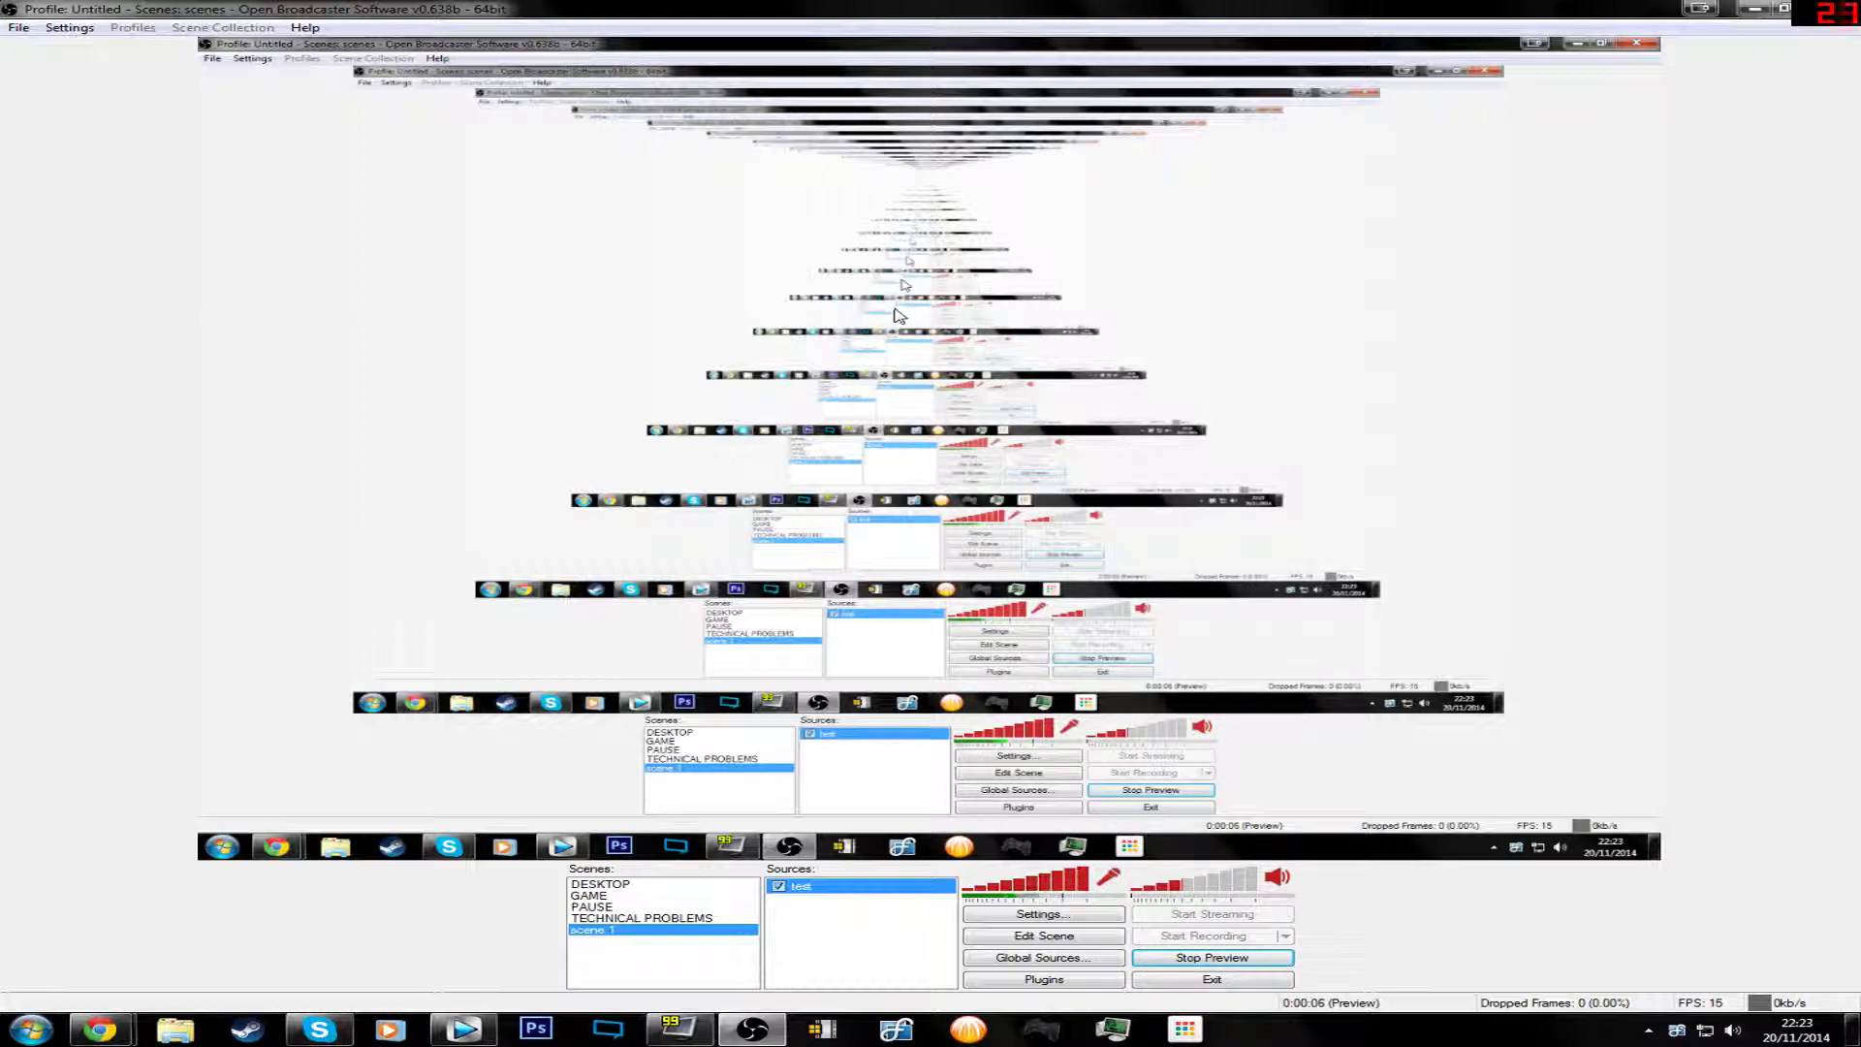
left_click(1210, 959)
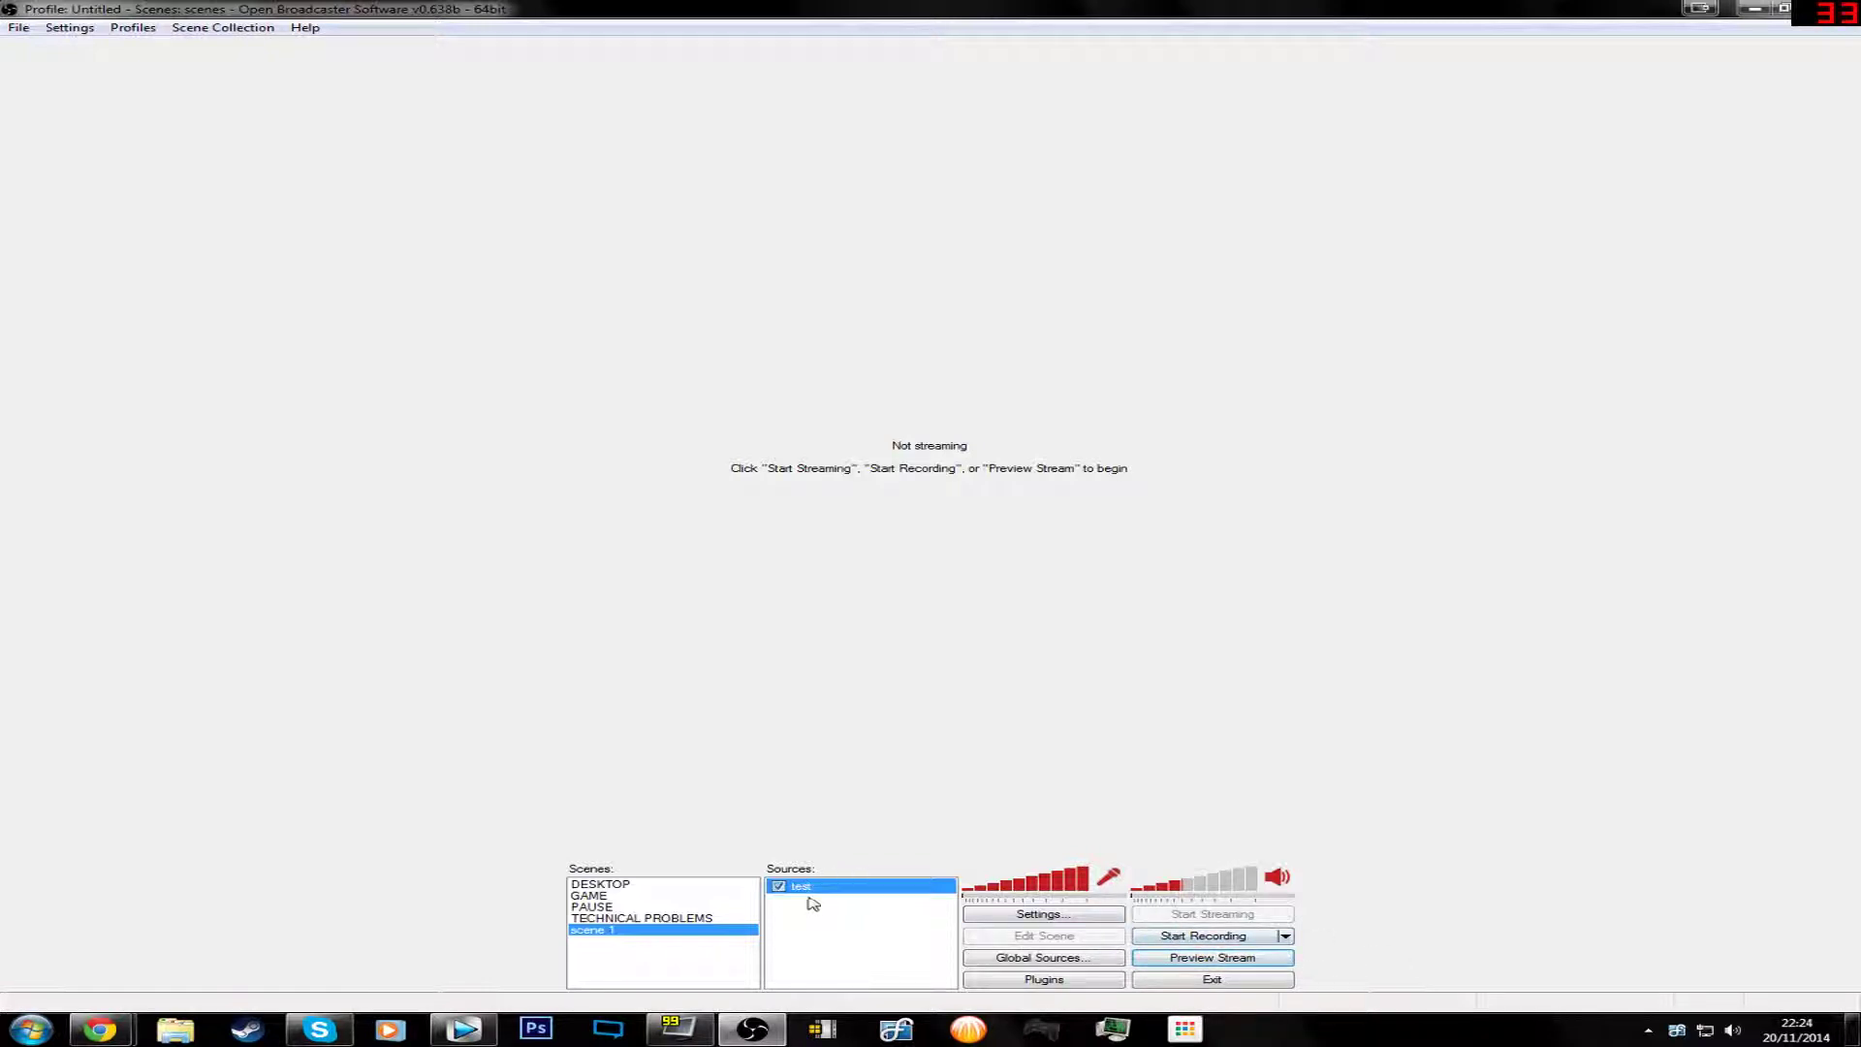
Step: In the encoding settings, set max bitrate to 8000 kb/s and quality balance to 10 with CBR enabled, and save the changes
left_click(1031, 914)
left_click(482, 251)
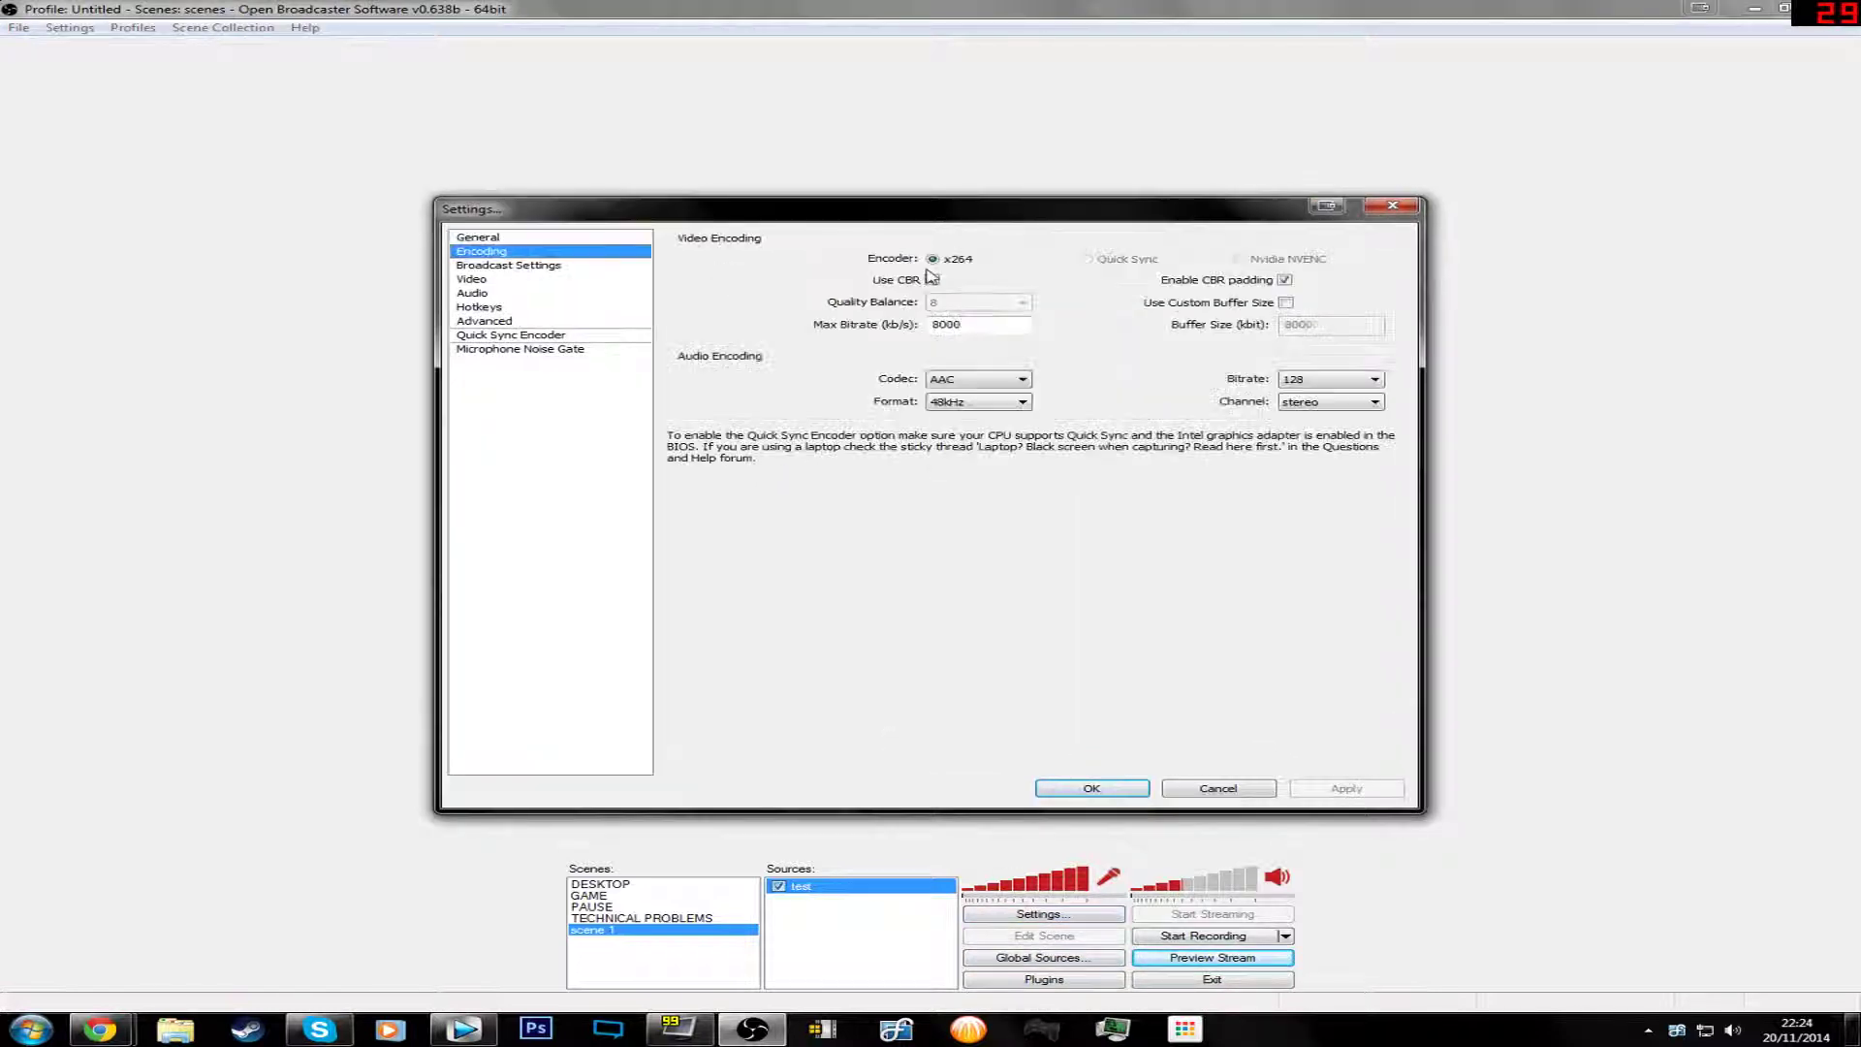
double_click(976, 325)
type("8000")
left_click(933, 281)
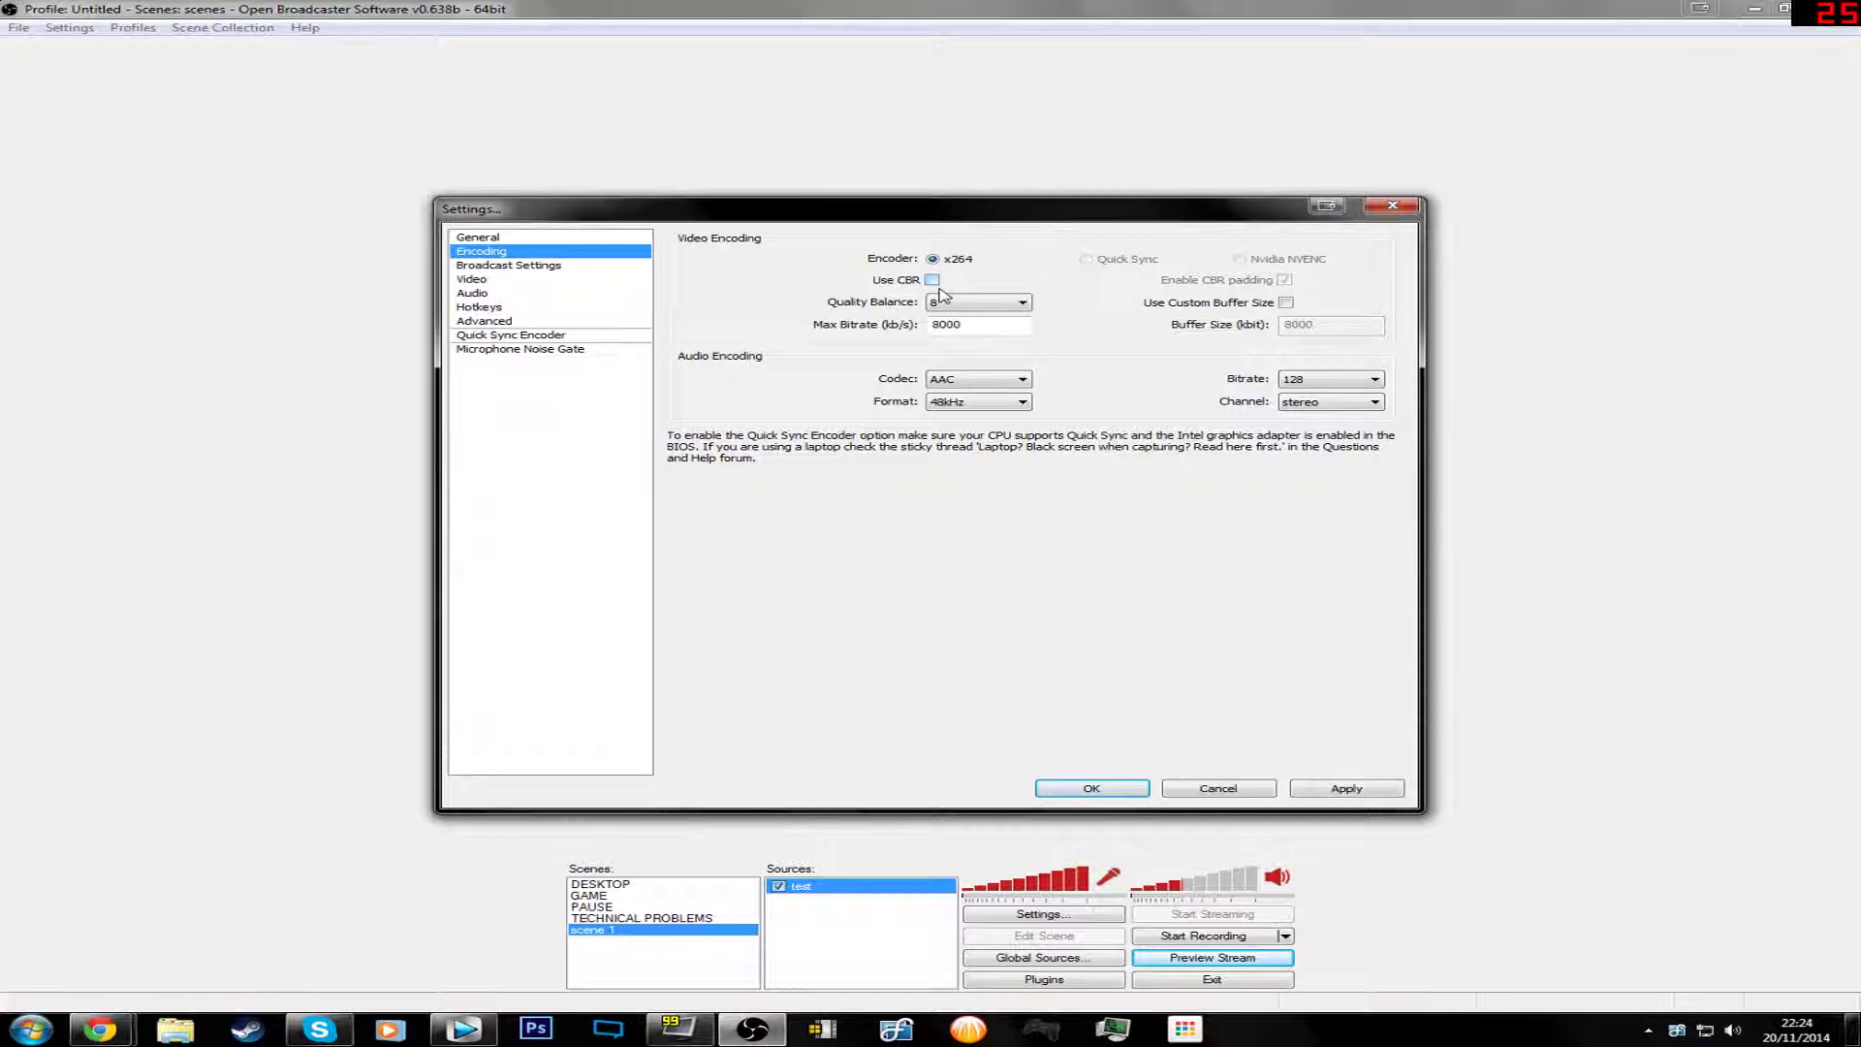
left_click(941, 305)
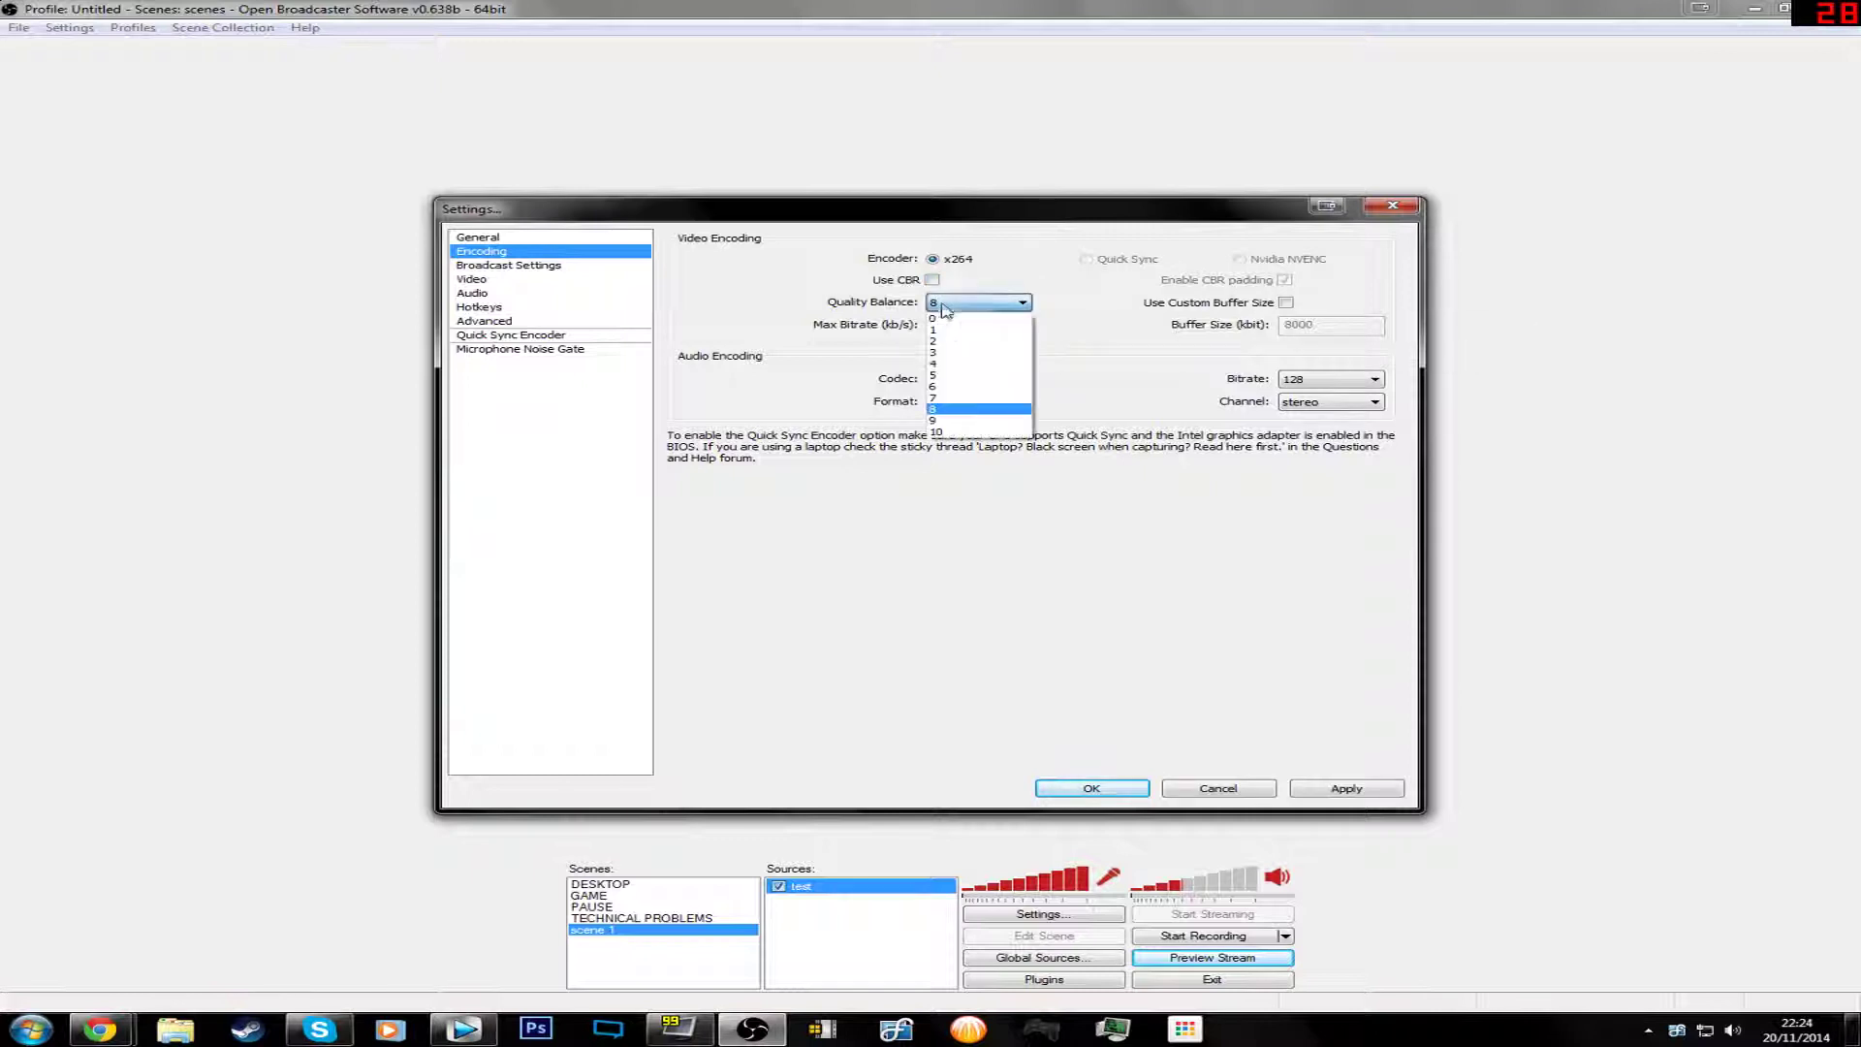
left_click(956, 434)
left_click(933, 281)
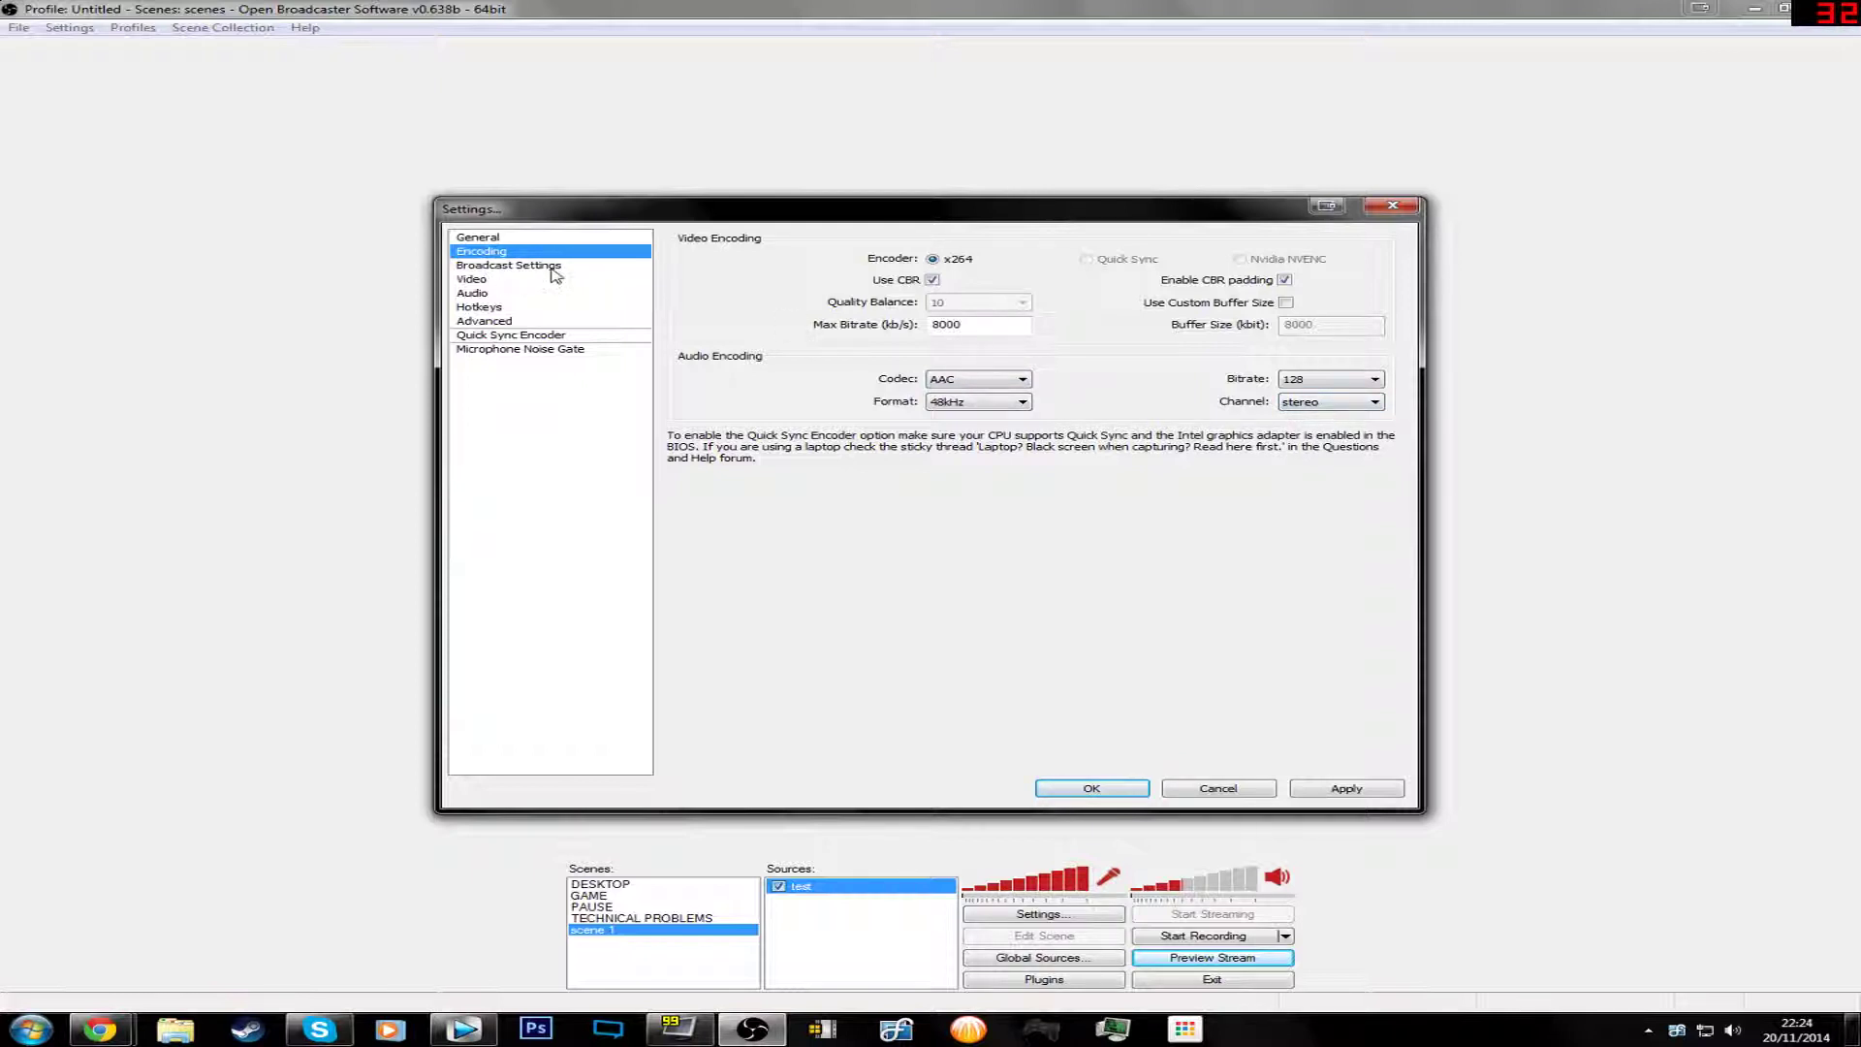
left_click(509, 265)
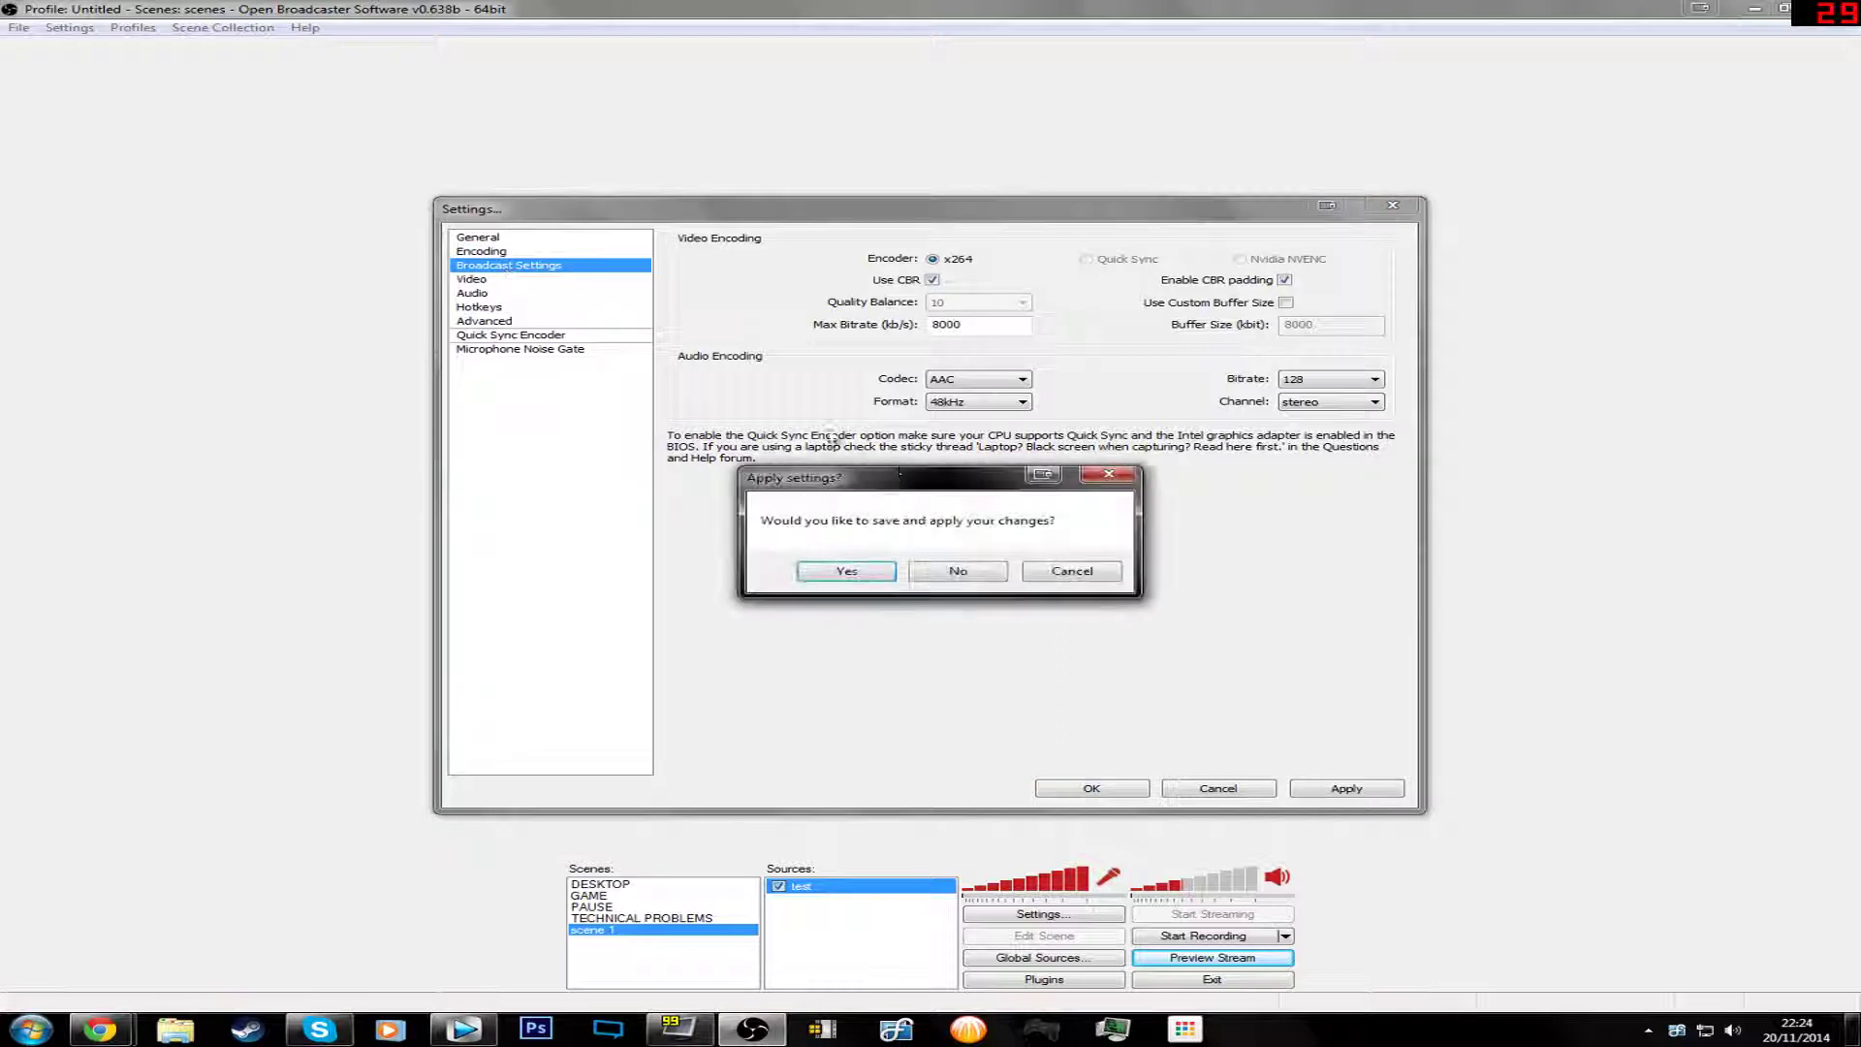
left_click(848, 570)
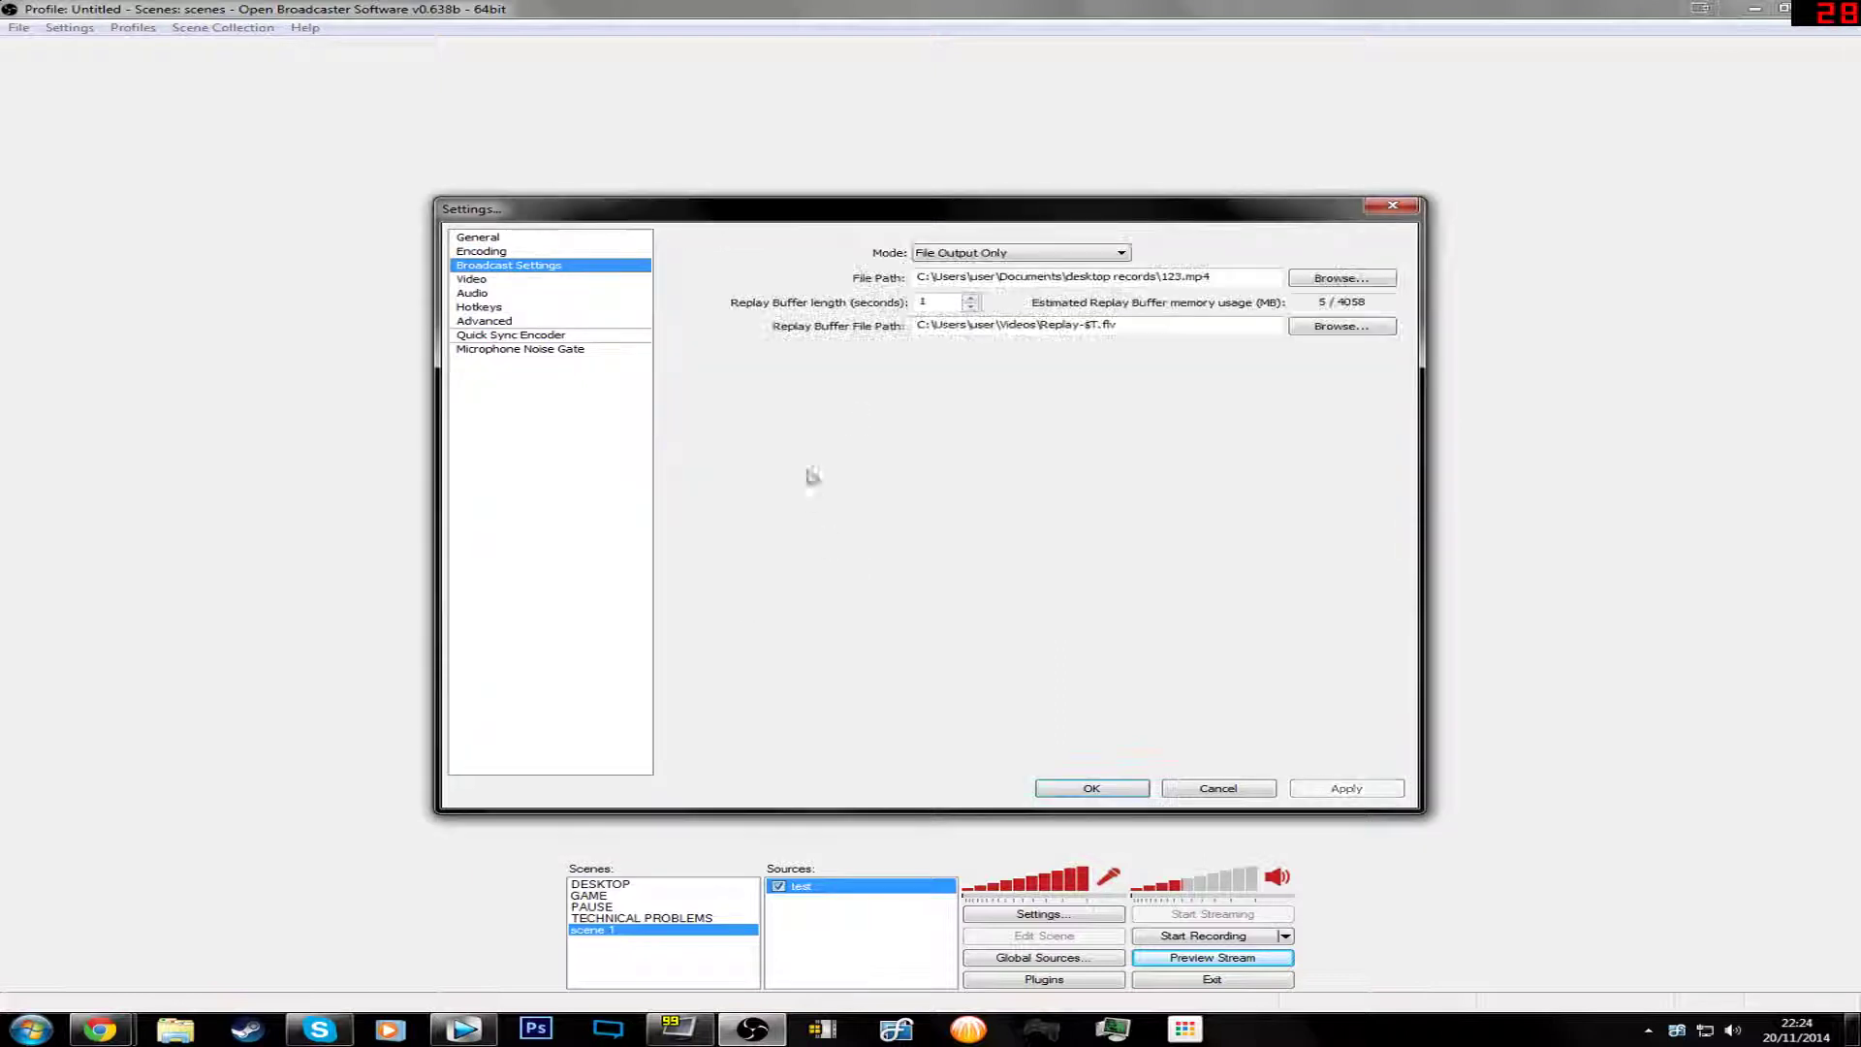
Step: Set the broadcast mode to File Output Only after viewing the Live Stream options, and save the changes
left_click(930, 254)
left_click(938, 268)
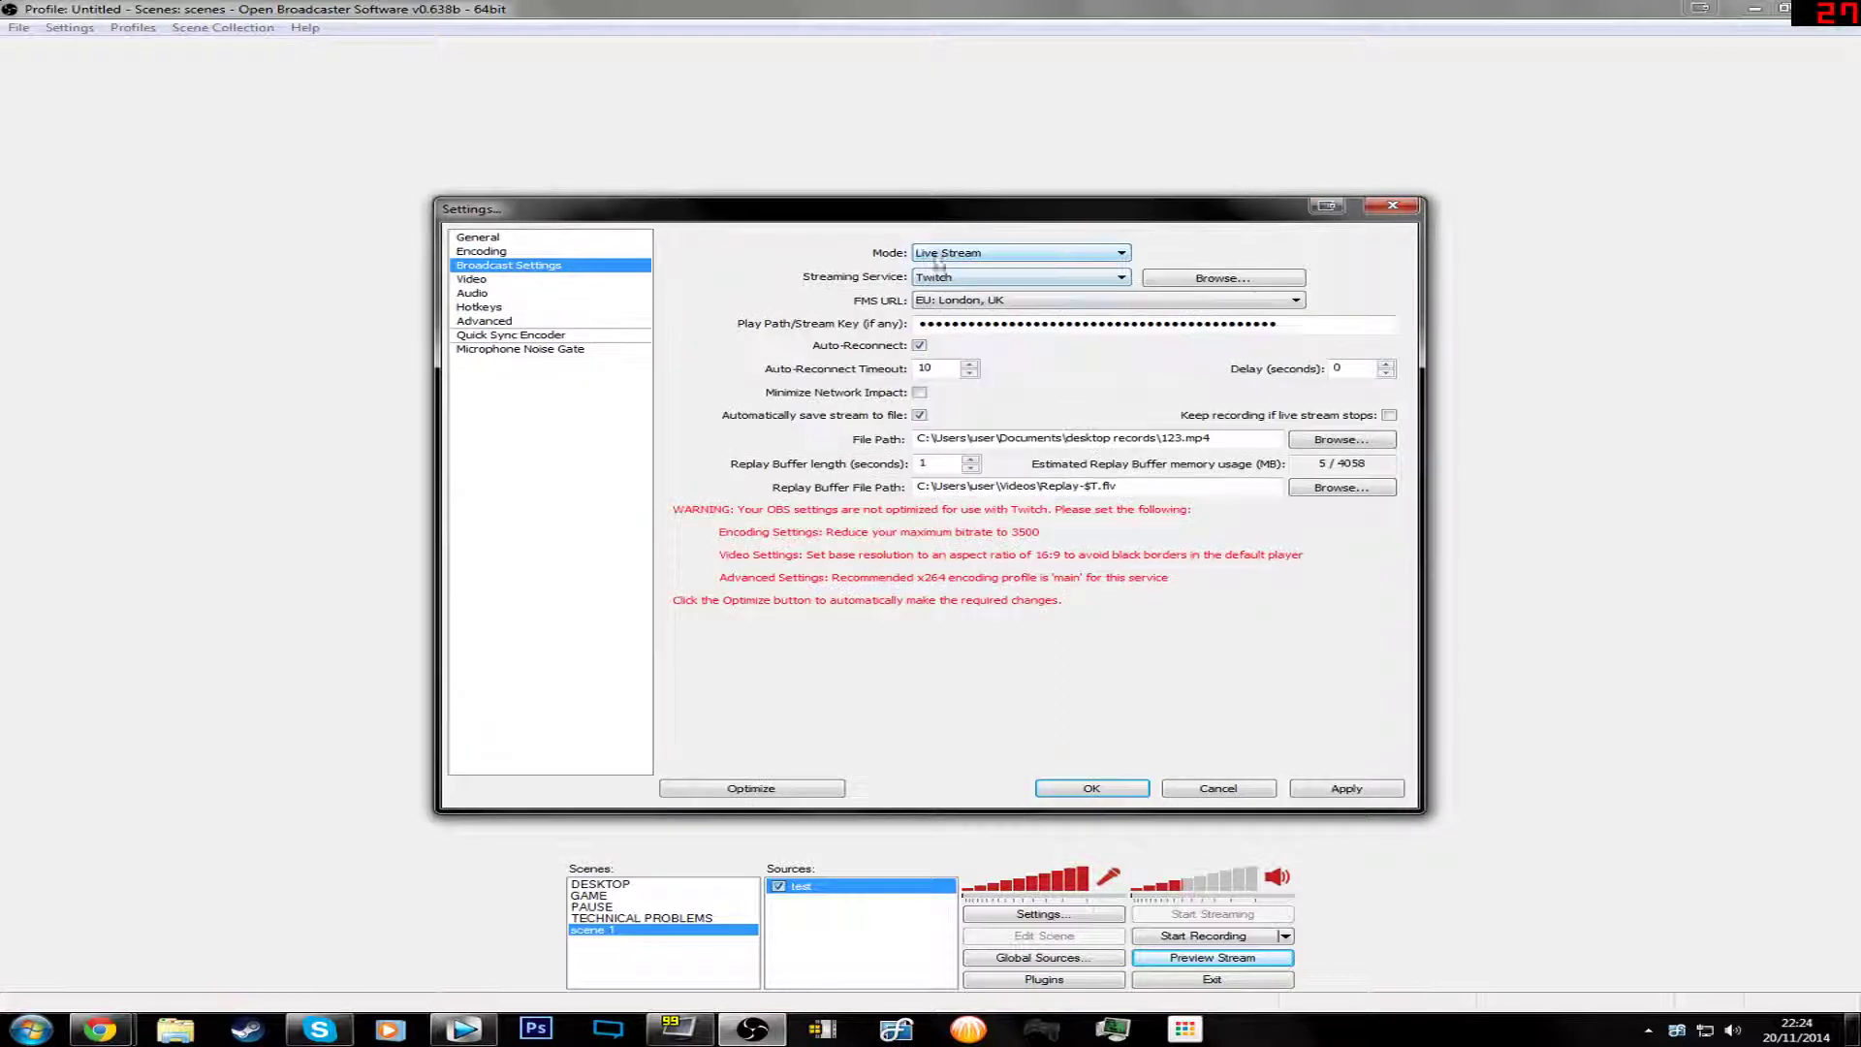
left_click(940, 258)
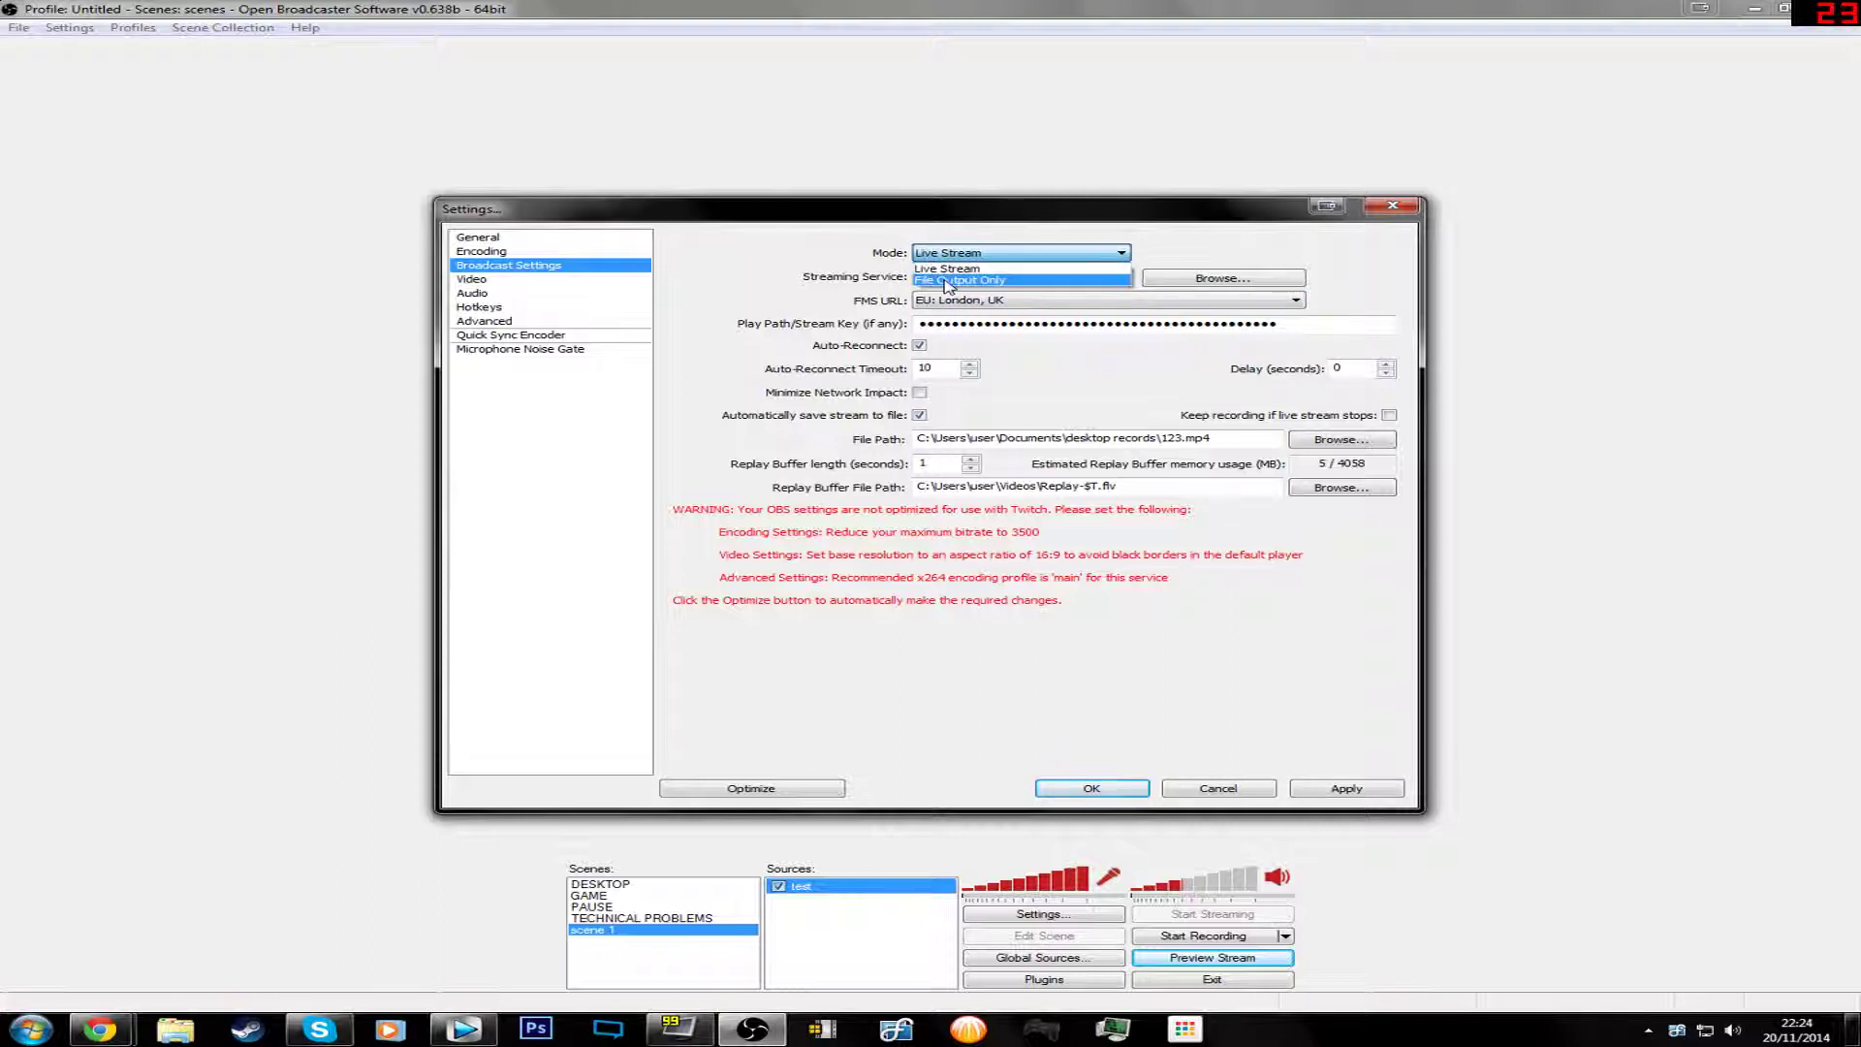
left_click(946, 281)
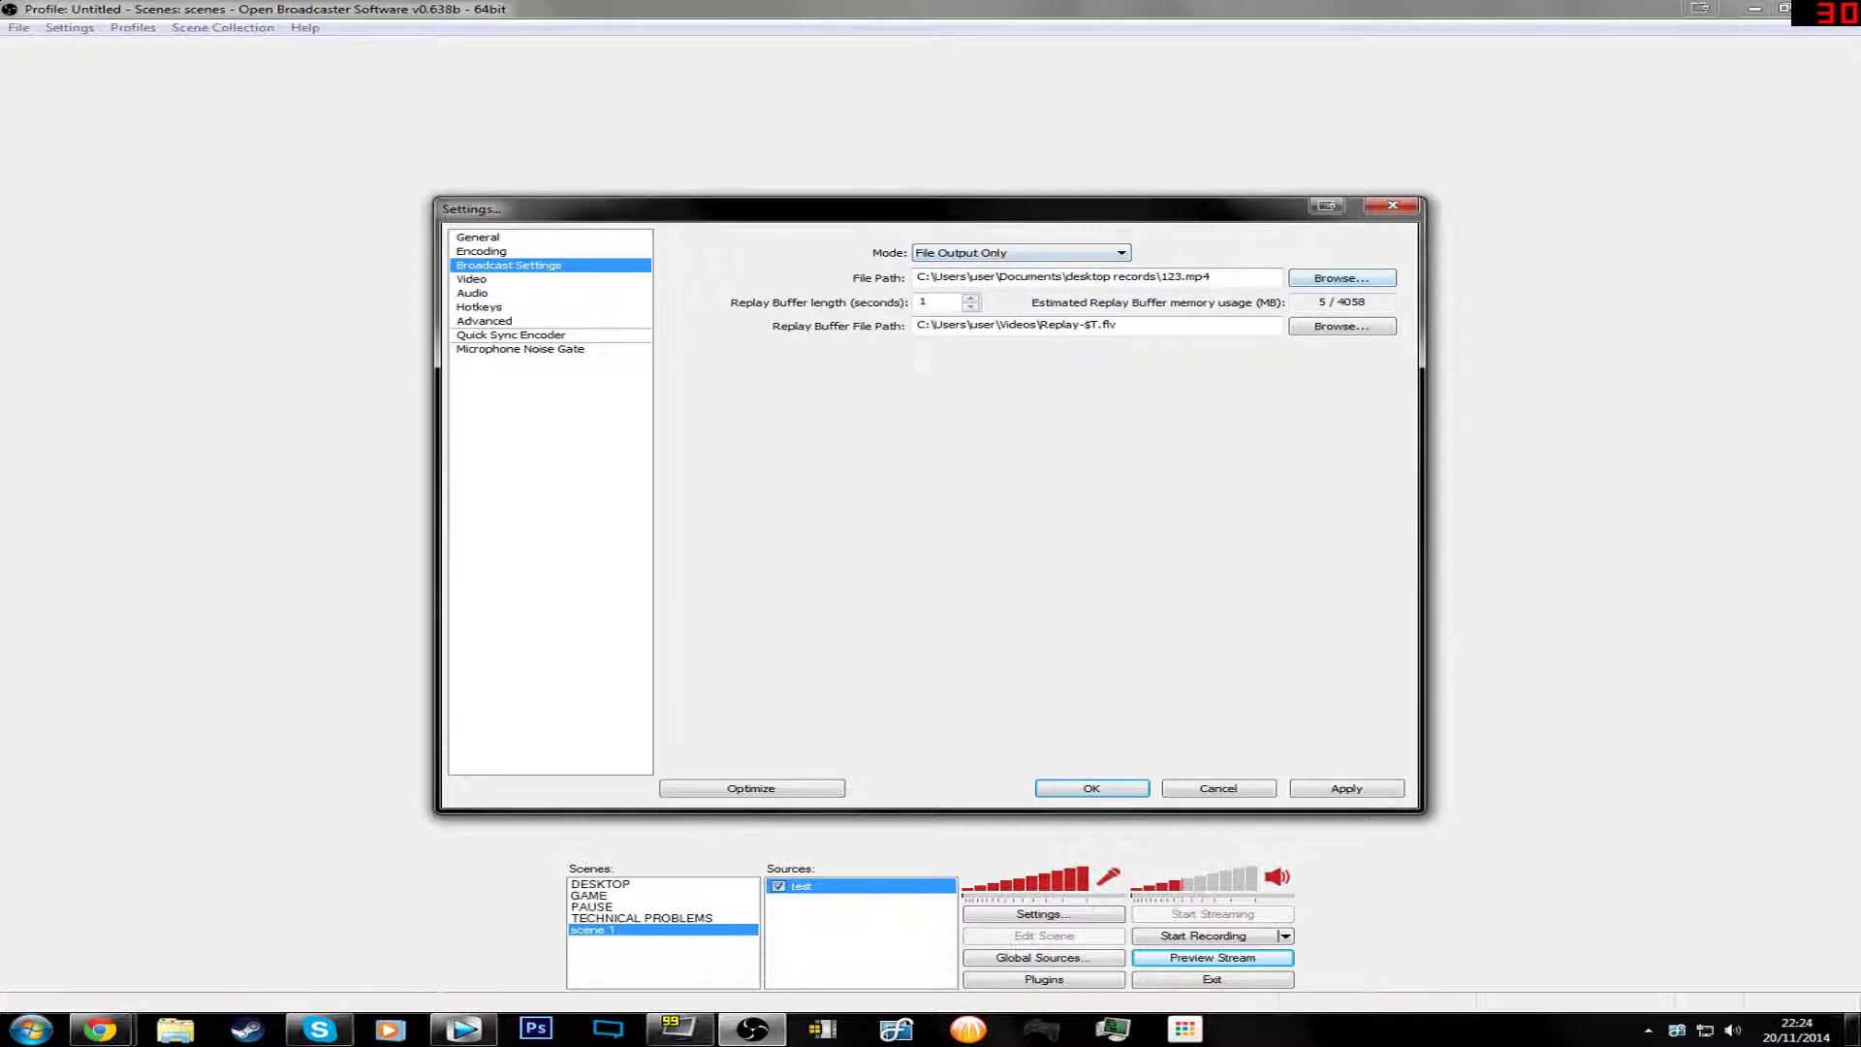
left_click(472, 279)
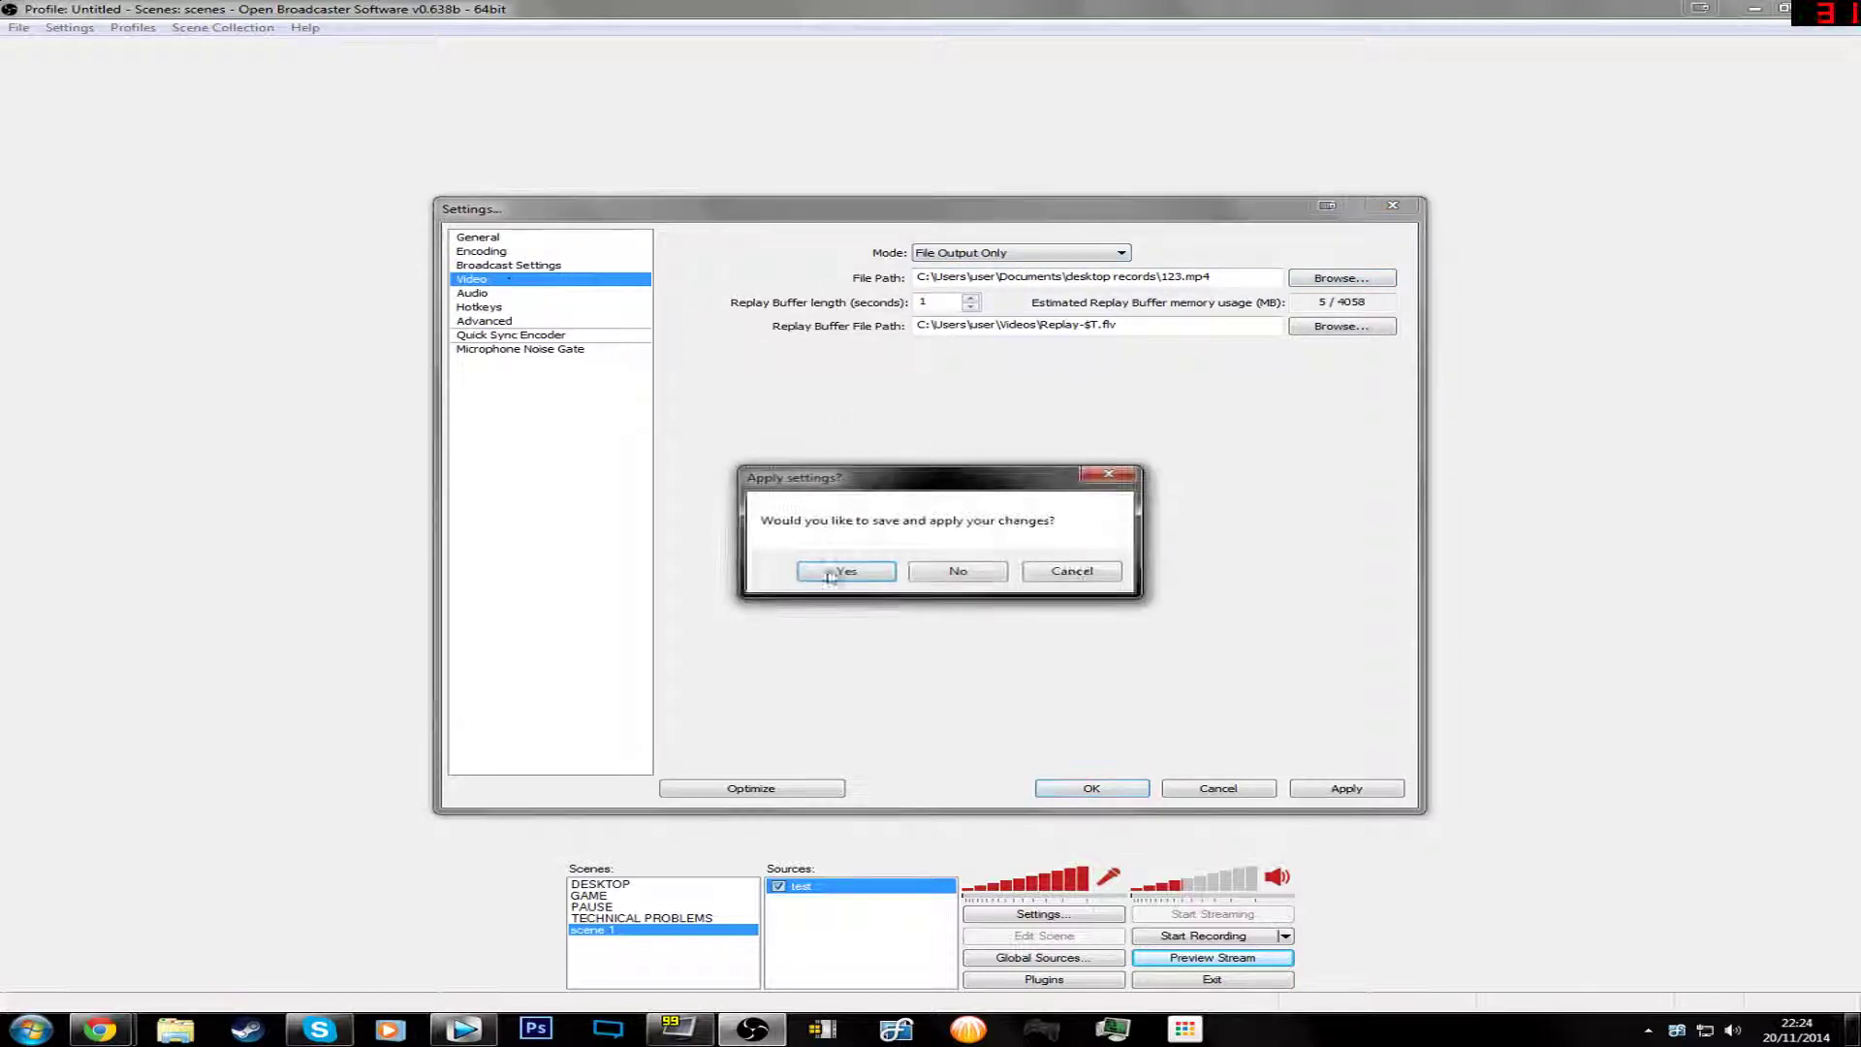
left_click(829, 572)
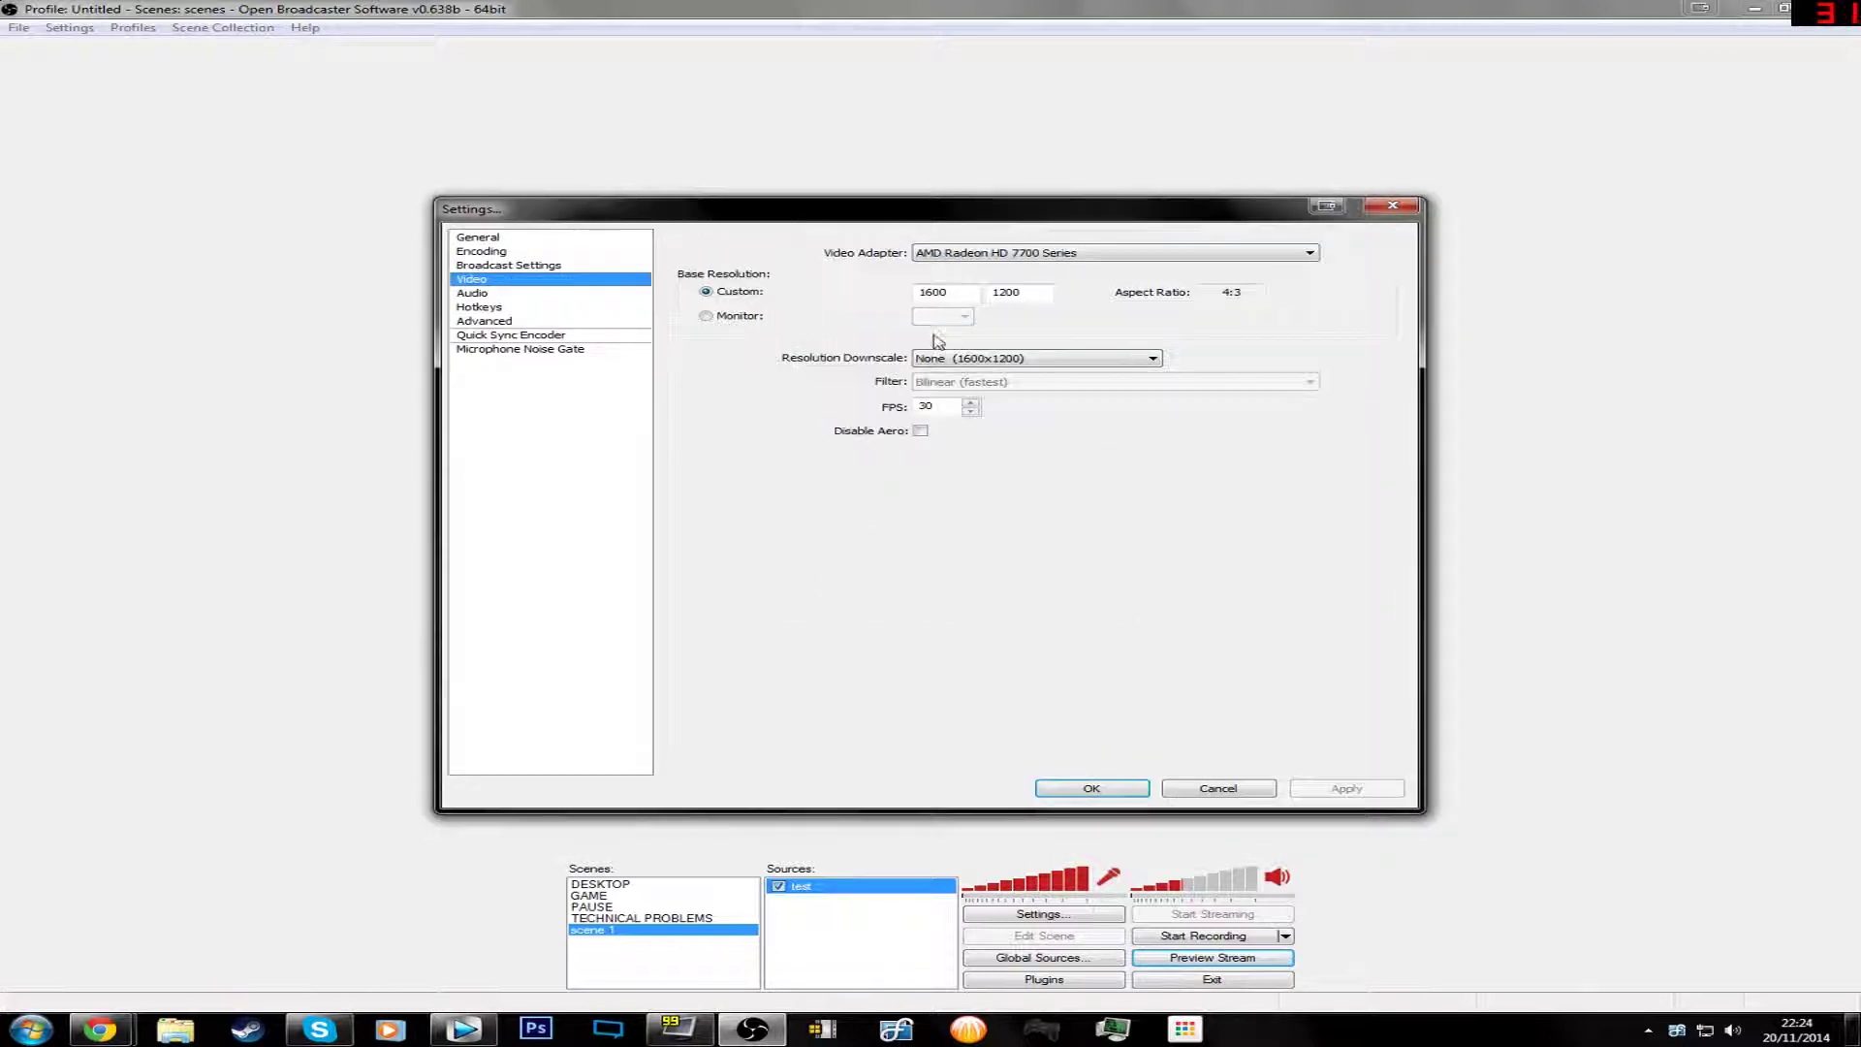
Step: Review the base resolution and FPS options in the video settings, leaving the base resolution on Custom
left_click(706, 315)
left_click(705, 291)
double_click(927, 406)
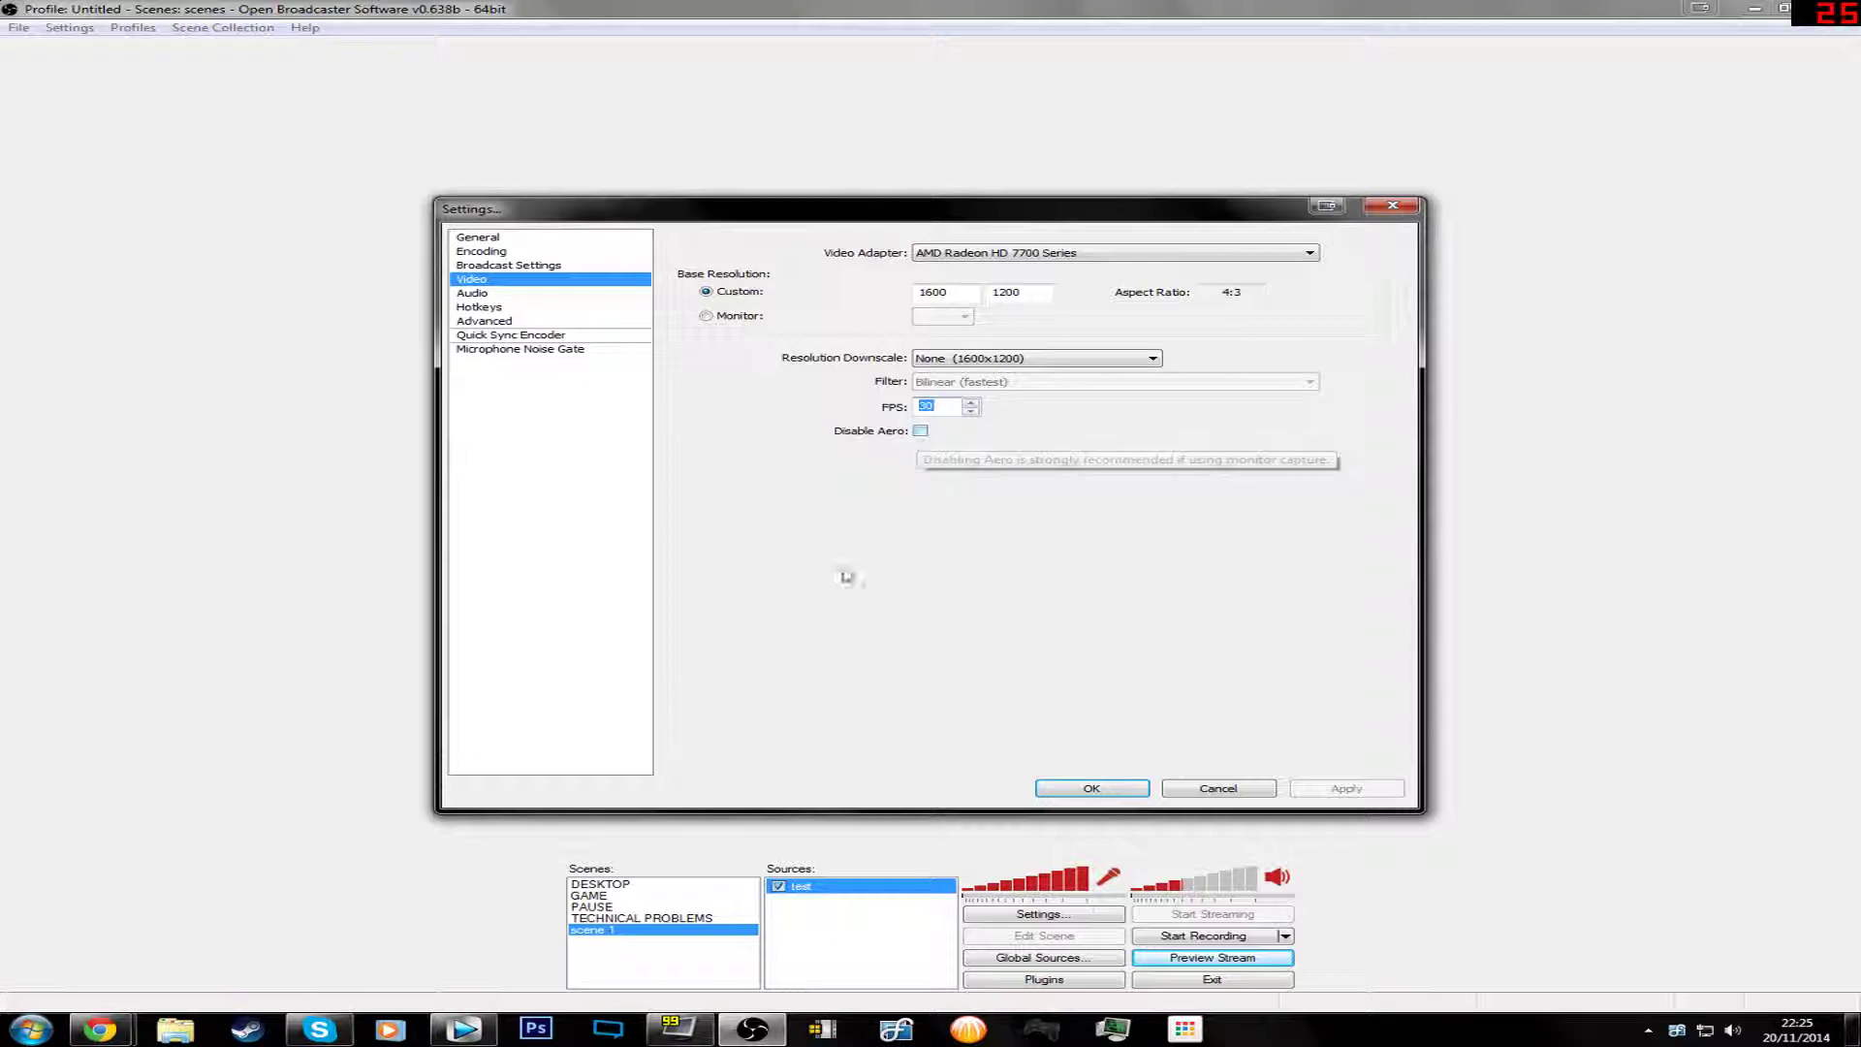
Step: In the audio settings, choose Speakers (4- USB PnP Sound Device) for desktop audio and Microphone (4- USB PnP Sound Device) as the microphone
left_click(474, 293)
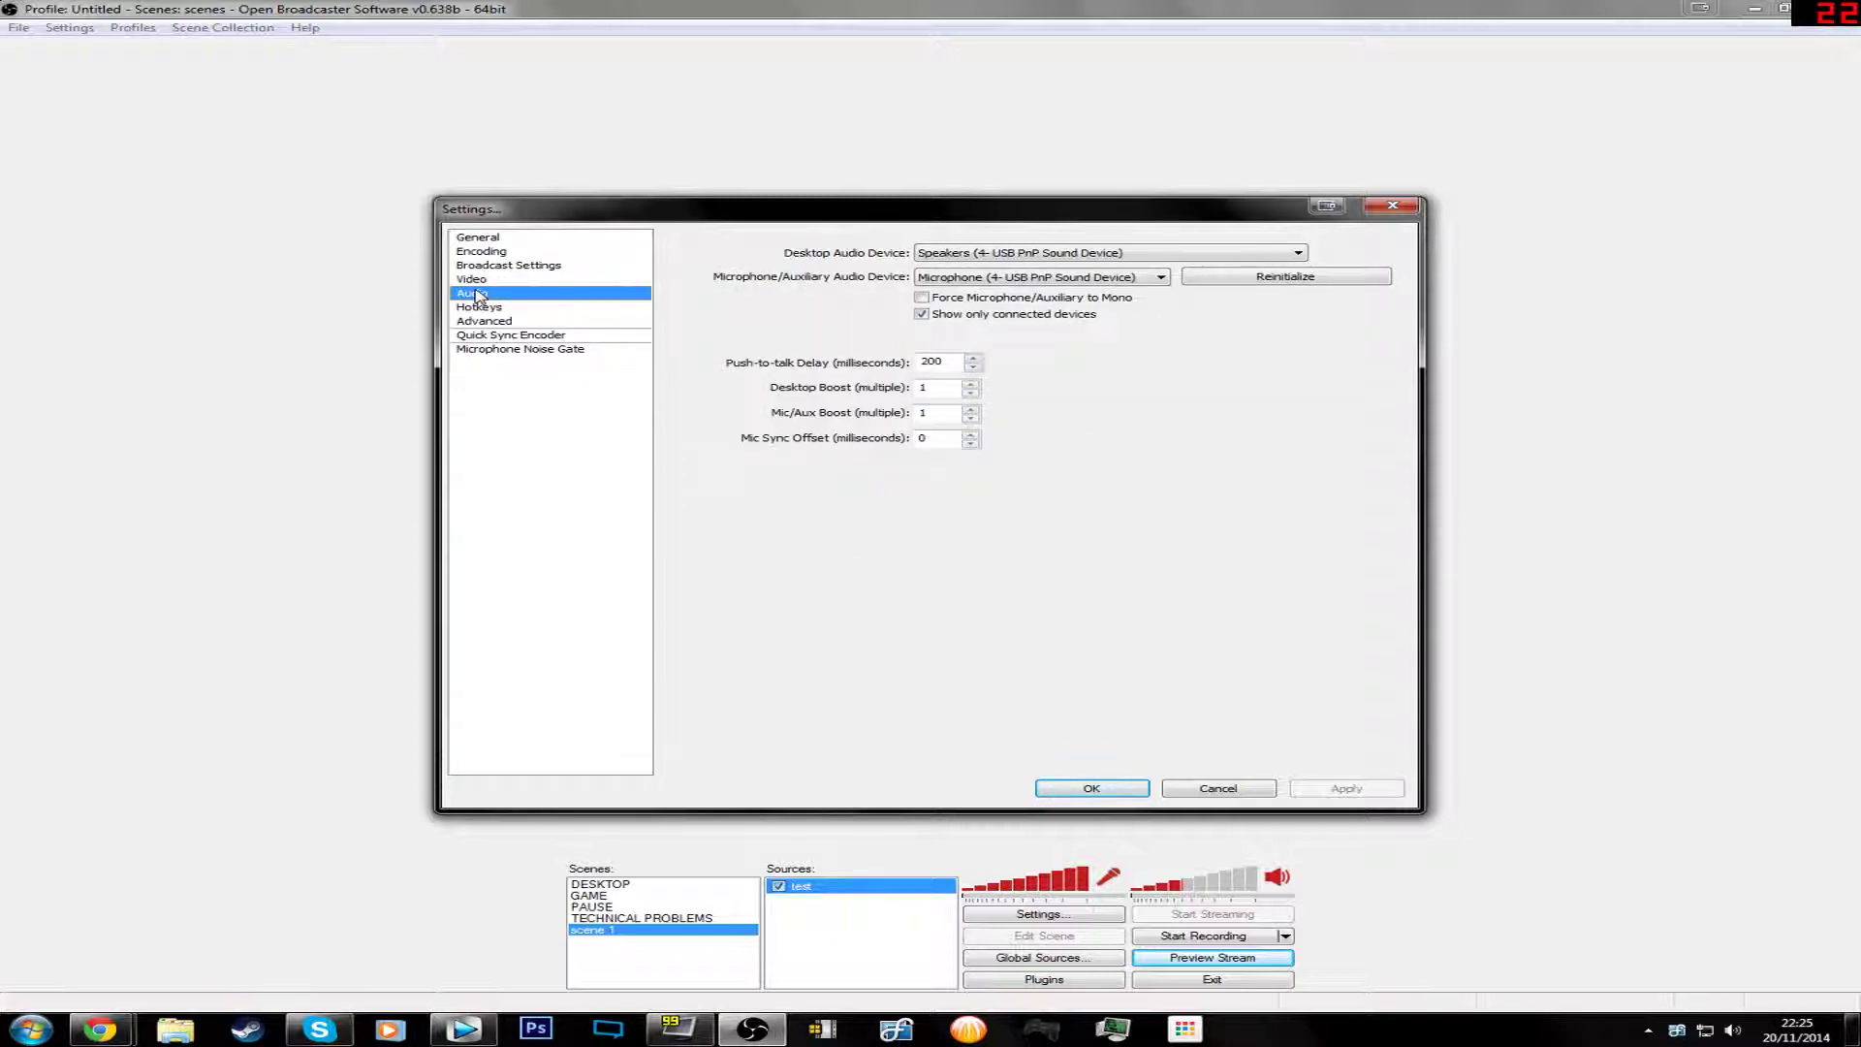
left_click(1028, 254)
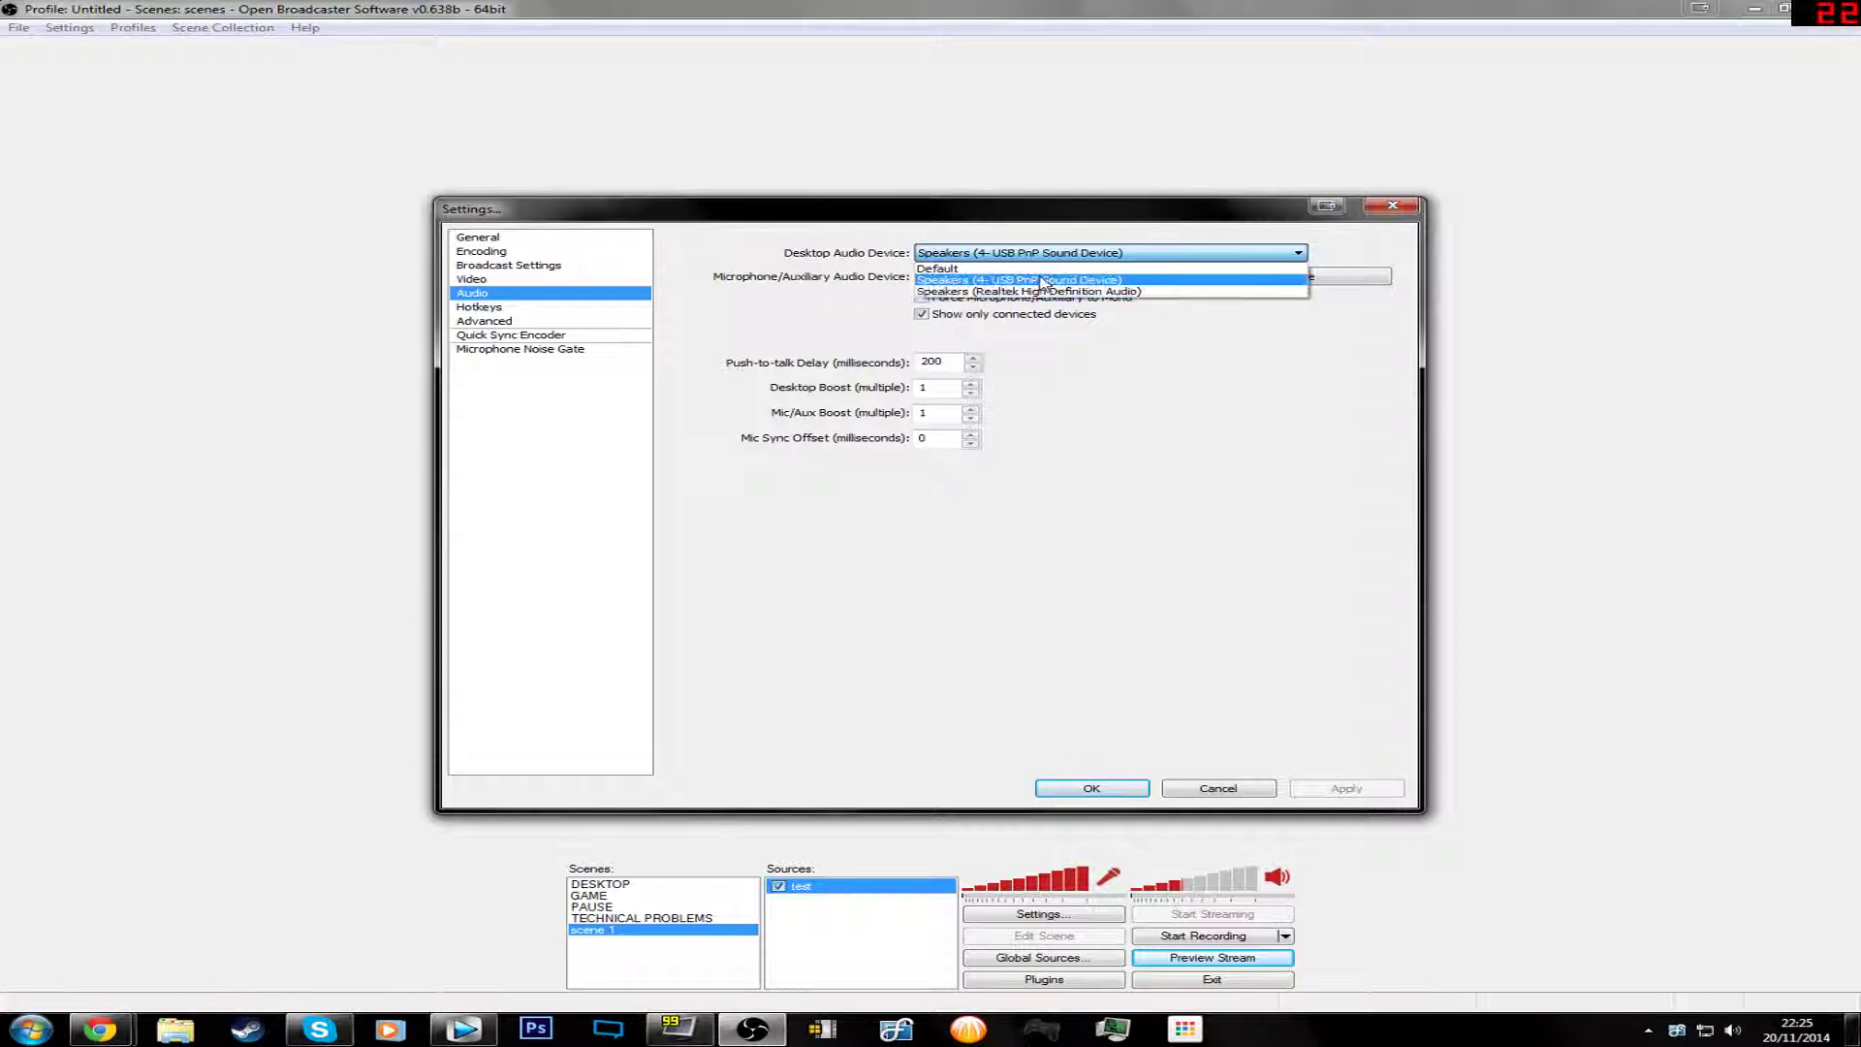
left_click(1007, 280)
left_click(945, 279)
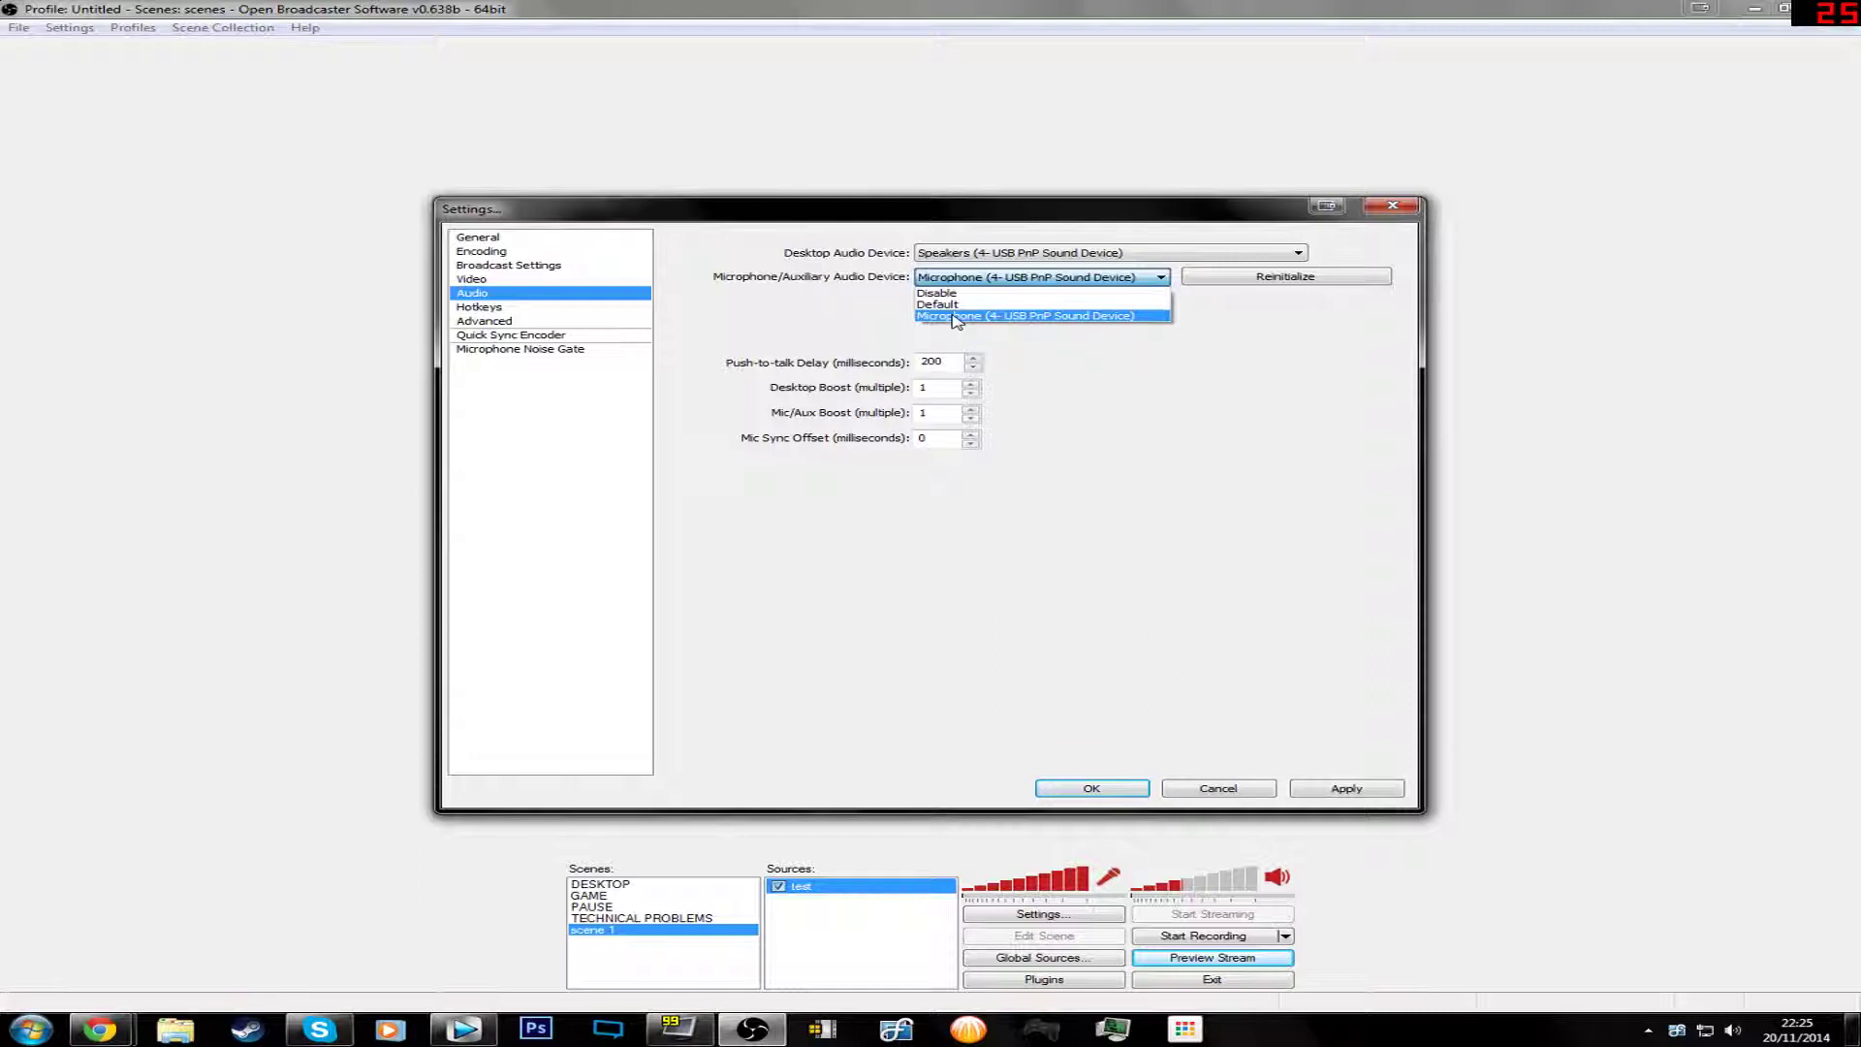
left_click(1027, 316)
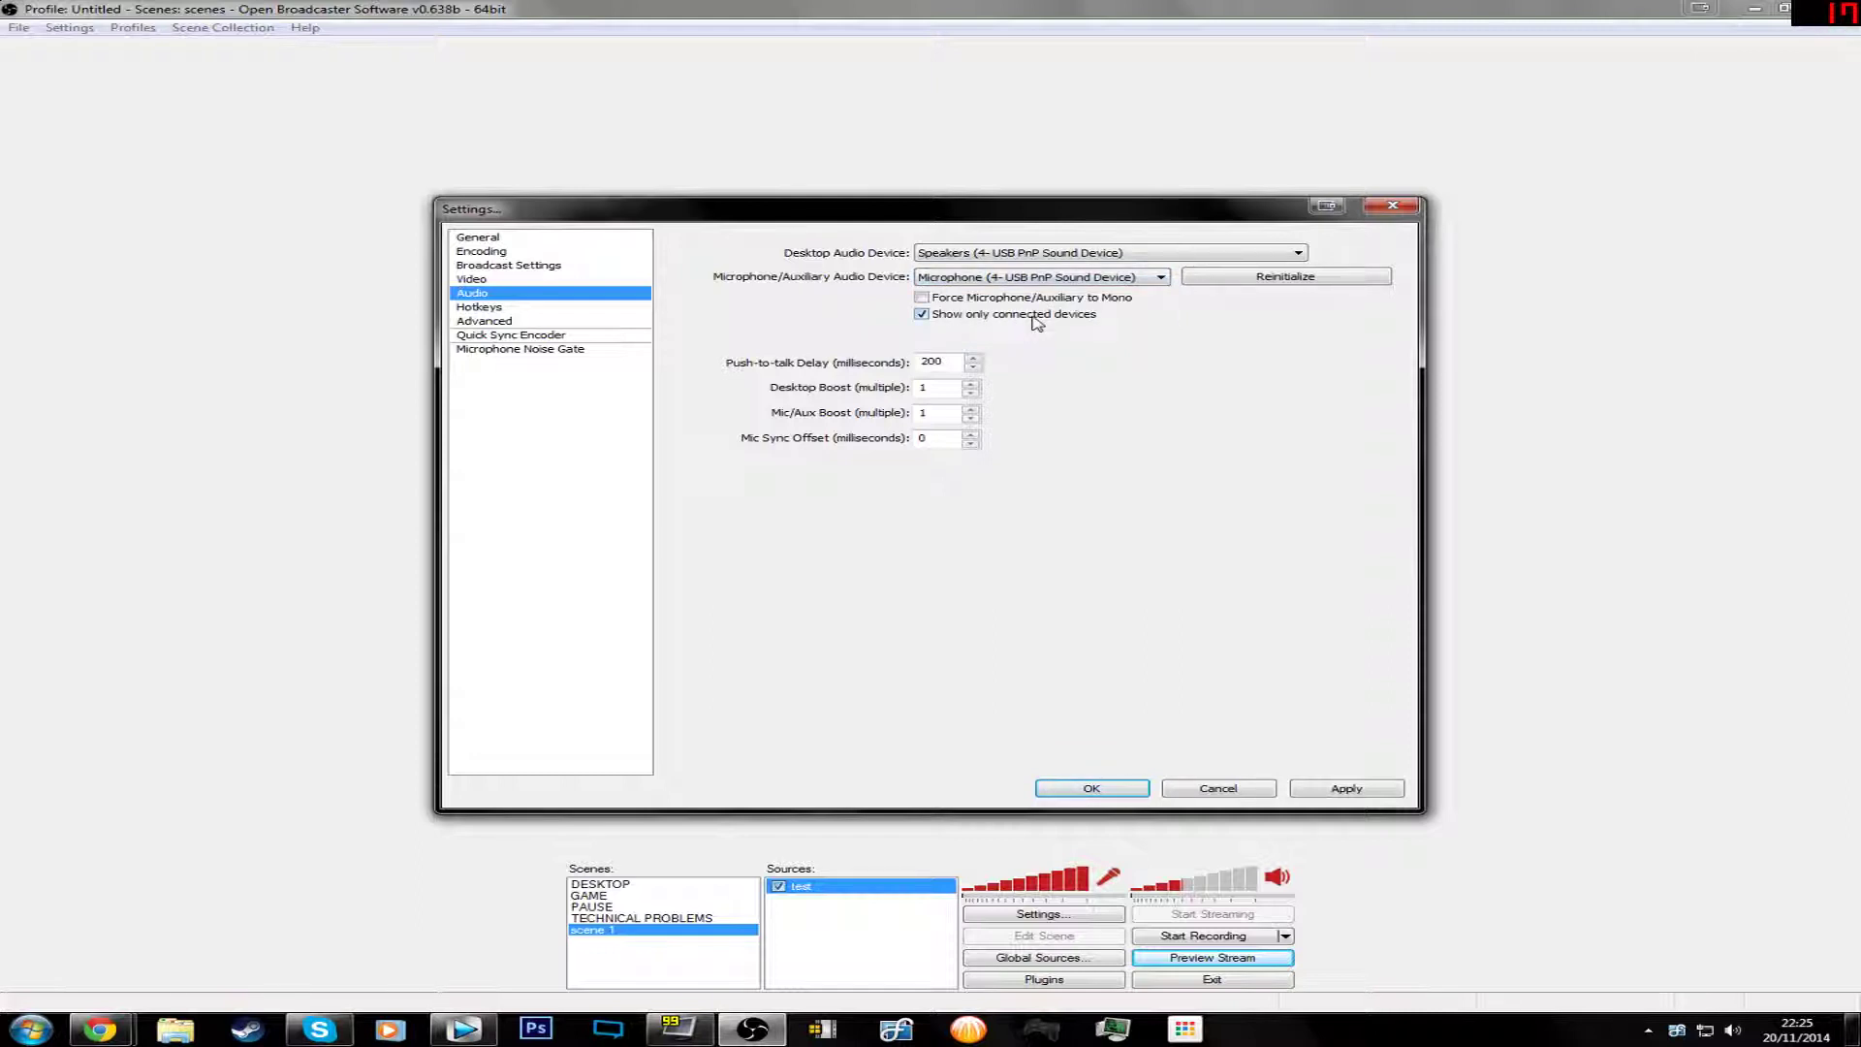
Step: Apply the audio device changes and view the Hotkeys settings
left_click(1397, 791)
left_click(495, 312)
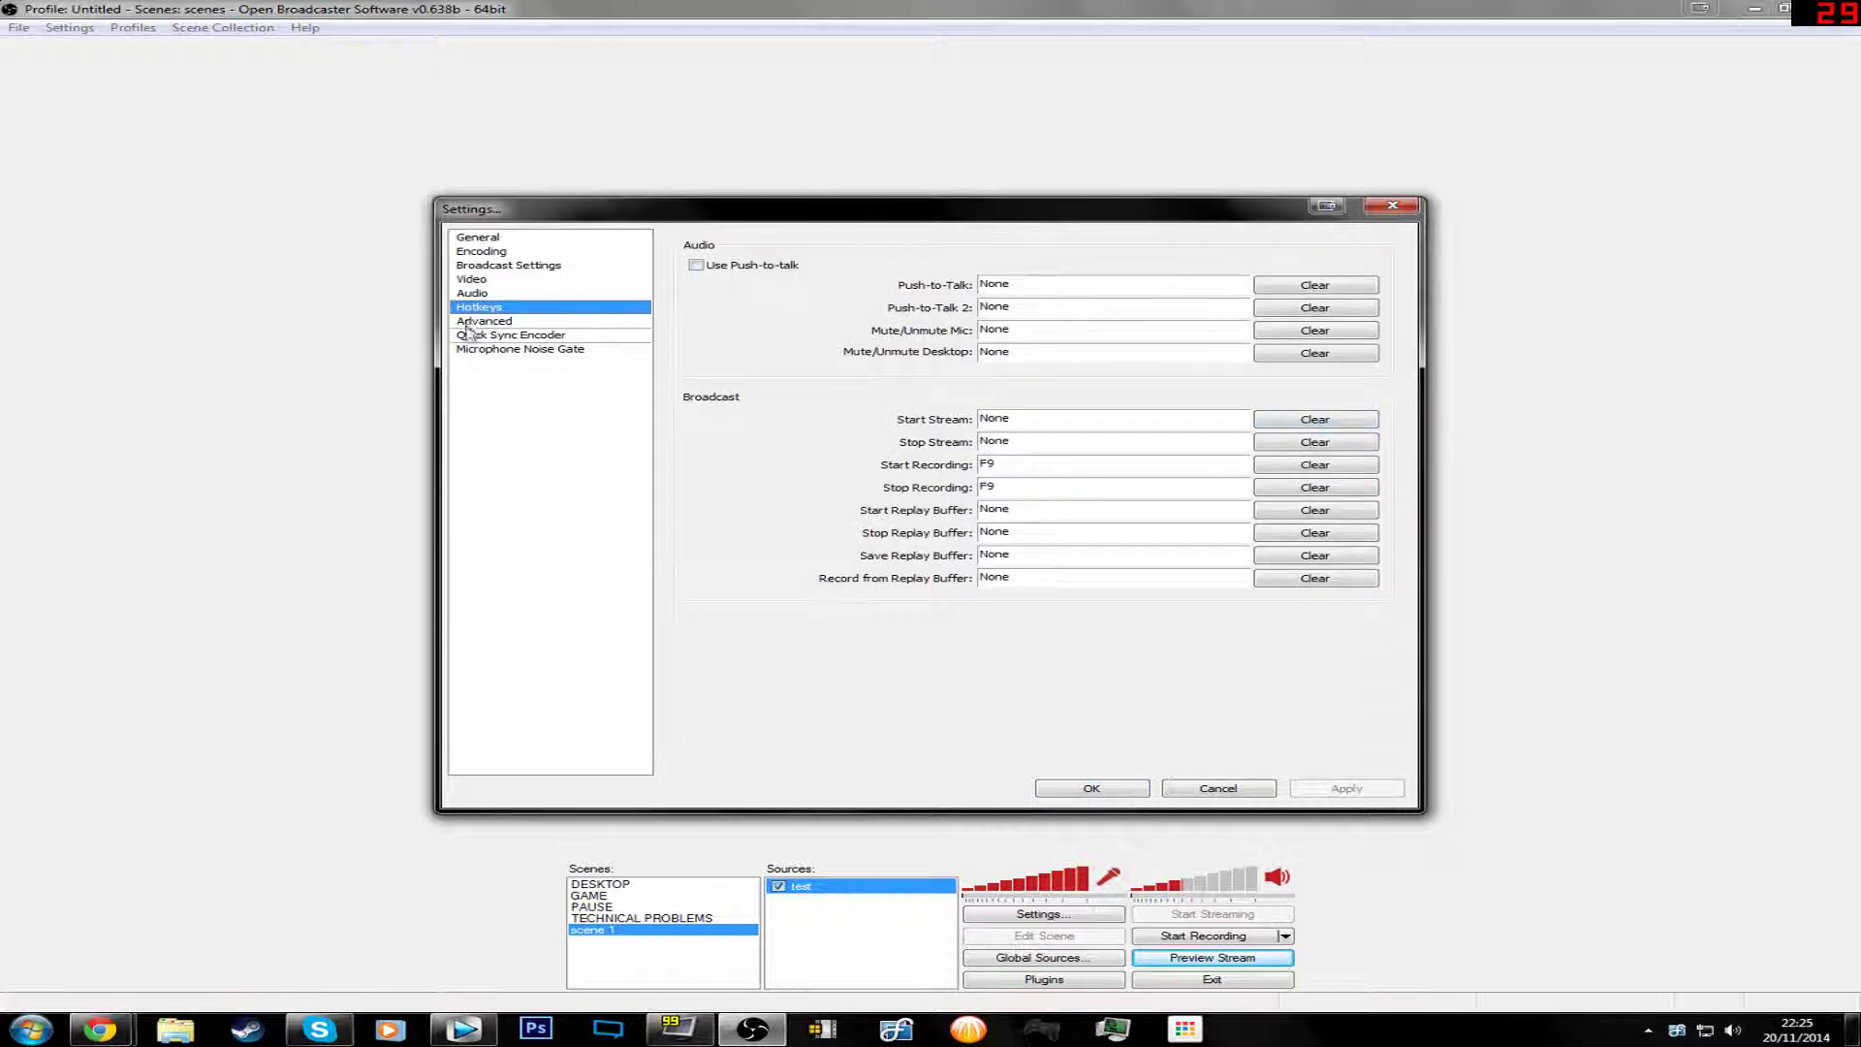
Step: In the Advanced settings, choose High as the process priority class and save the changes before viewing the Quick Sync Encoder settings
left_click(468, 323)
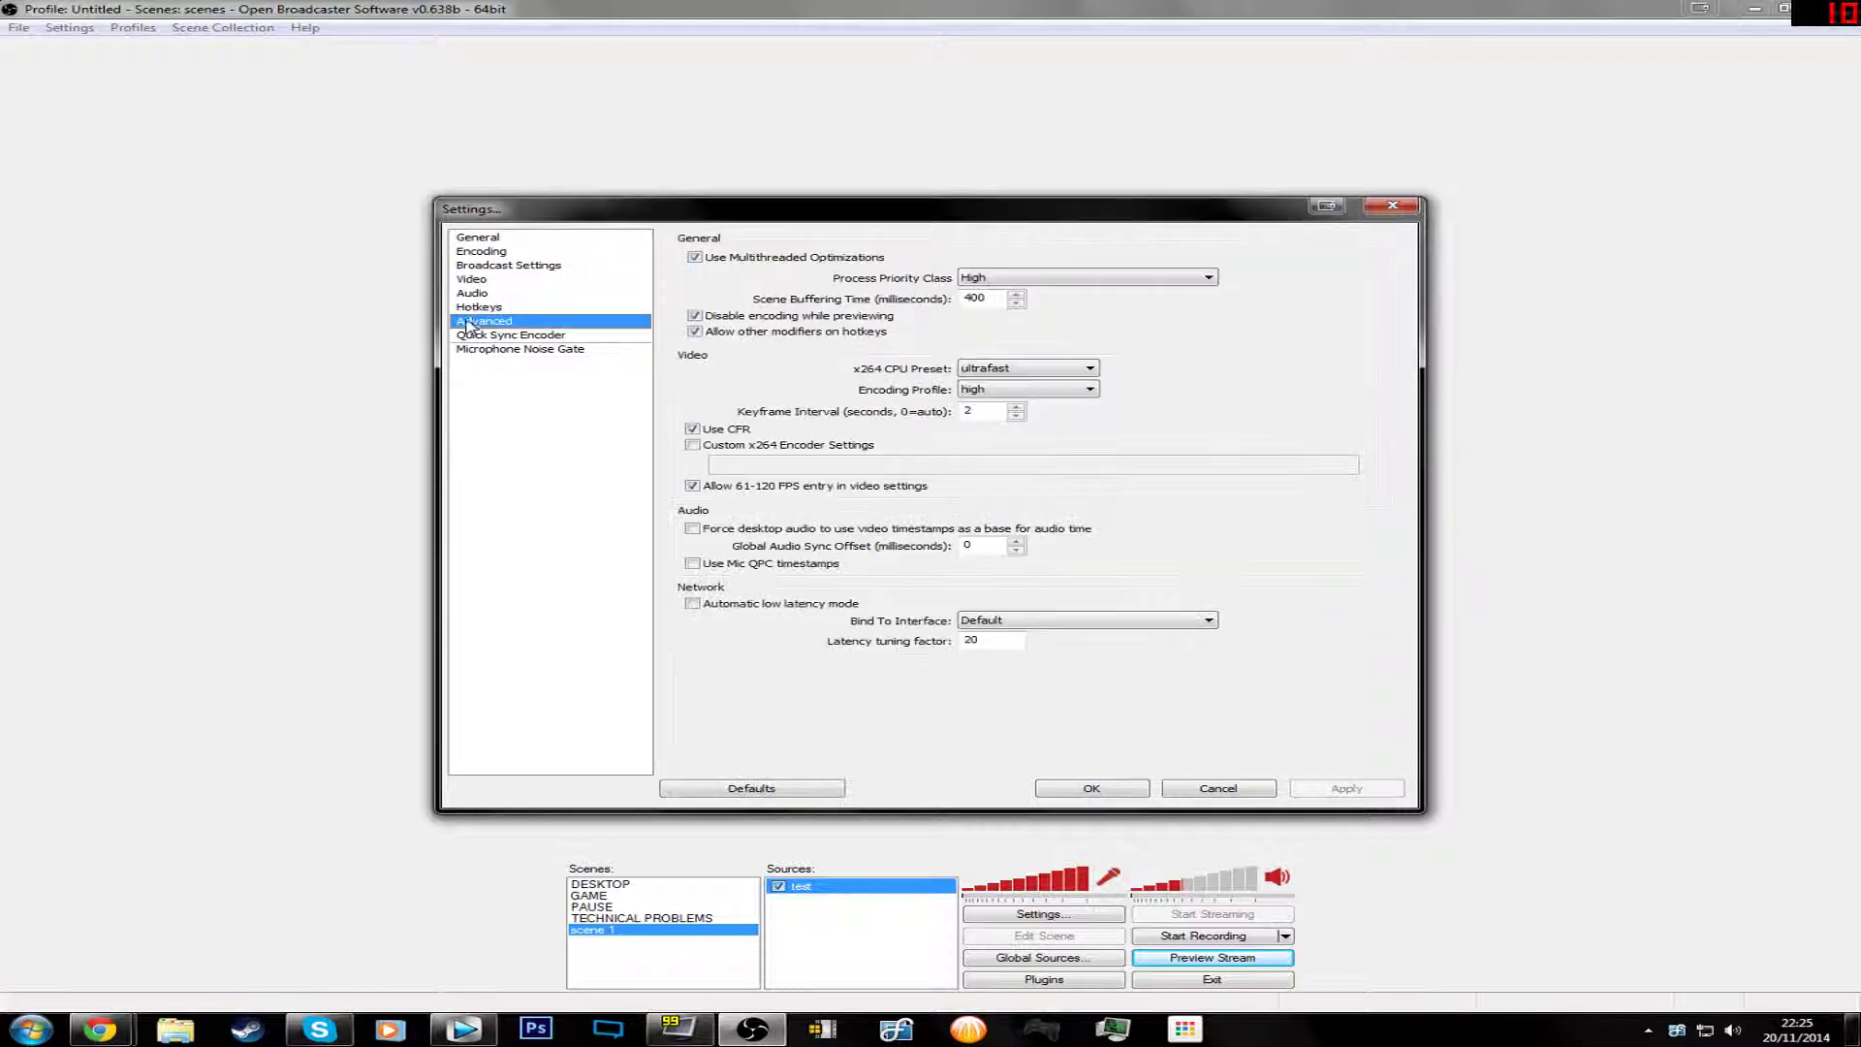
left_click(974, 280)
left_click(974, 294)
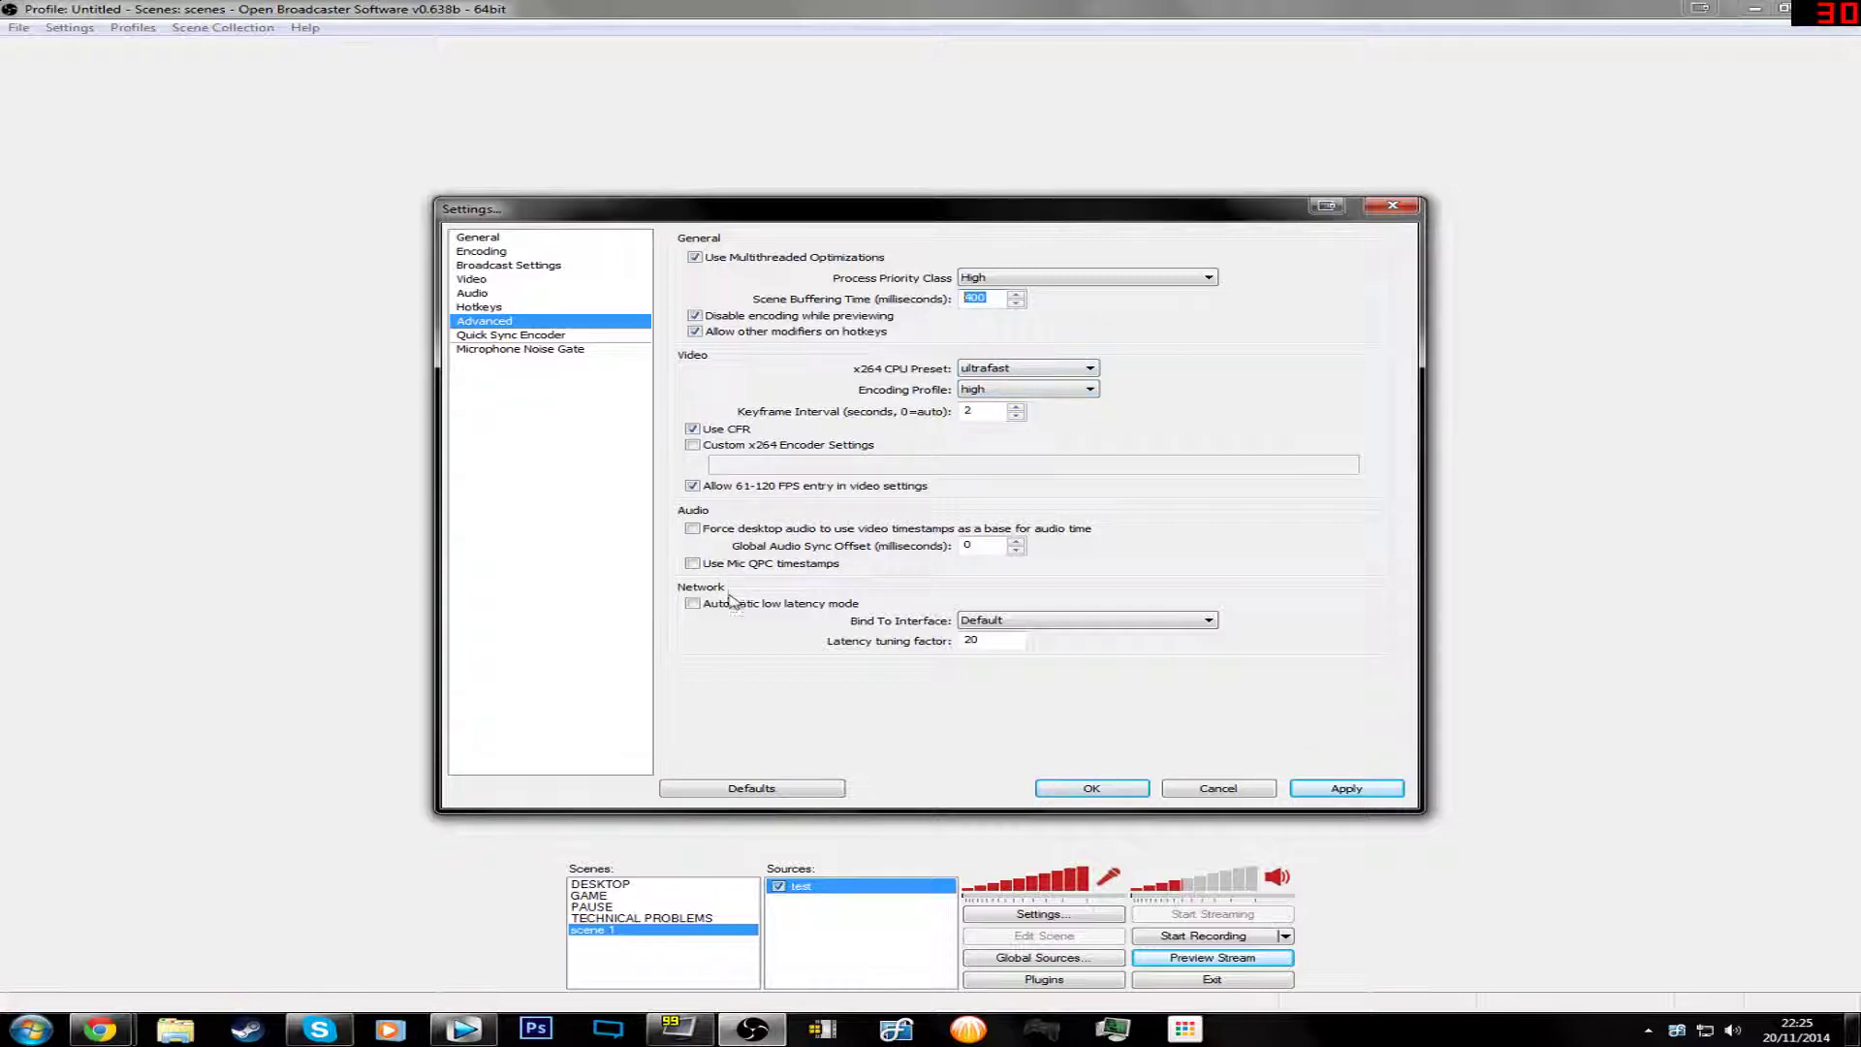
left_click(480, 336)
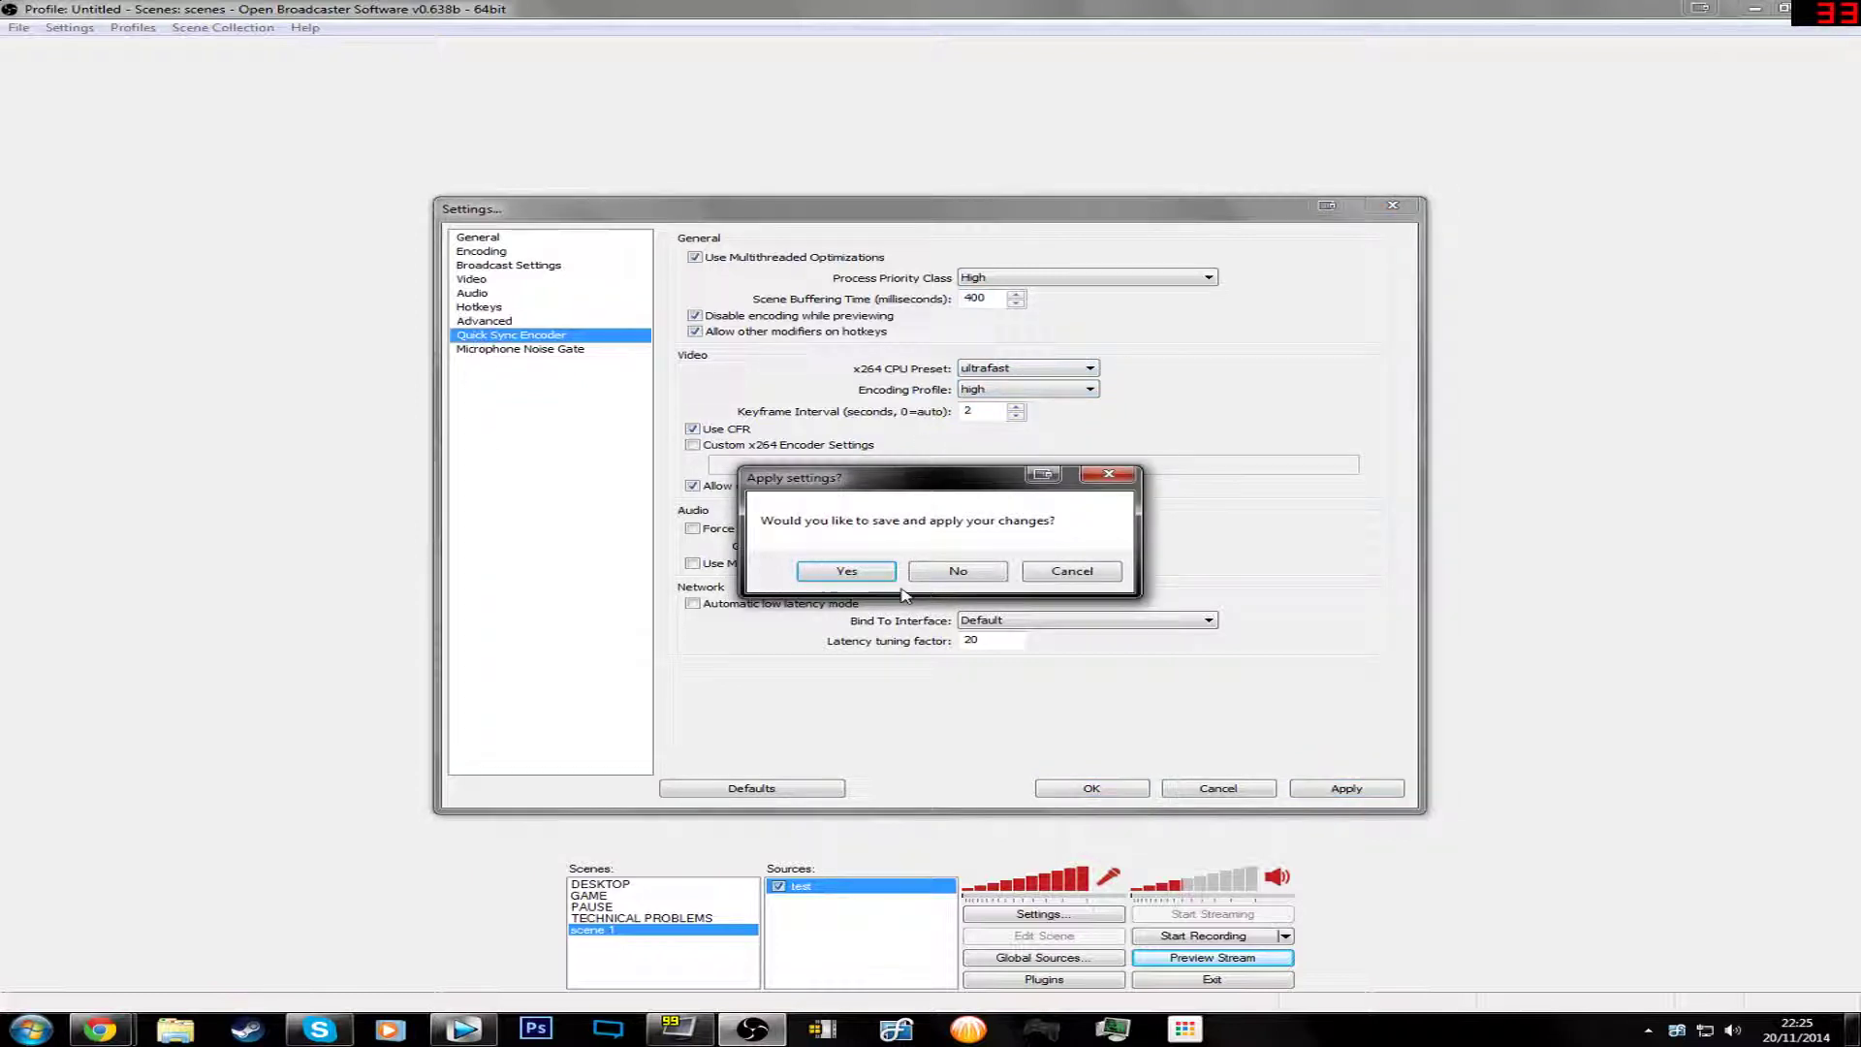
left_click(870, 575)
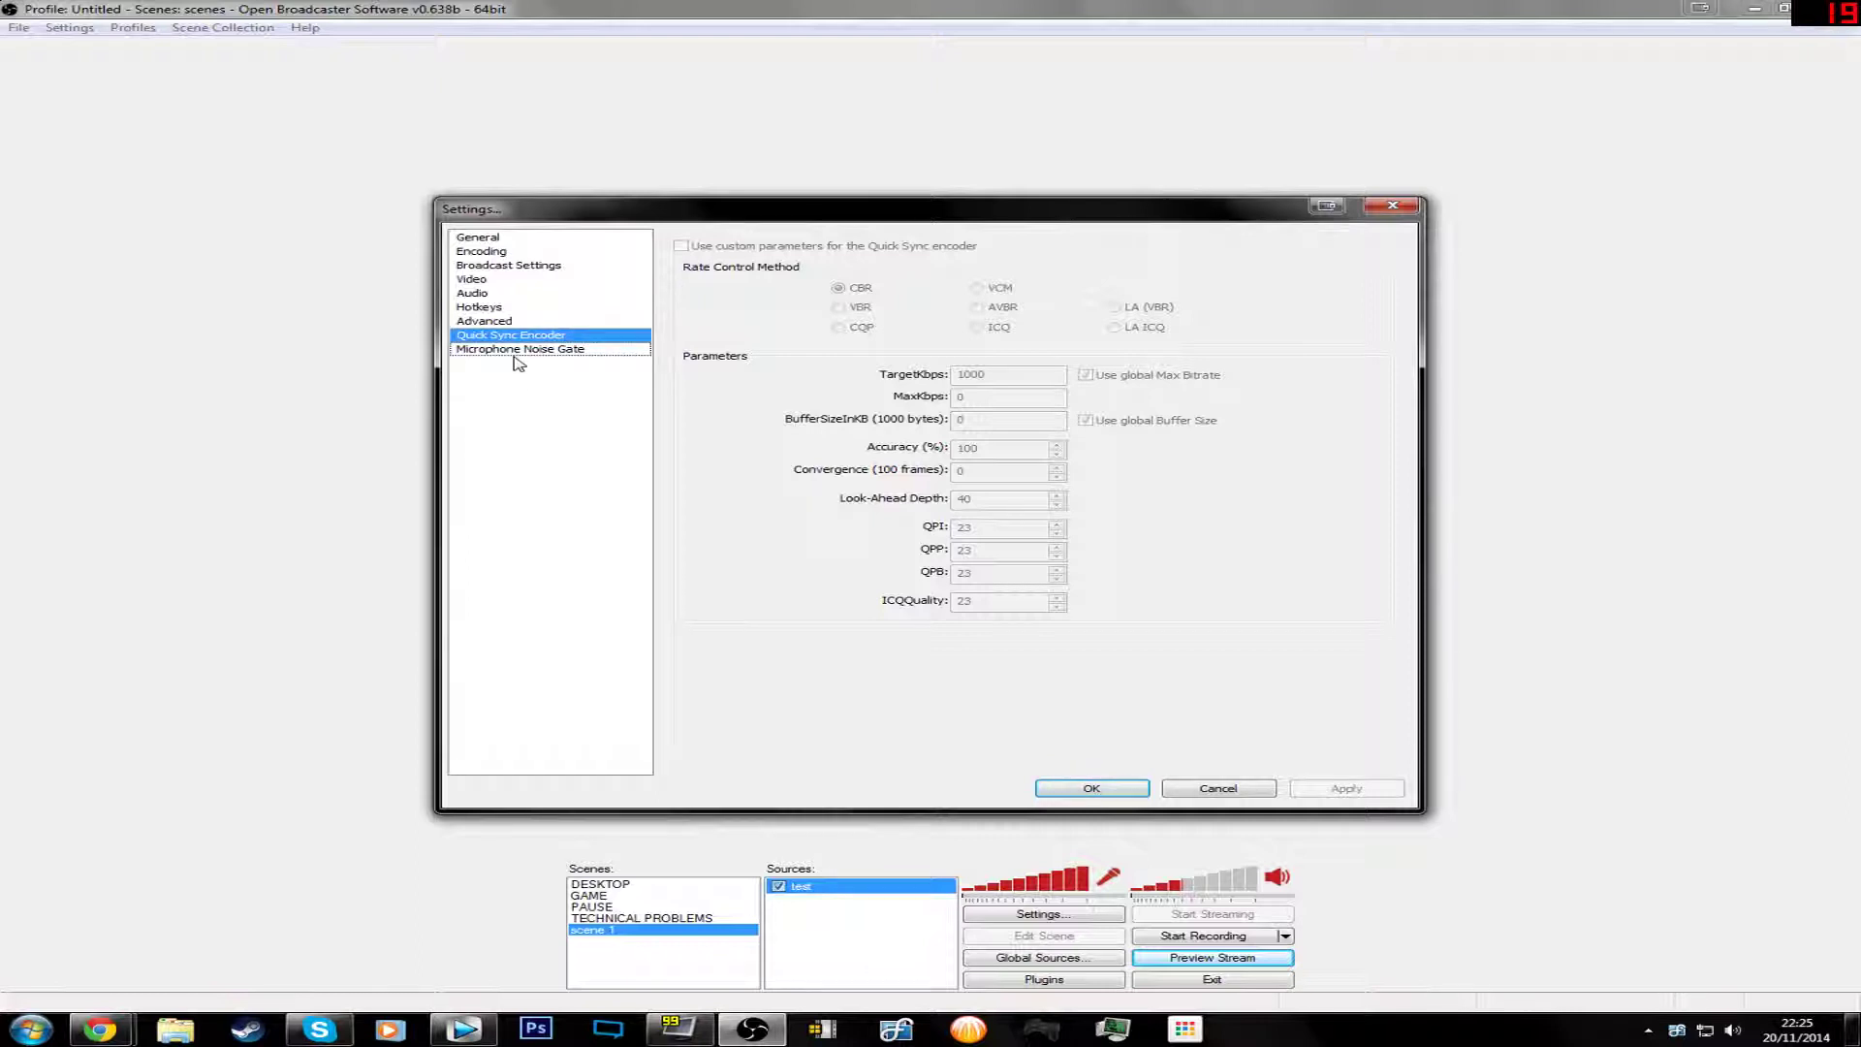
Step: View the Microphone Noise Gate settings and accept the settings dialog
left_click(513, 351)
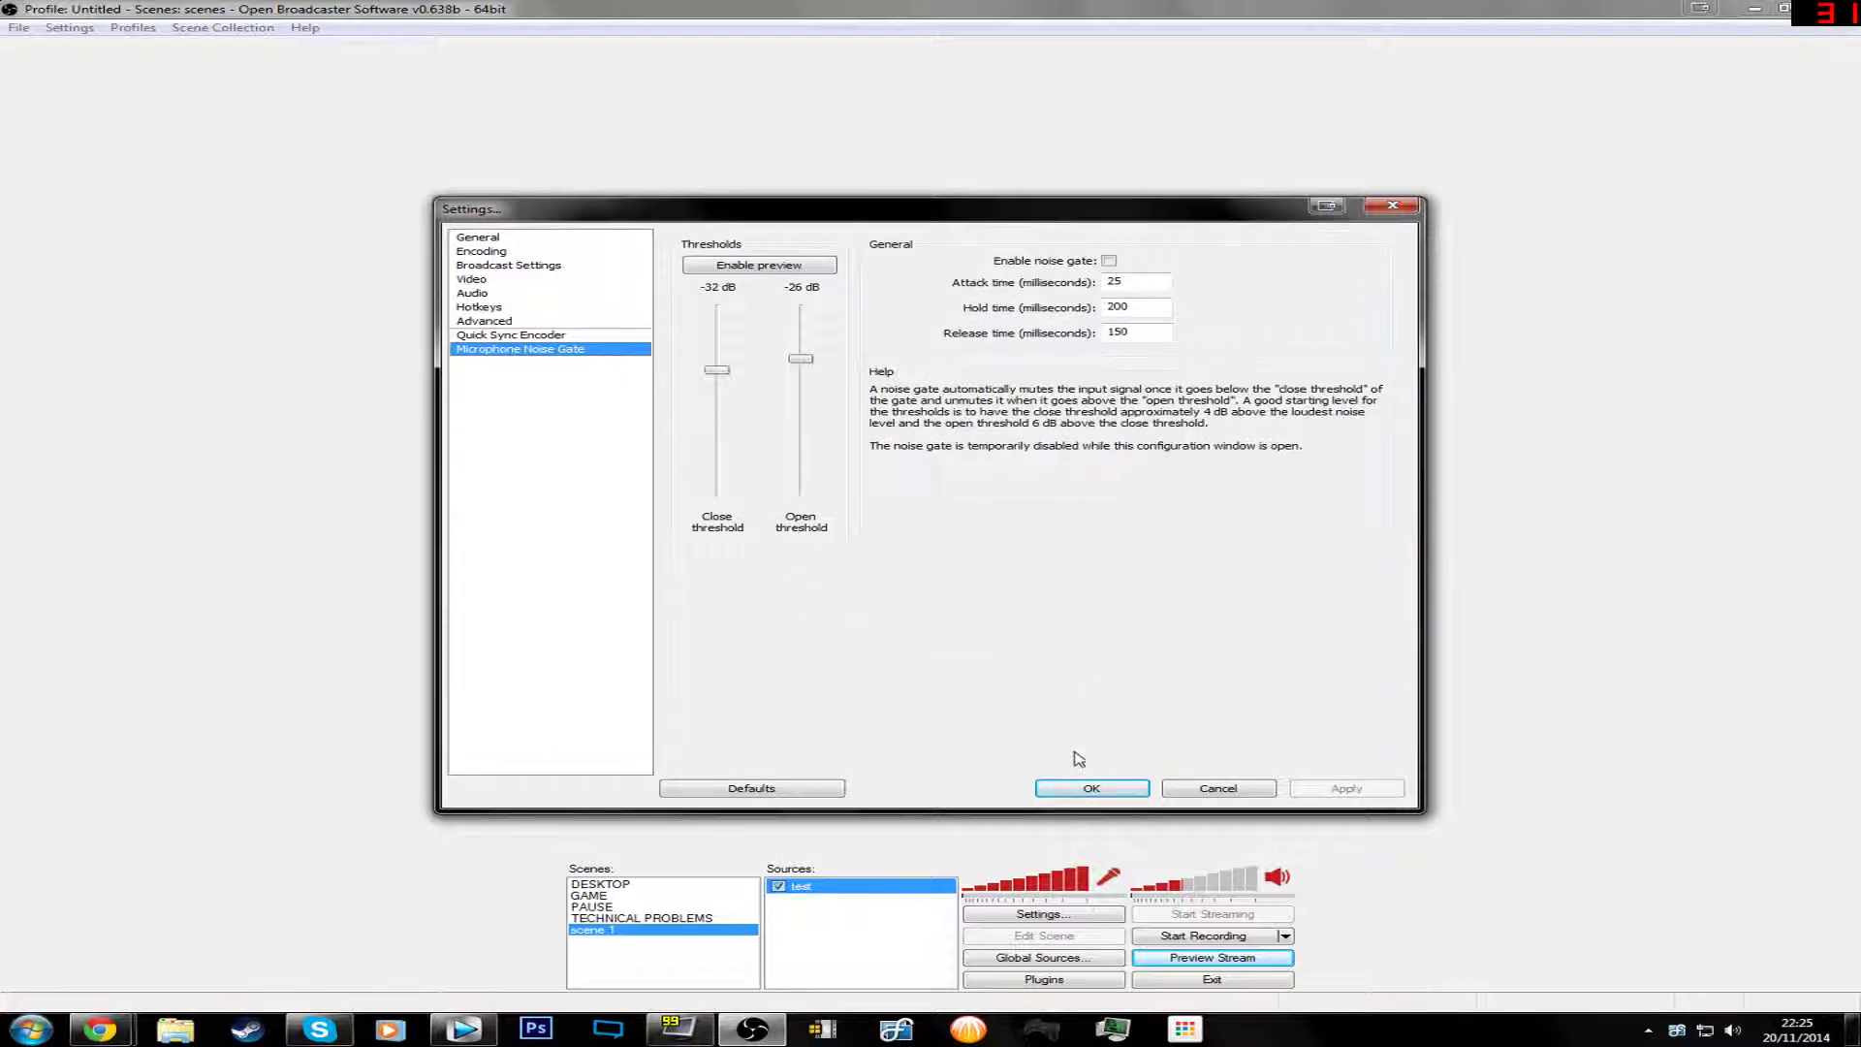
left_click(1119, 792)
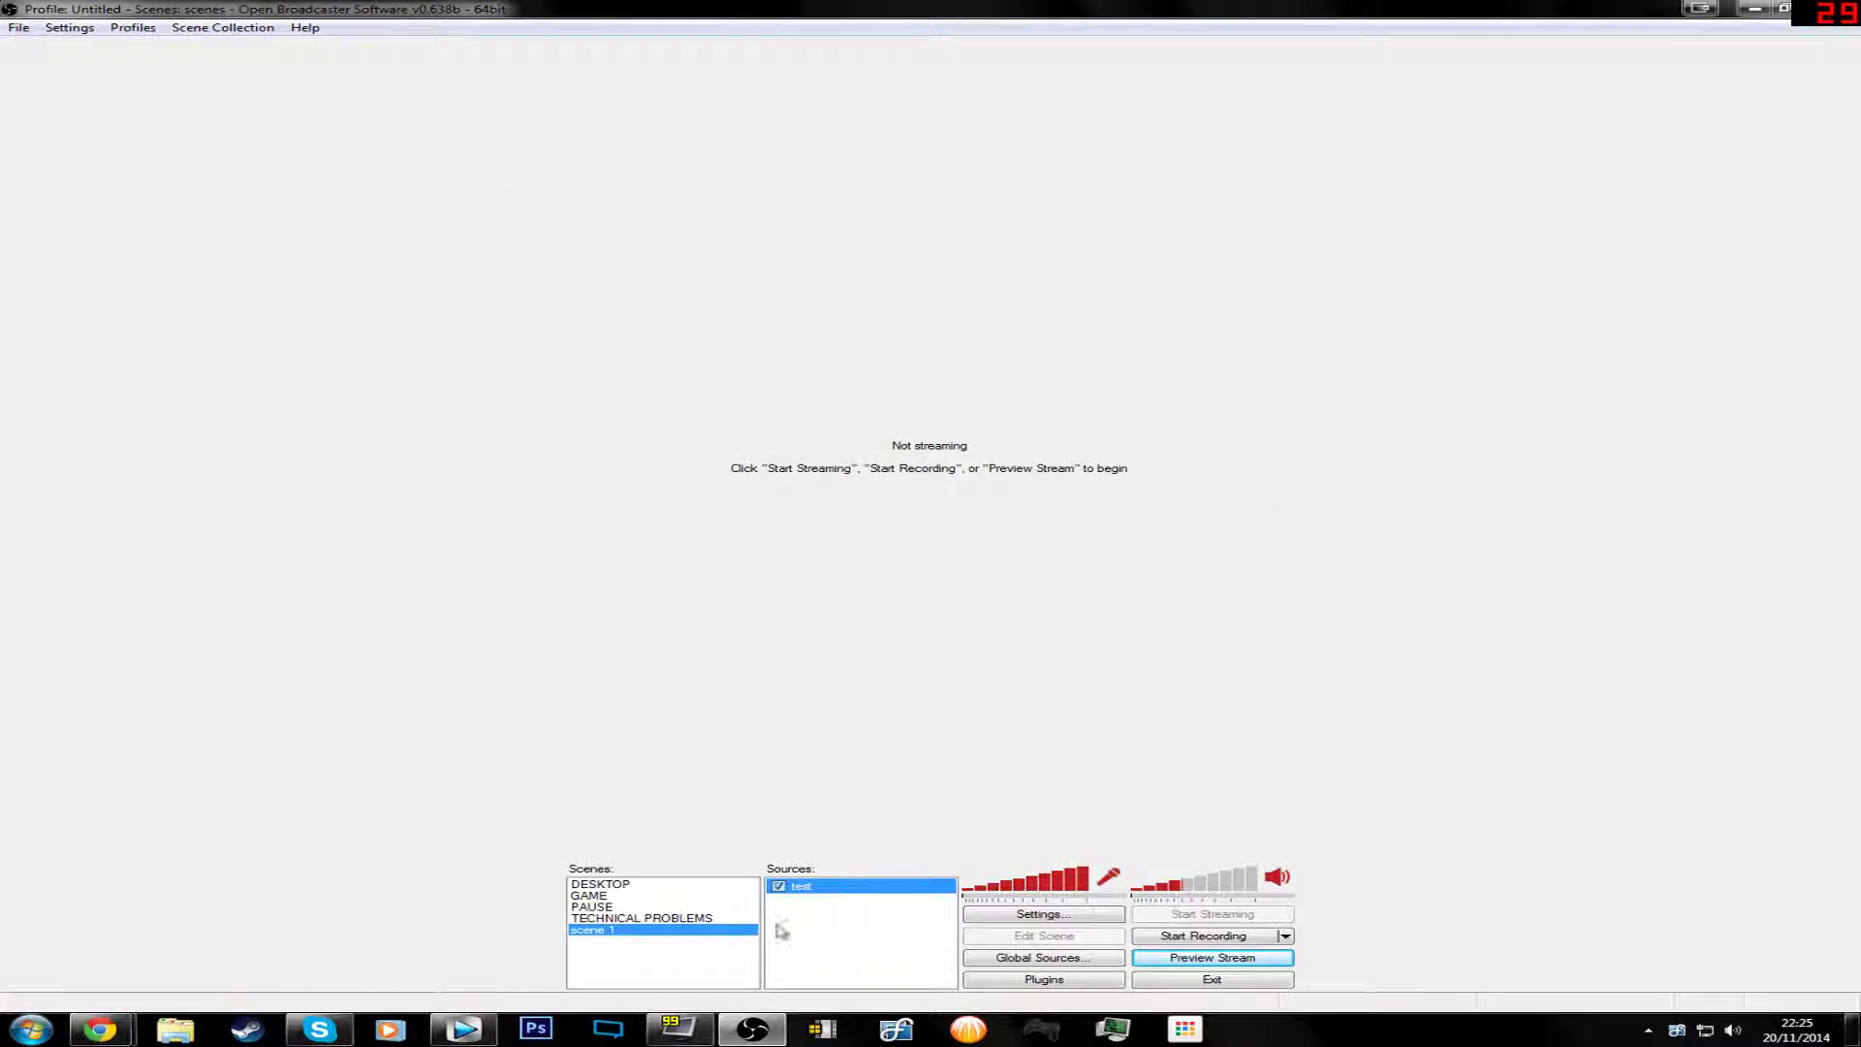
Step: Preview scene 1, look at the option for adding a source, and stop the preview
left_click(1223, 957)
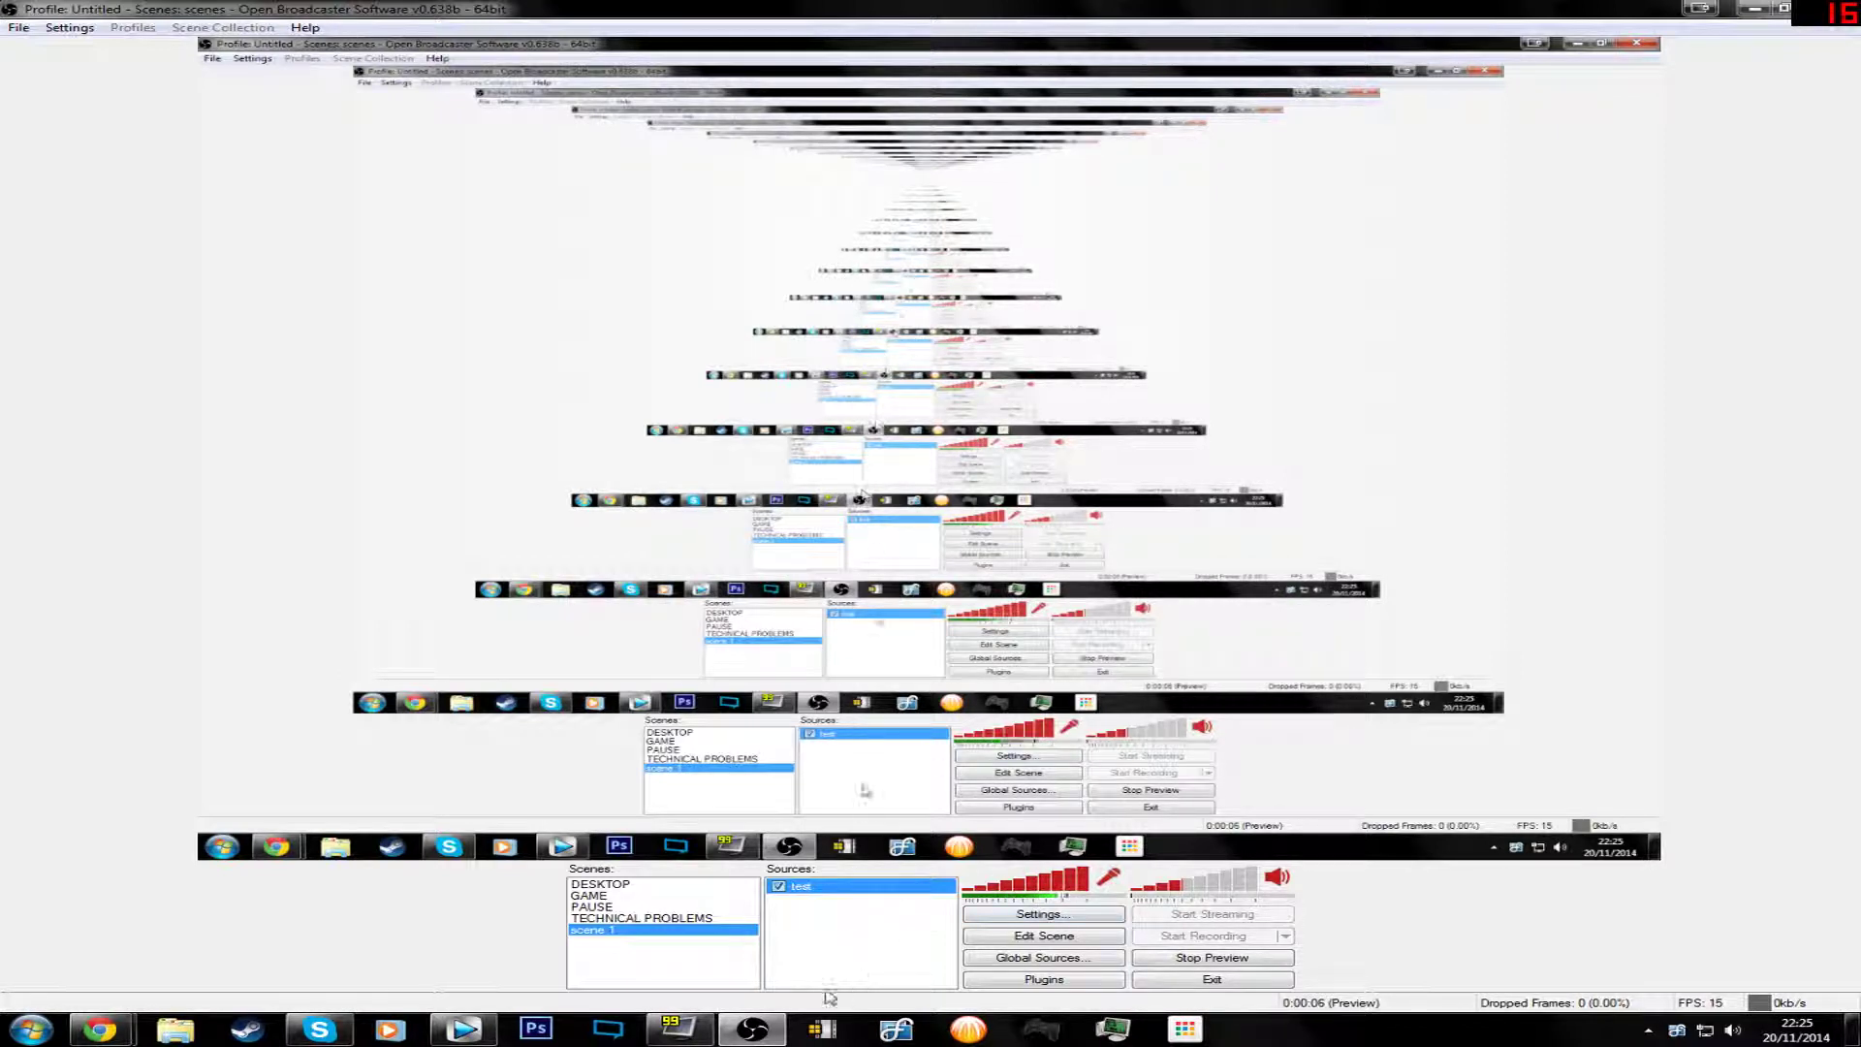
right_click(799, 920)
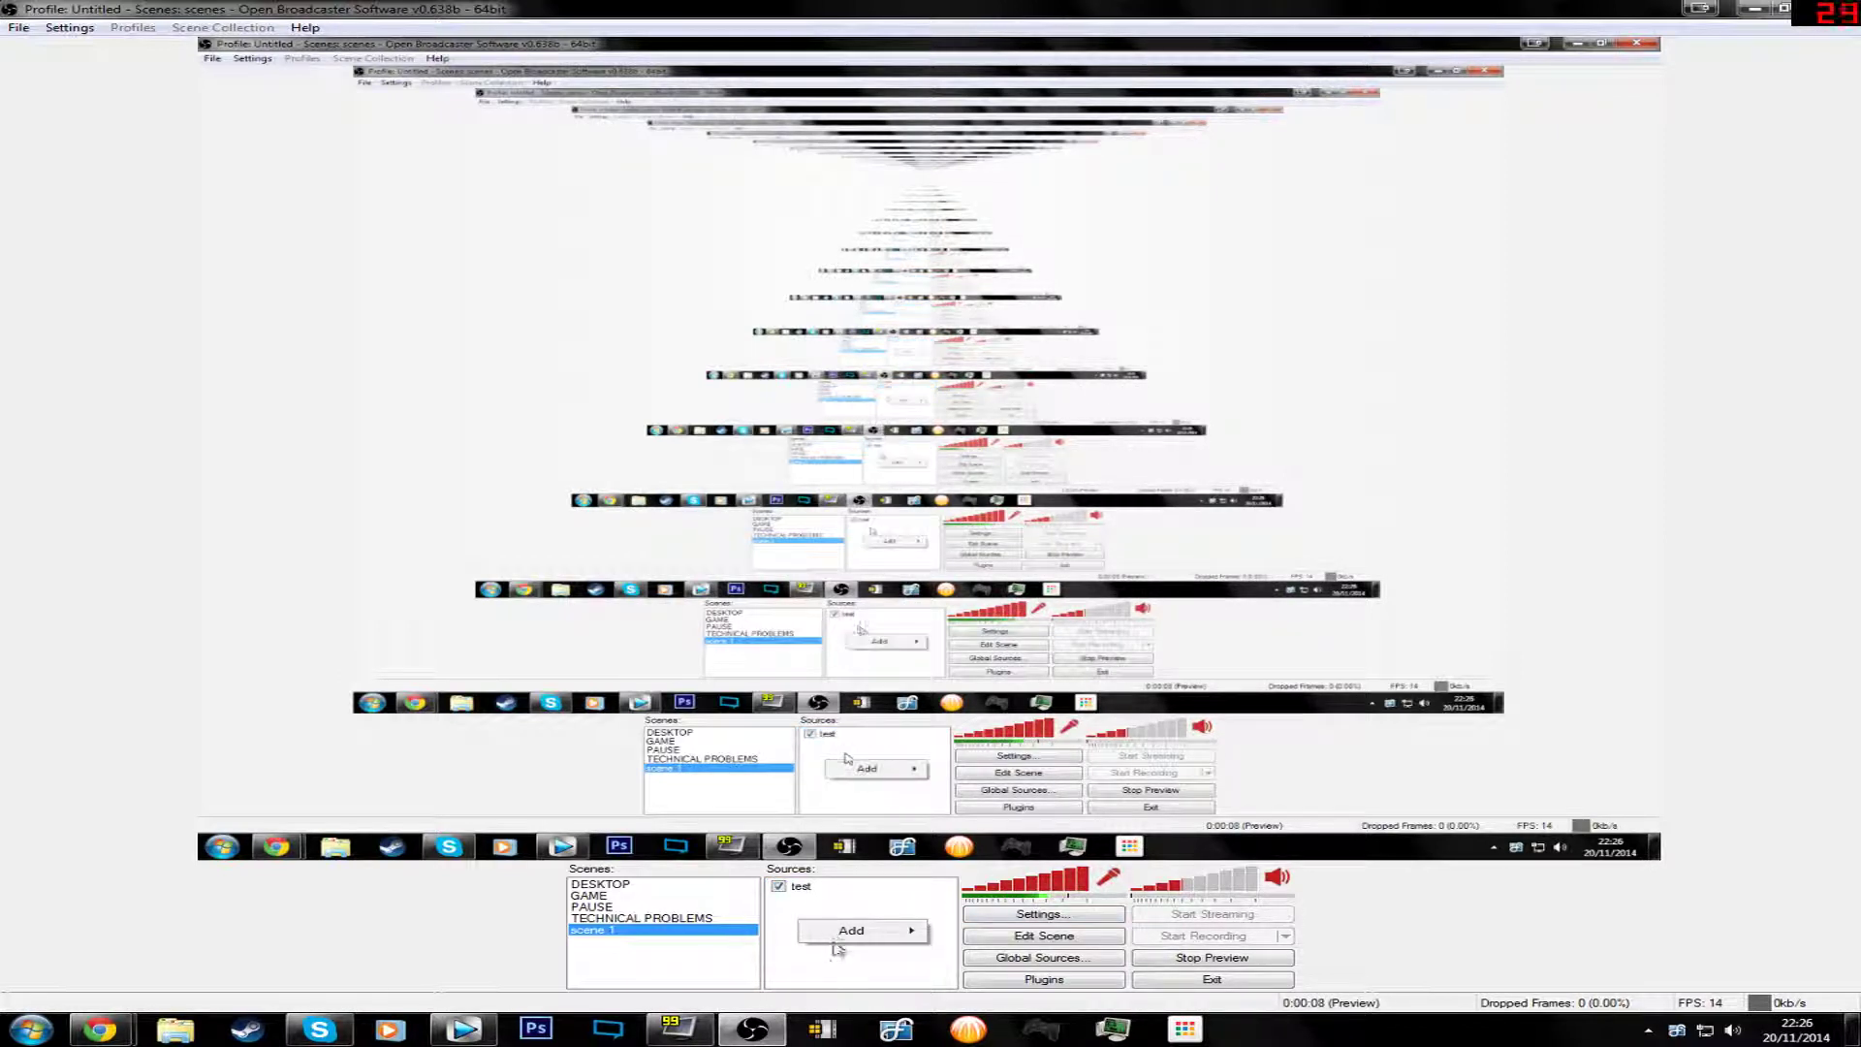
mouse_move(873, 930)
left_click(1052, 932)
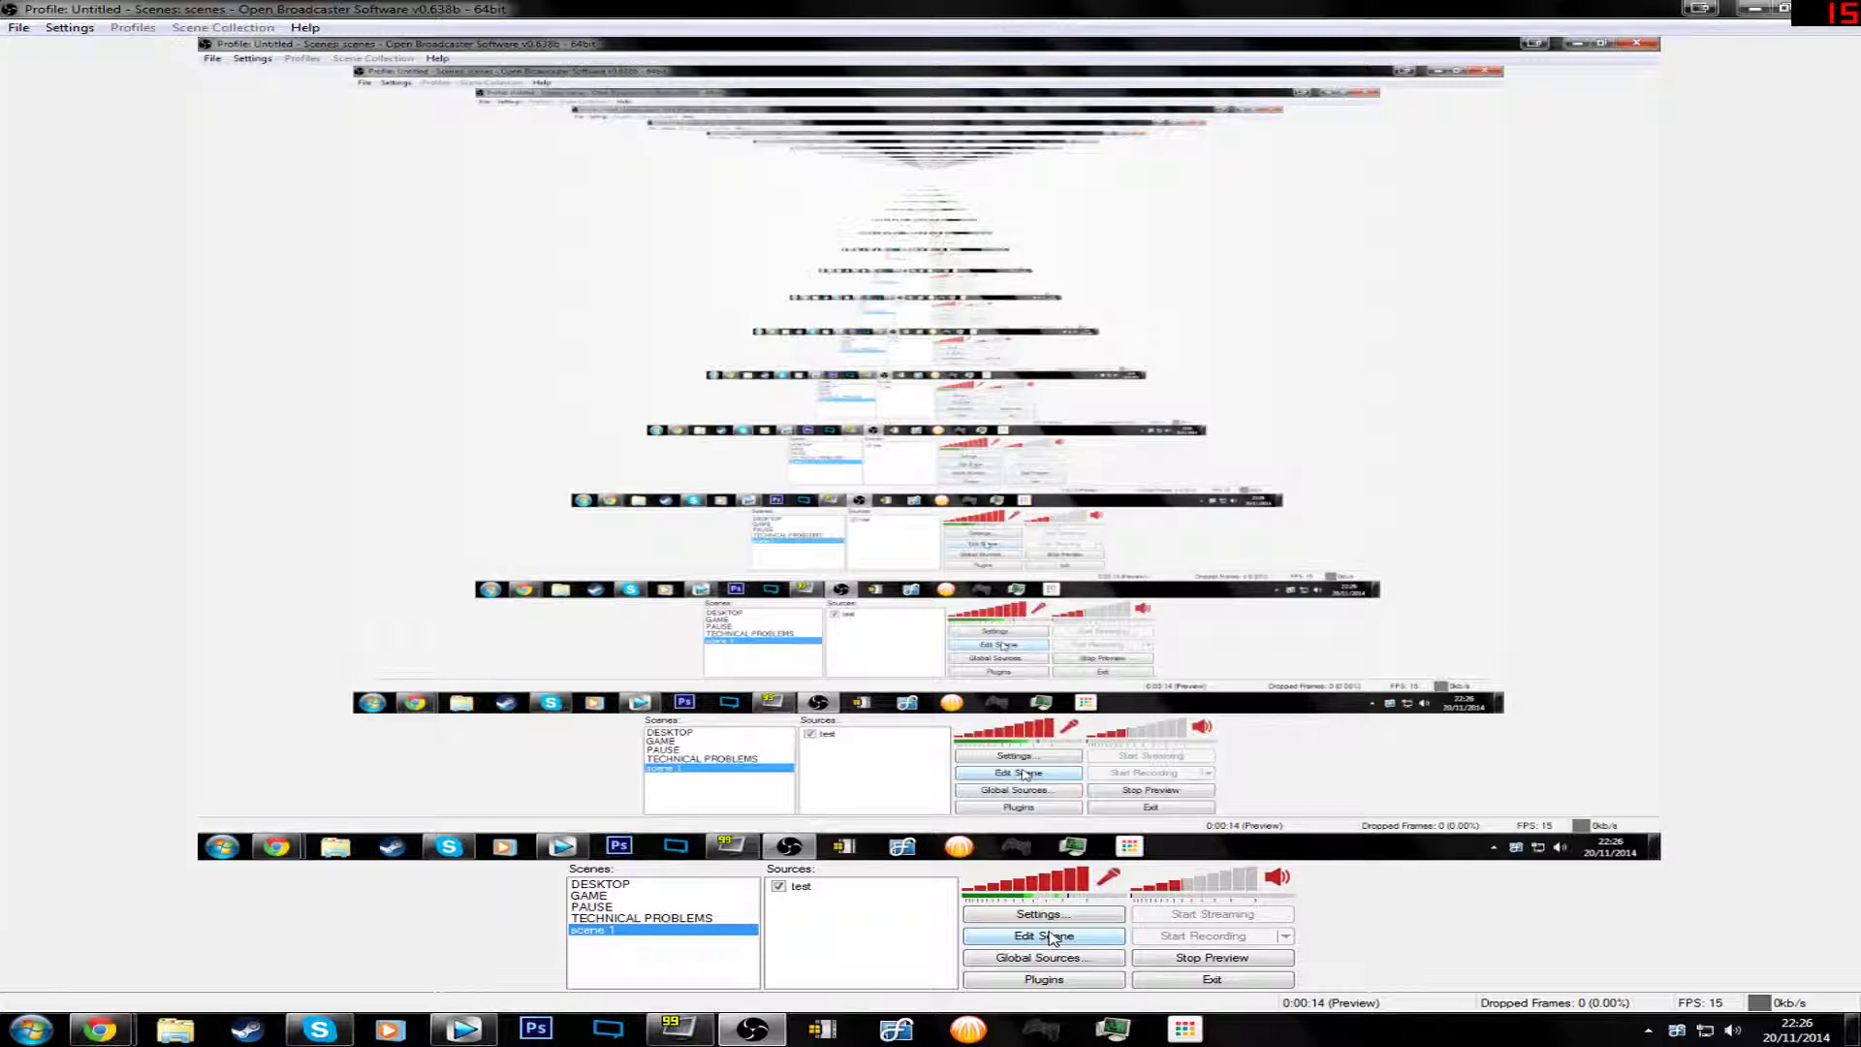
left_click(1209, 959)
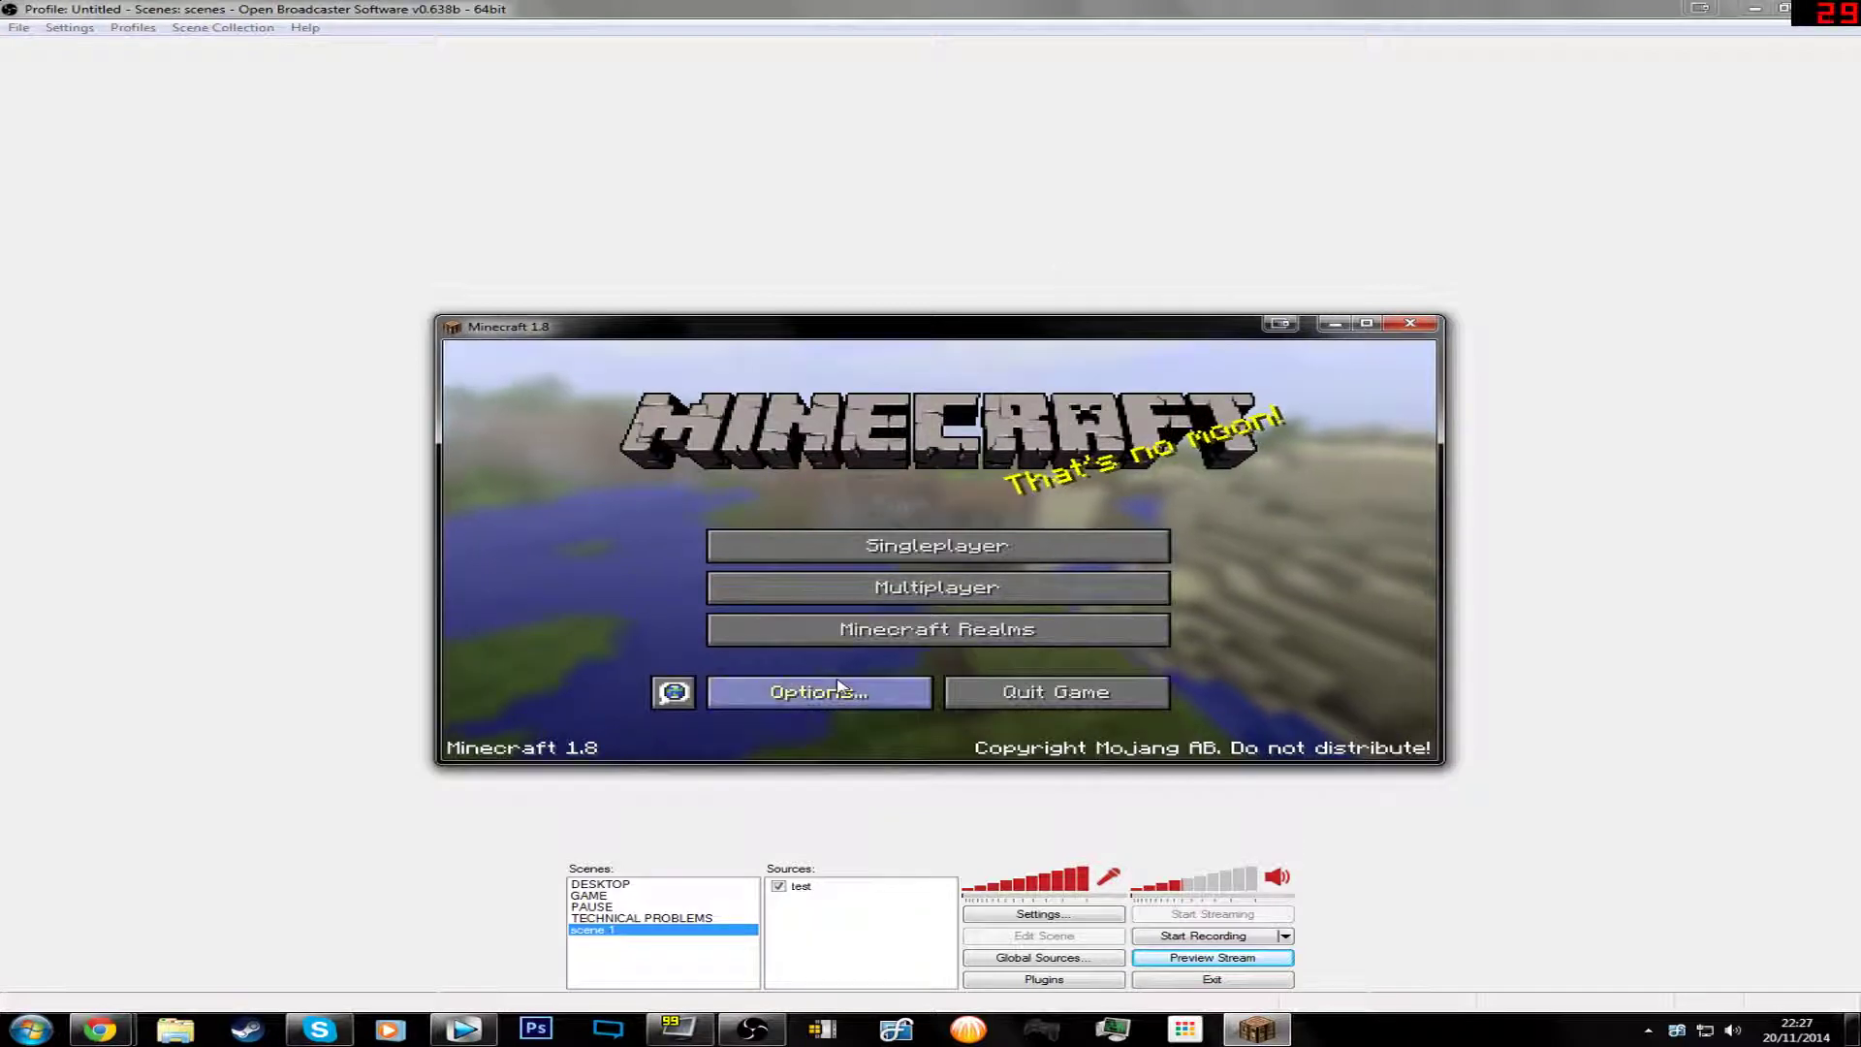
Step: In Minecraft, turn the master volume off in the Music & Sound Options and minimize the game window
left_click(790, 691)
left_click(752, 546)
left_click_drag(857, 421, 195, 415)
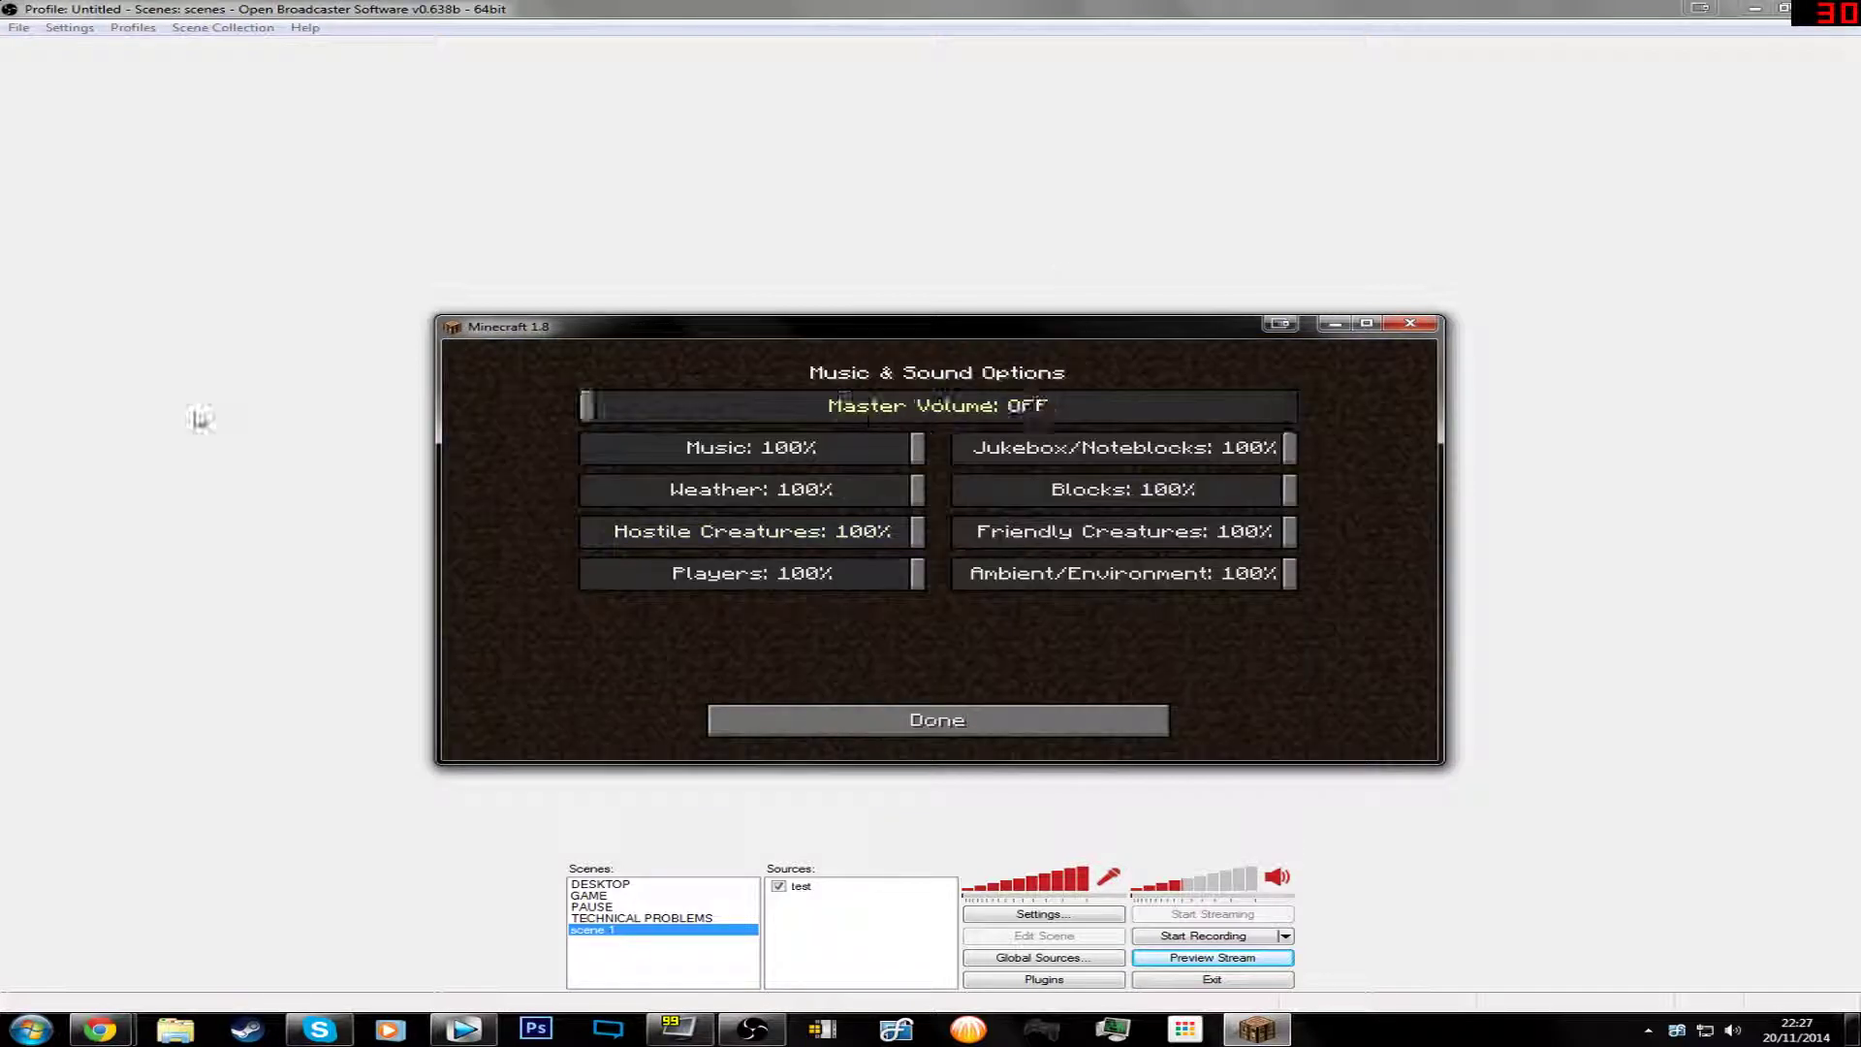
left_click(969, 719)
left_click(1014, 719)
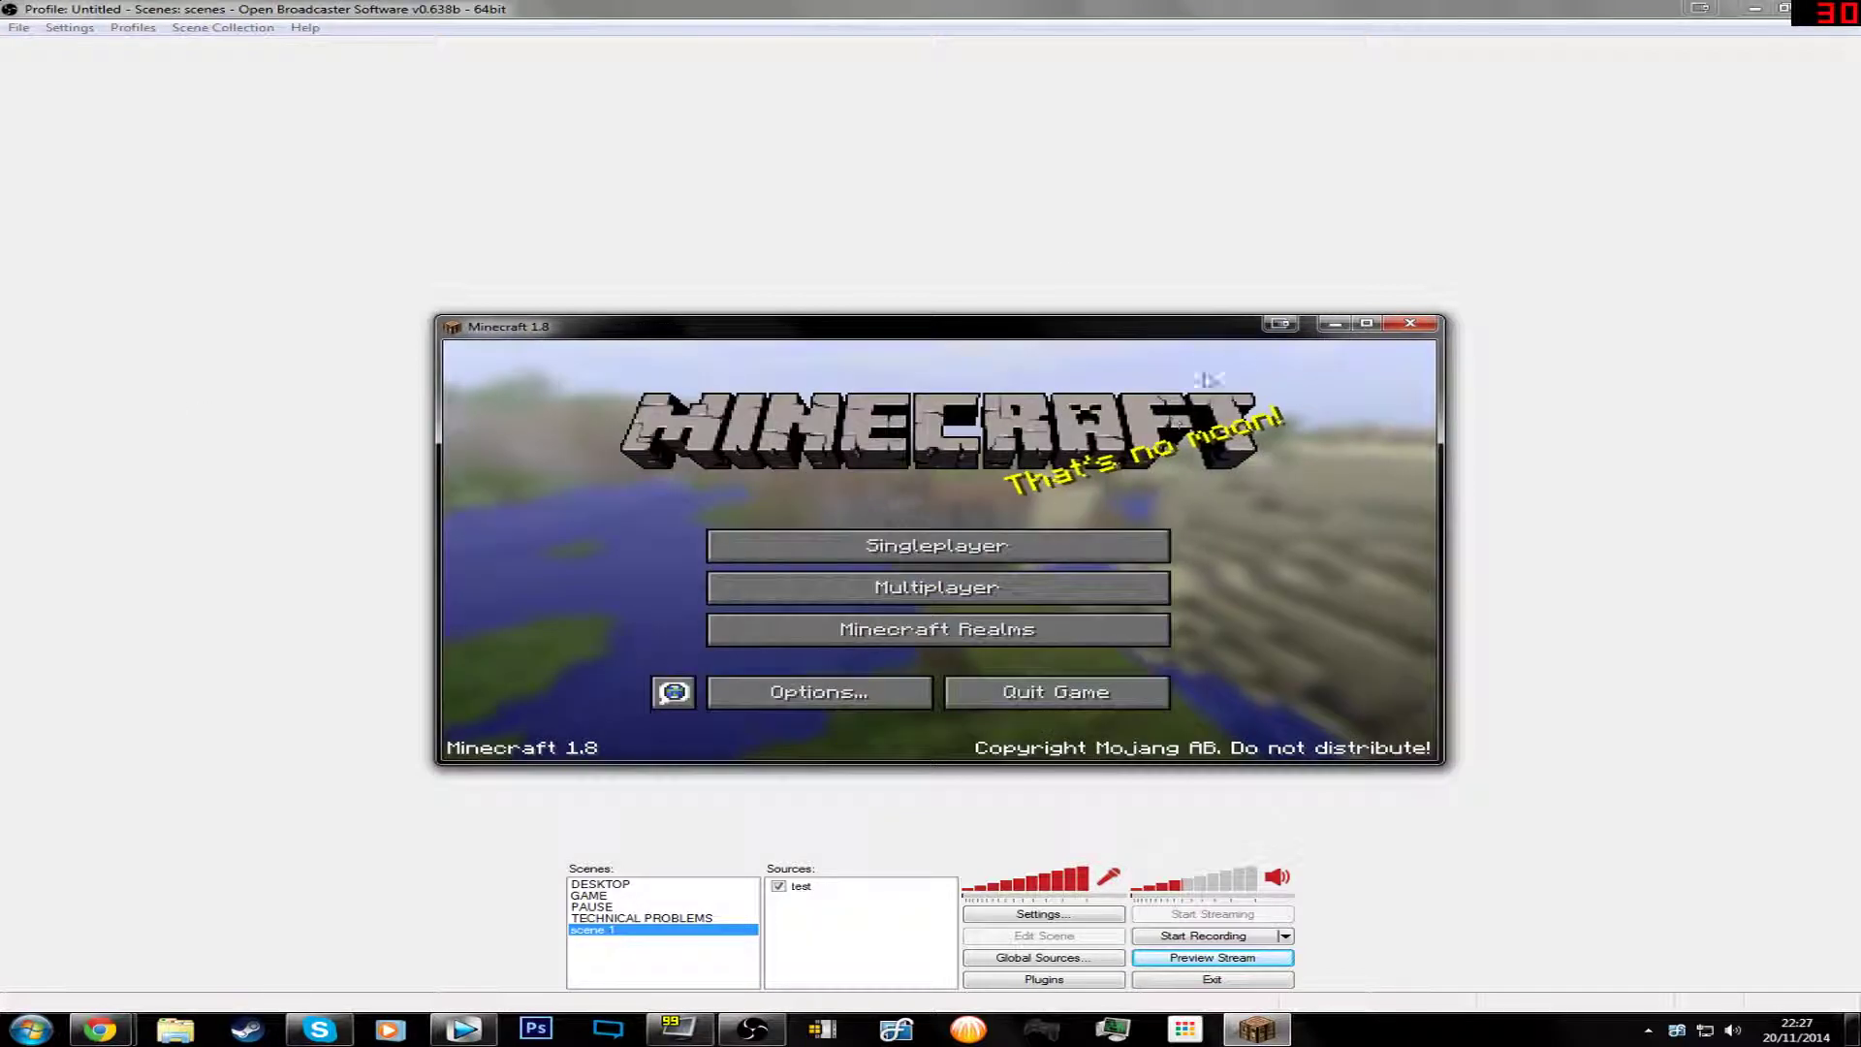
left_click(1346, 323)
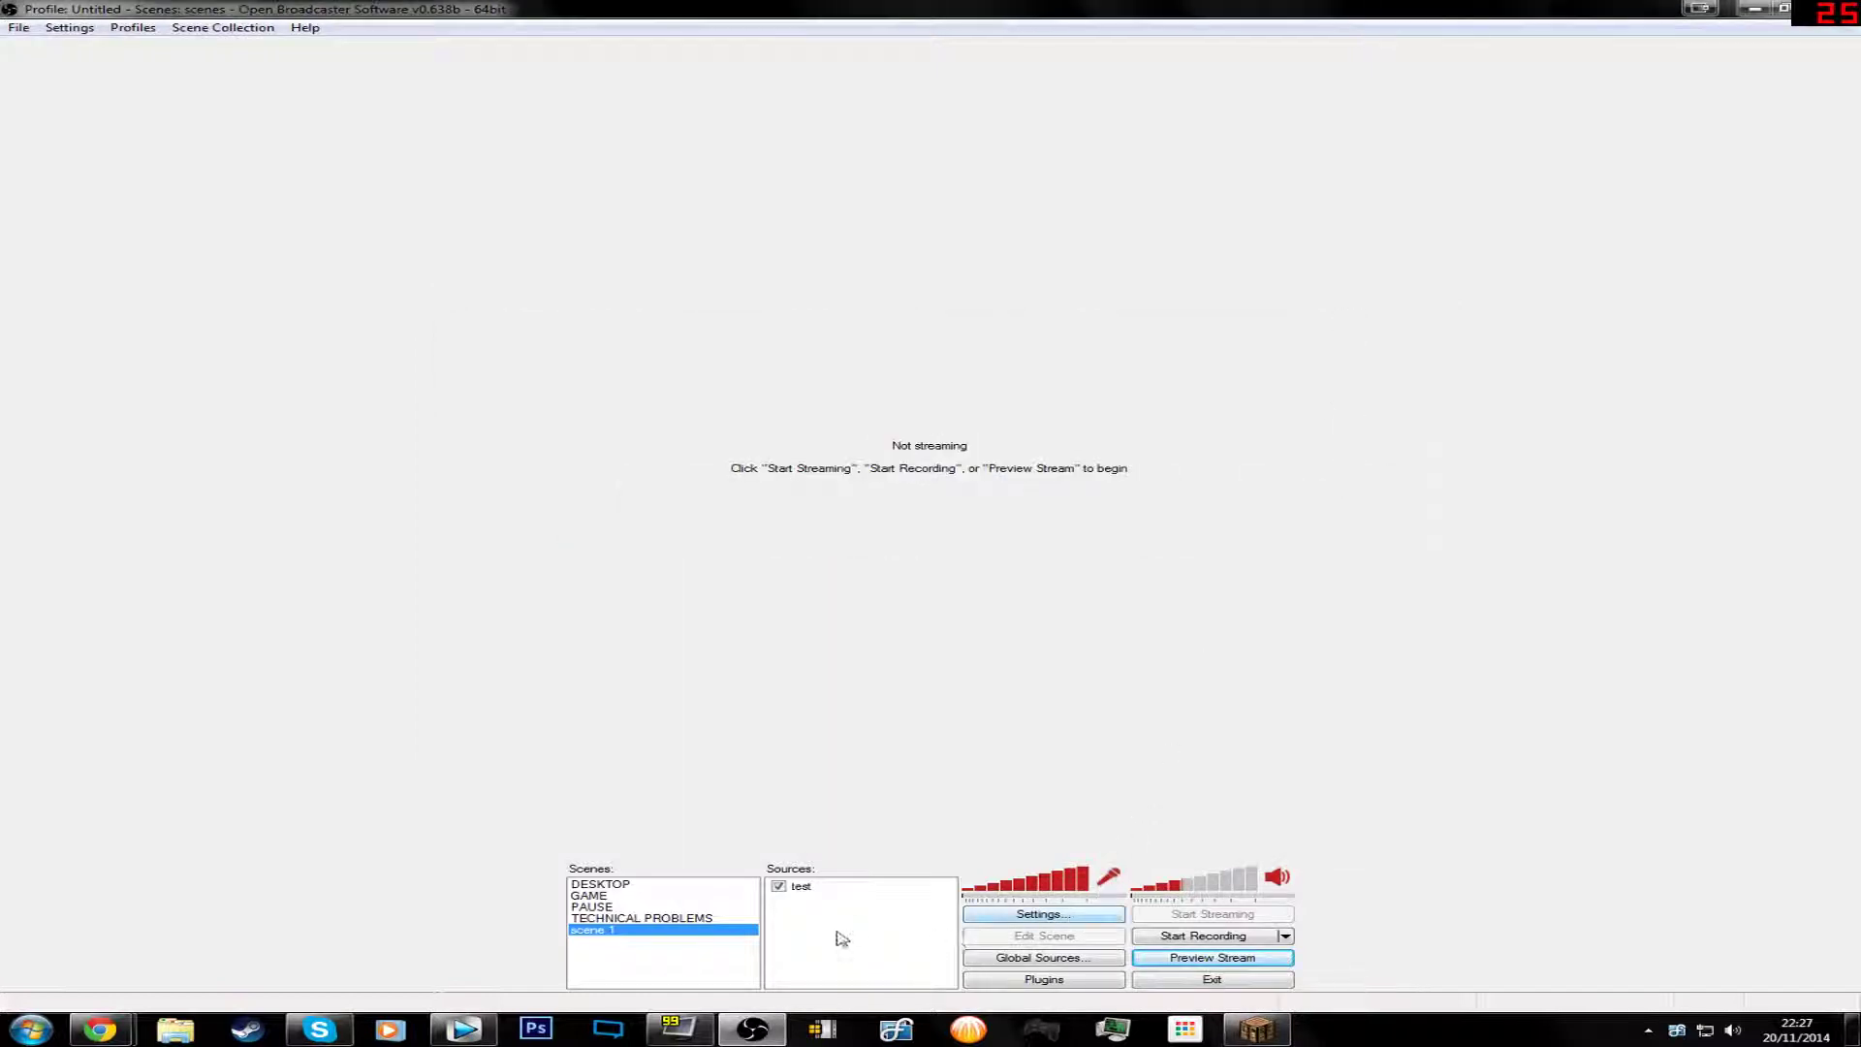
Step: Add a Game Capture source named MINERAFT to scene 1
right_click(835, 937)
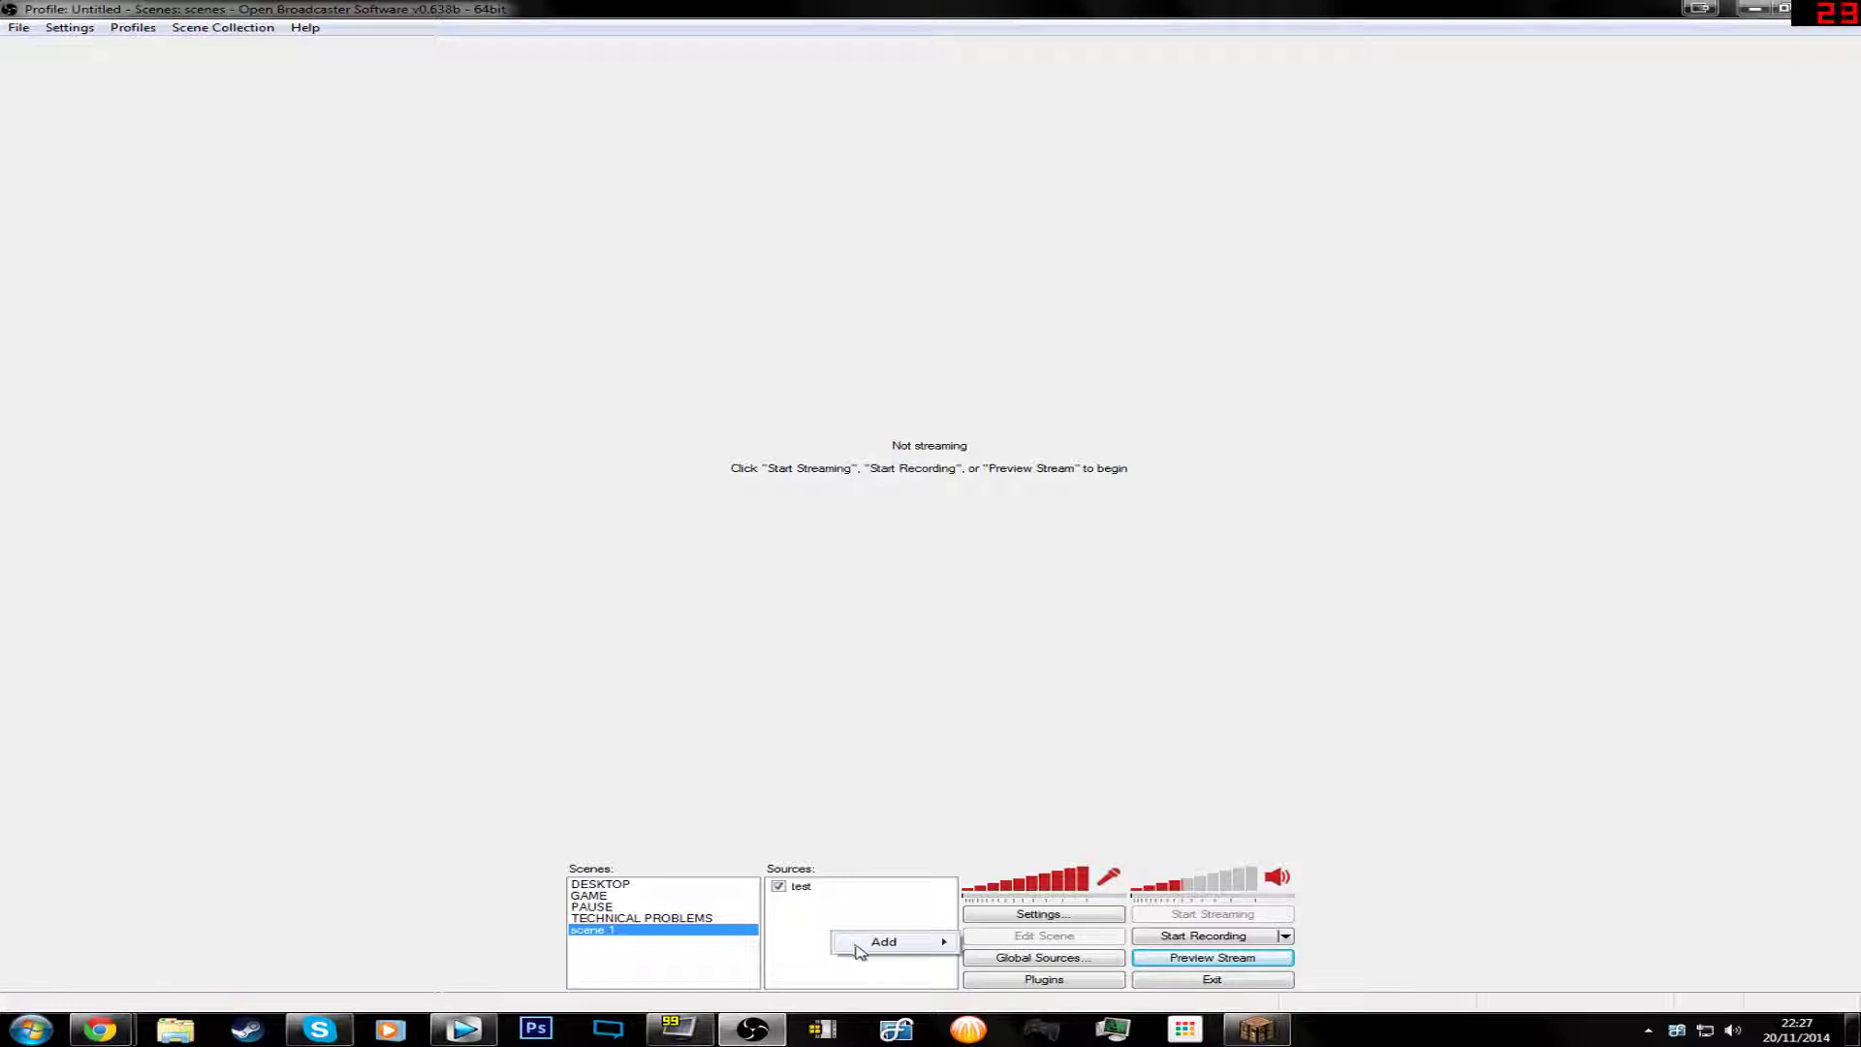
mouse_move(886, 947)
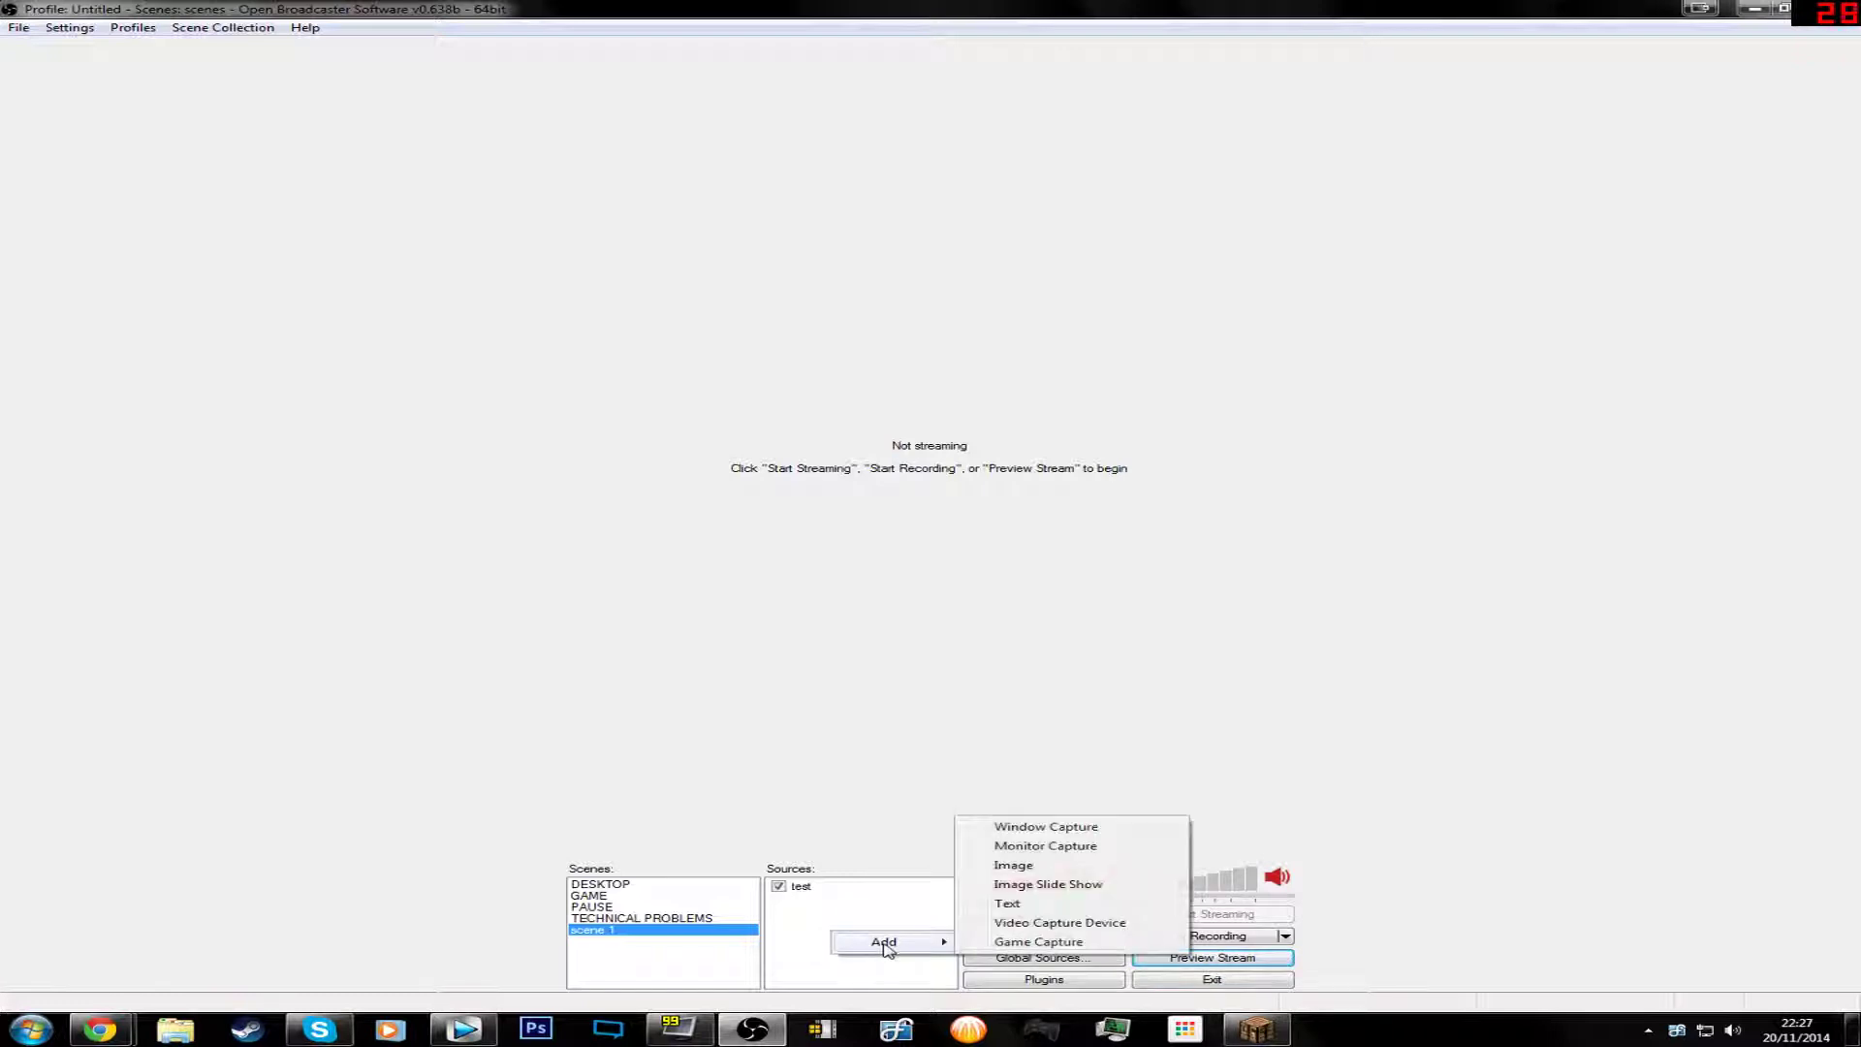
right_click(825, 921)
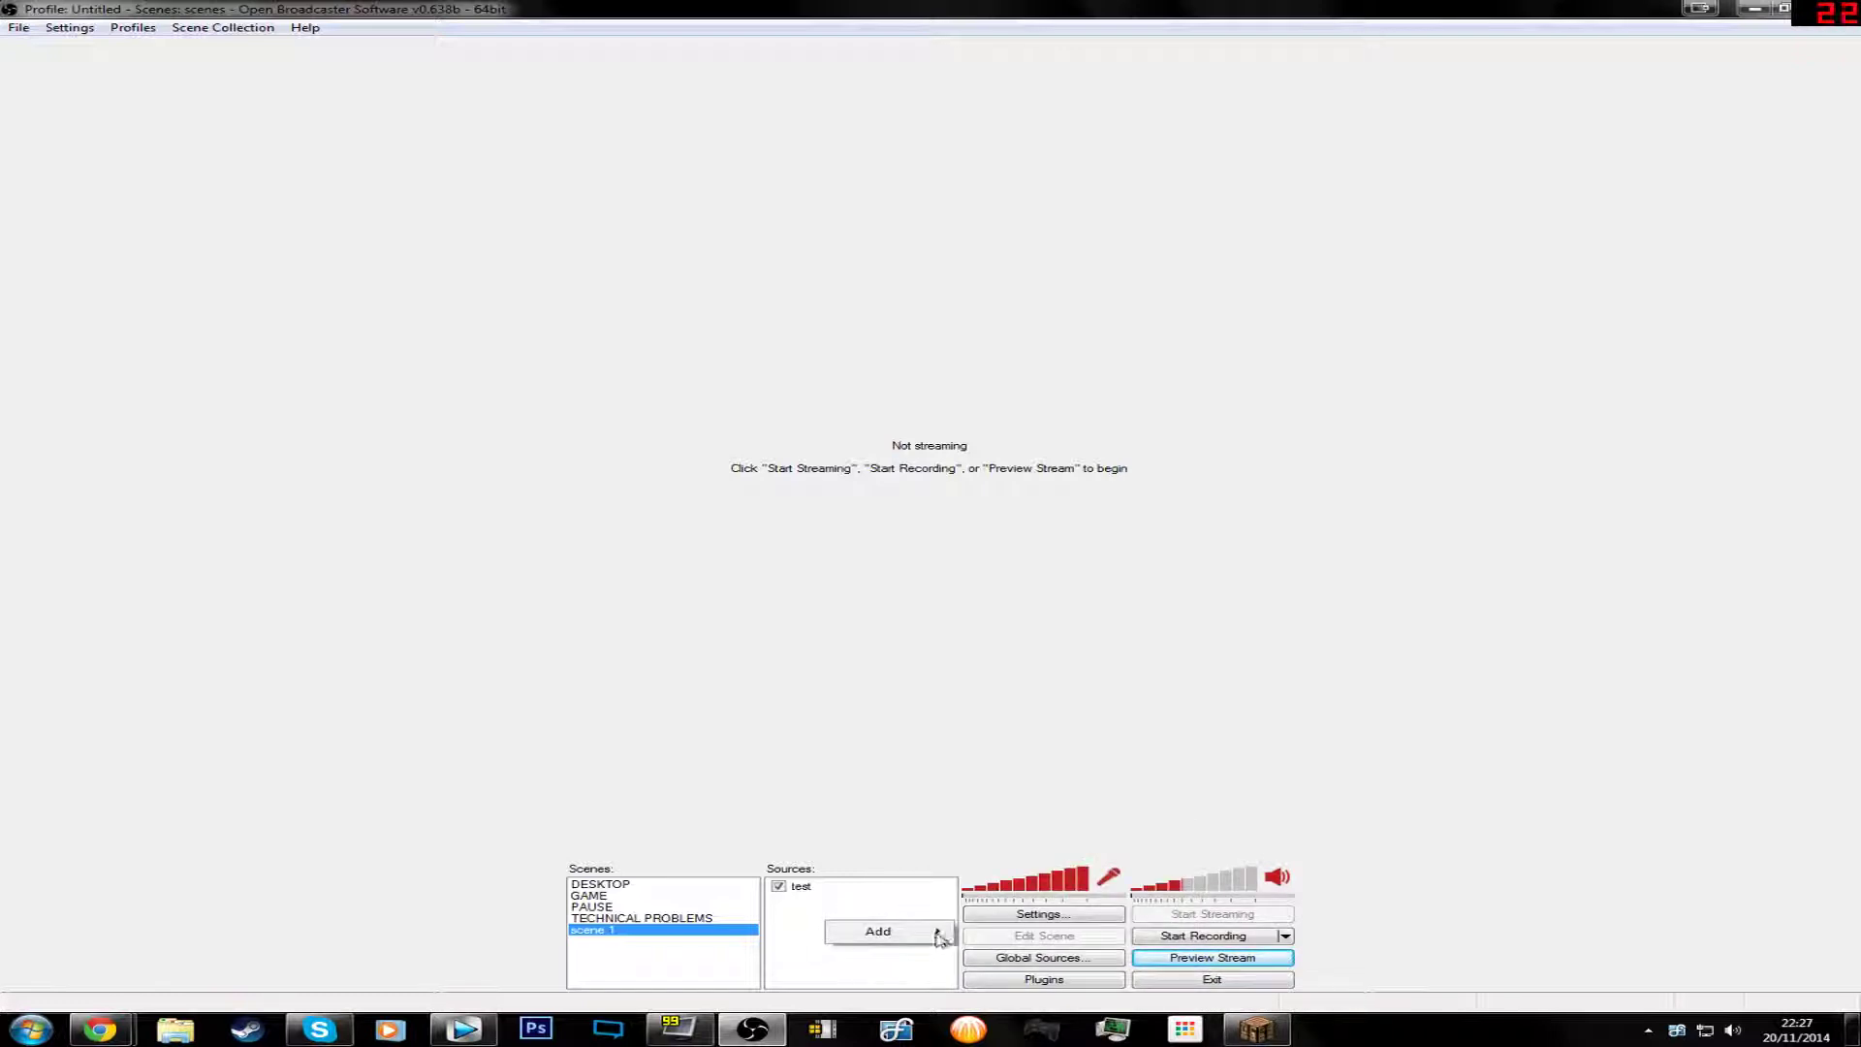
mouse_move(938, 936)
left_click(1019, 932)
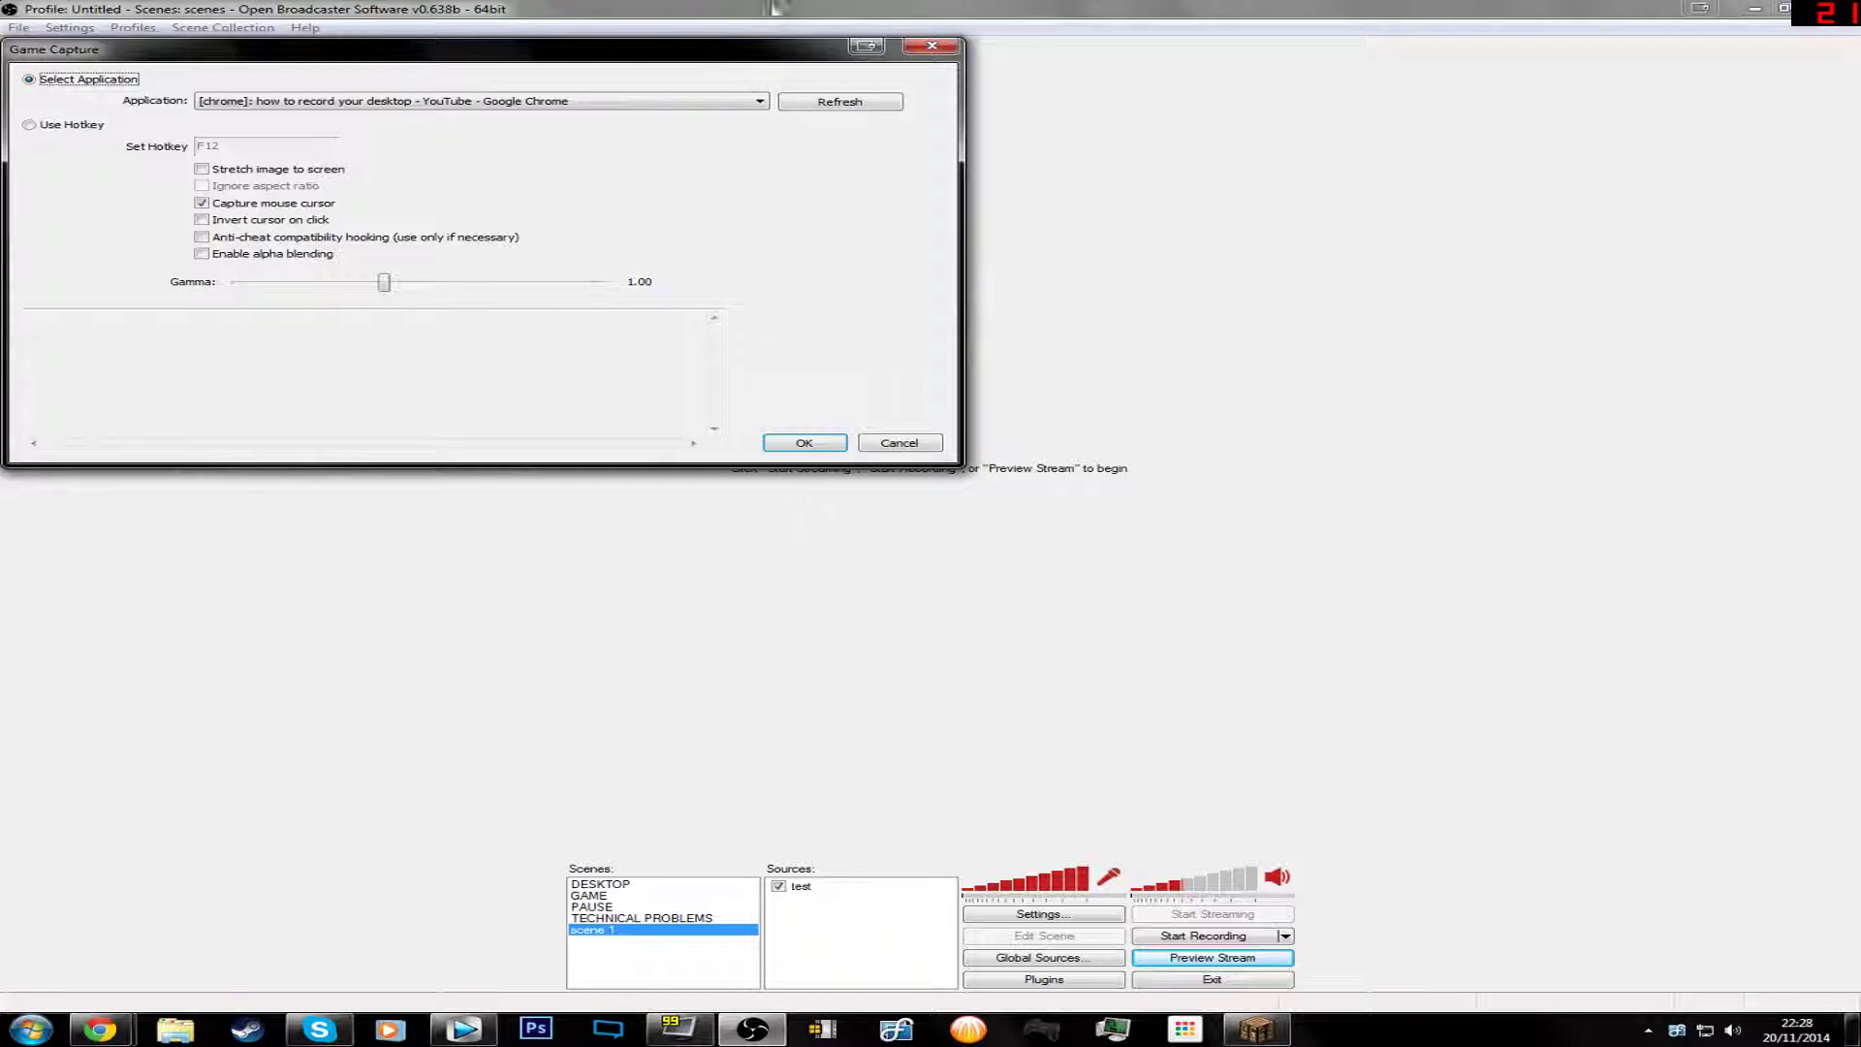
Step: Refresh the list of capturable applications and choose [javaw]: Minecraft 1.8 for the game capture
left_click(588, 105)
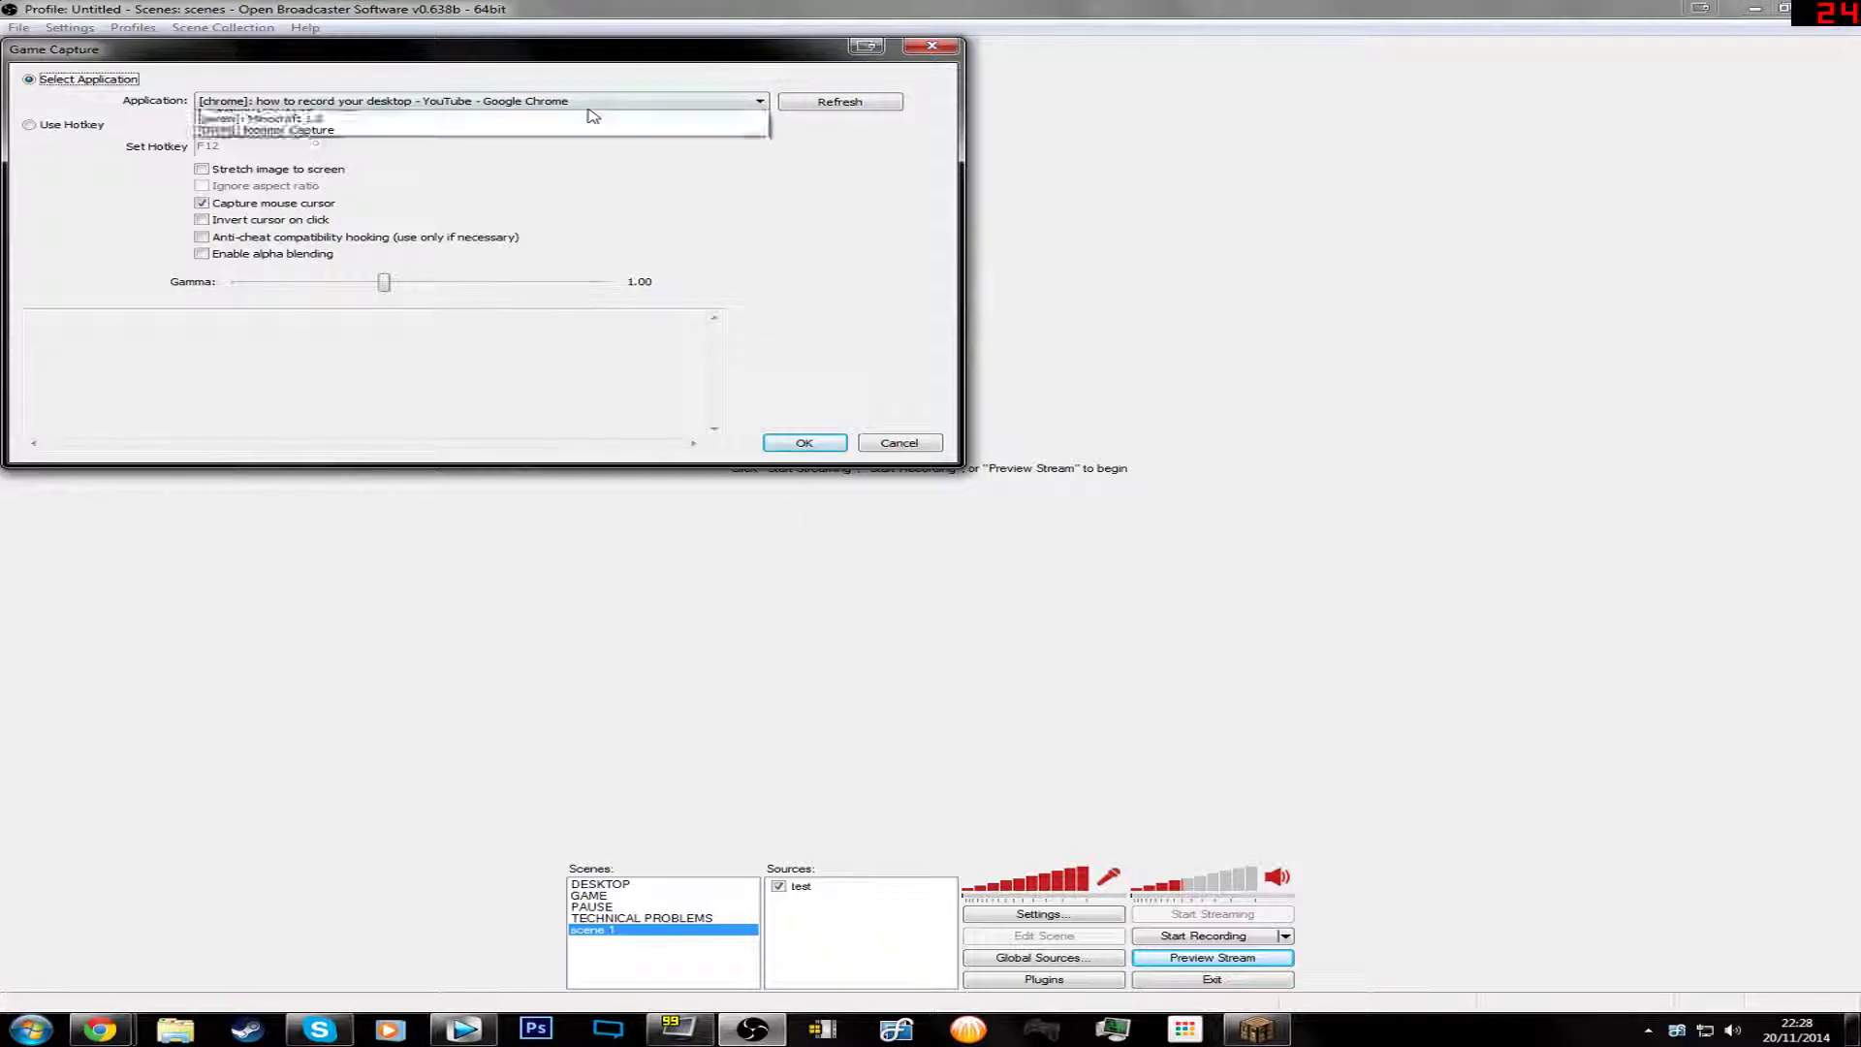
left_click(830, 107)
left_click(484, 101)
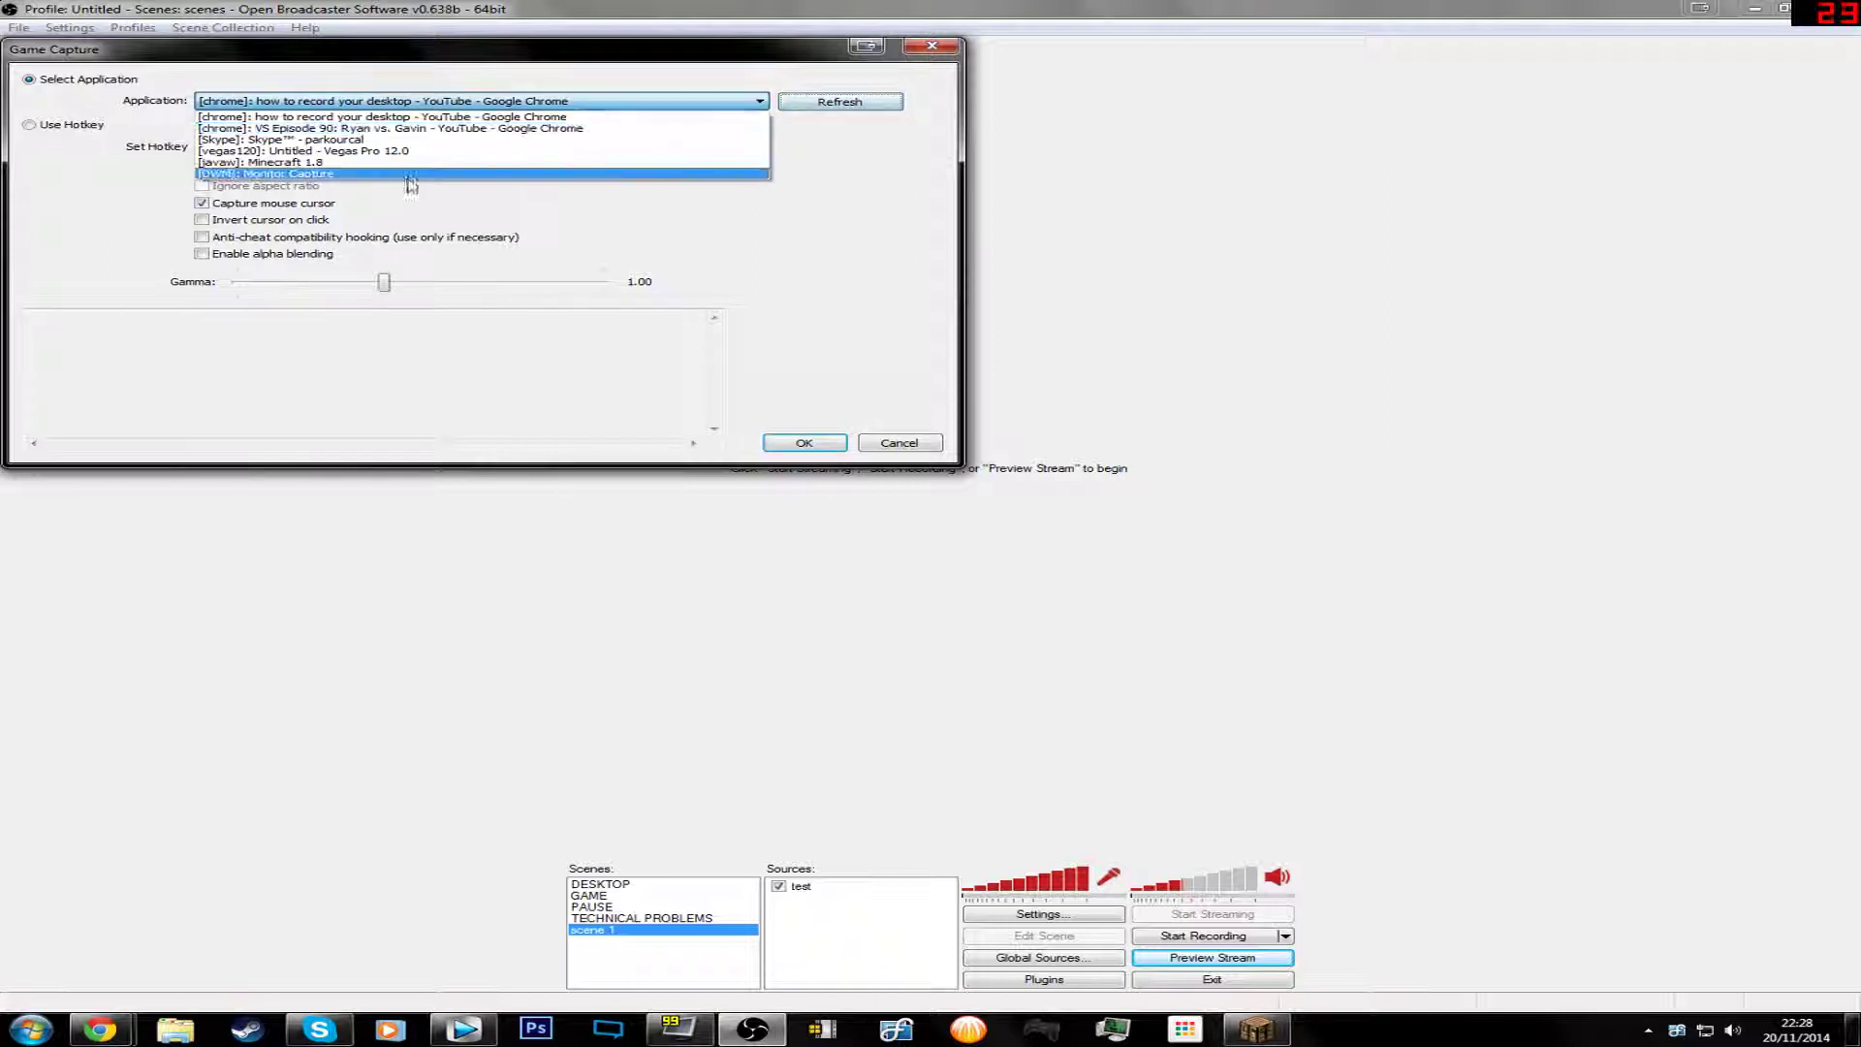
left_click(402, 162)
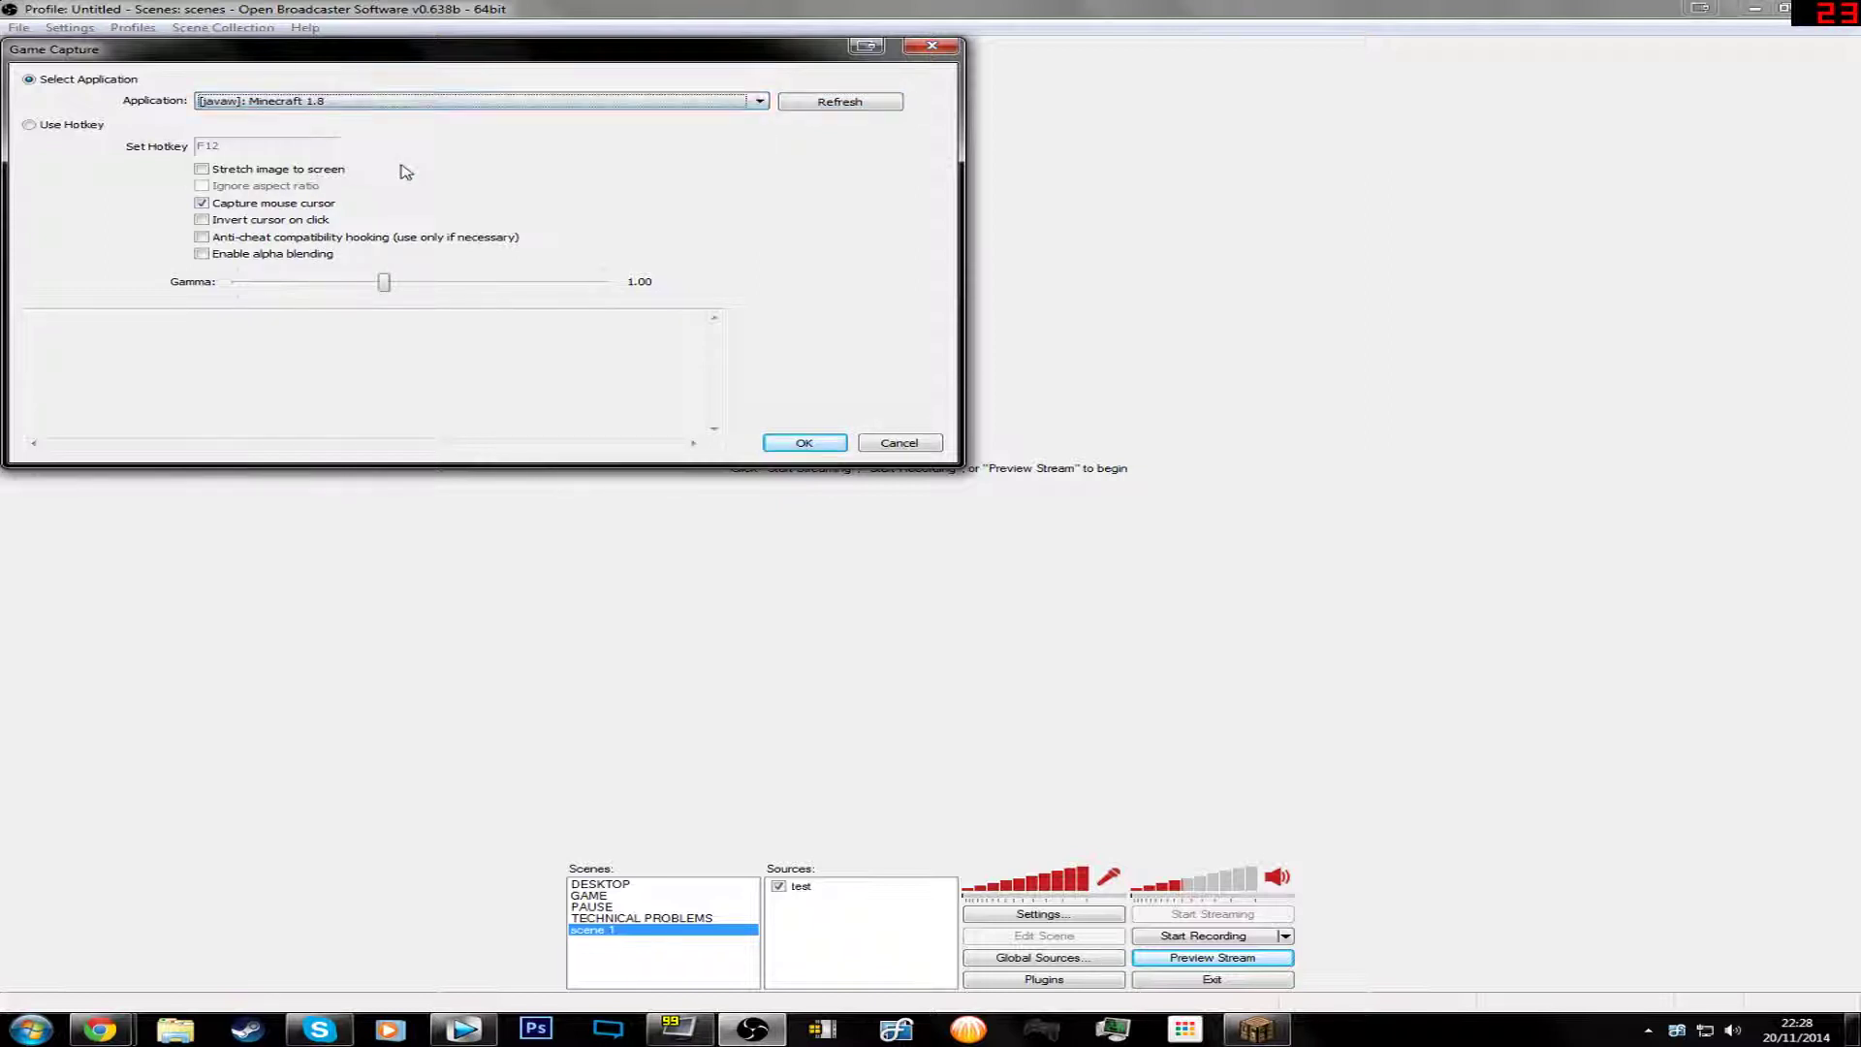
Step: Enable stretch image to screen and ignore aspect ratio, set gamma to 1.15, disable mouse cursor capture, and confirm the game capture
left_click(202, 170)
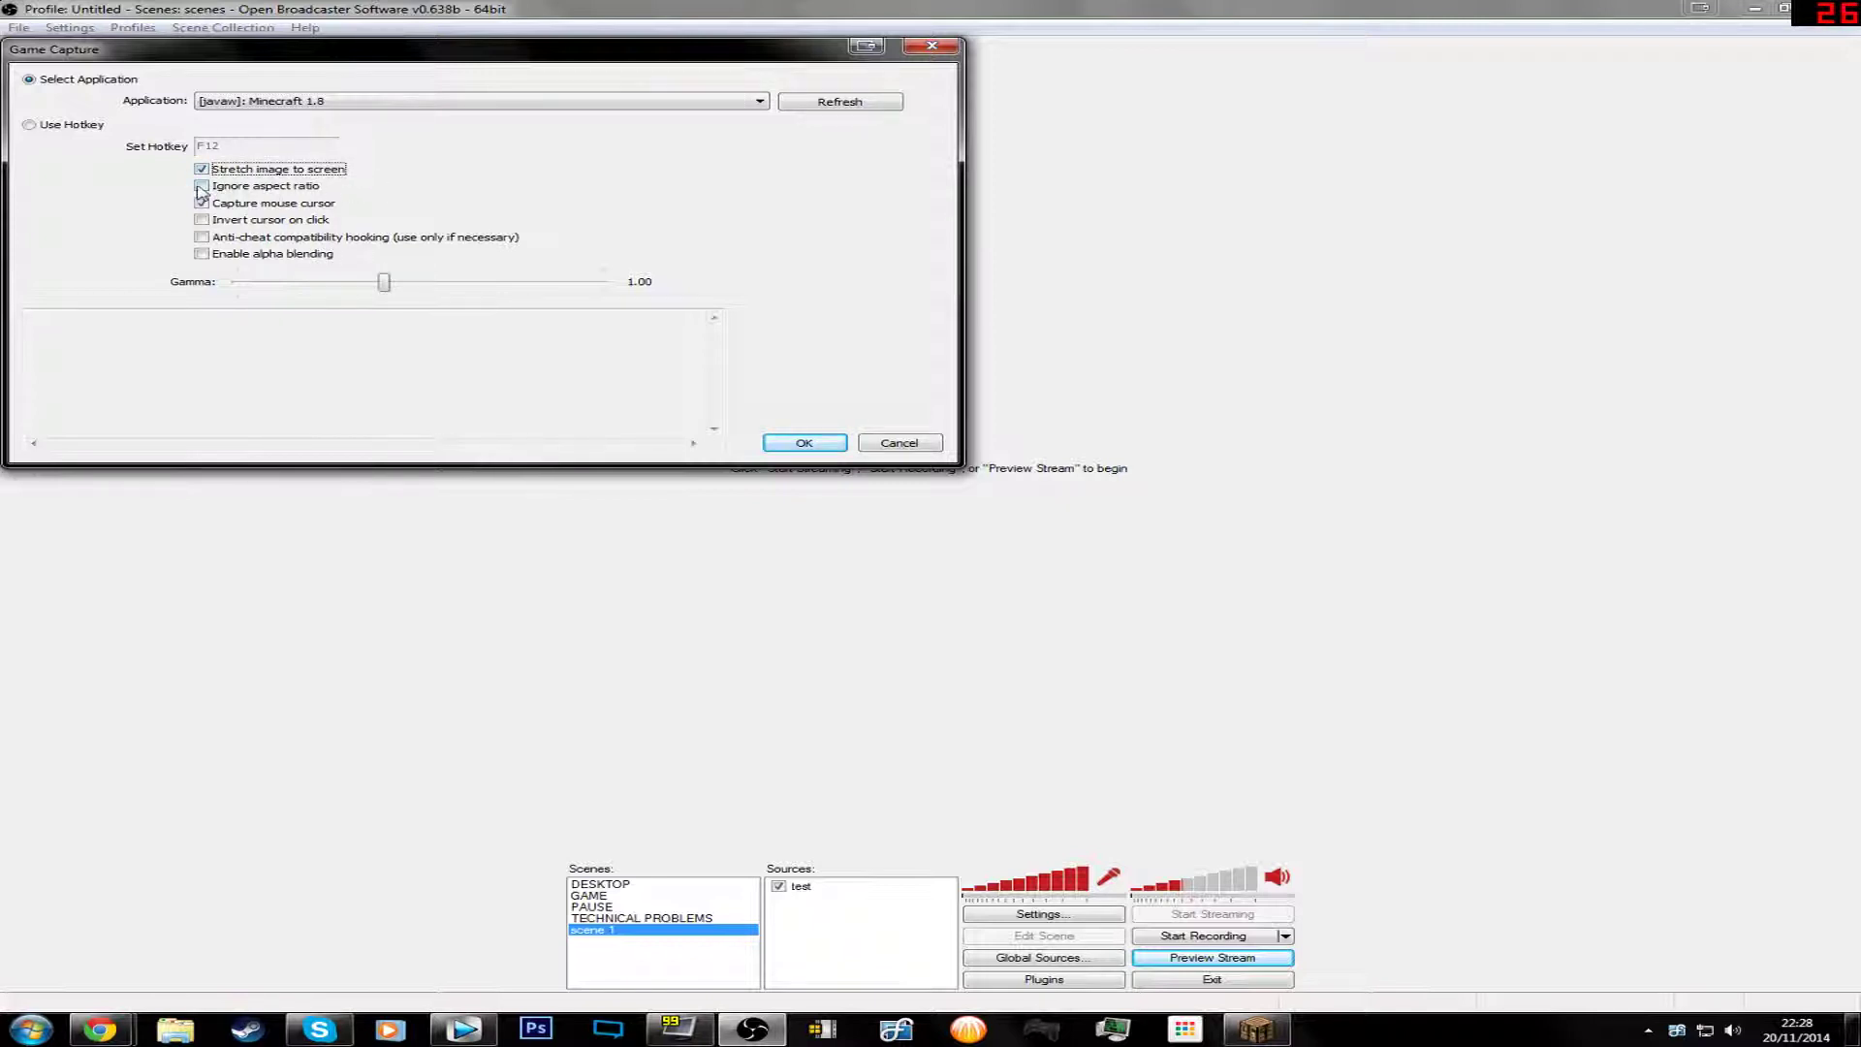
left_click(203, 187)
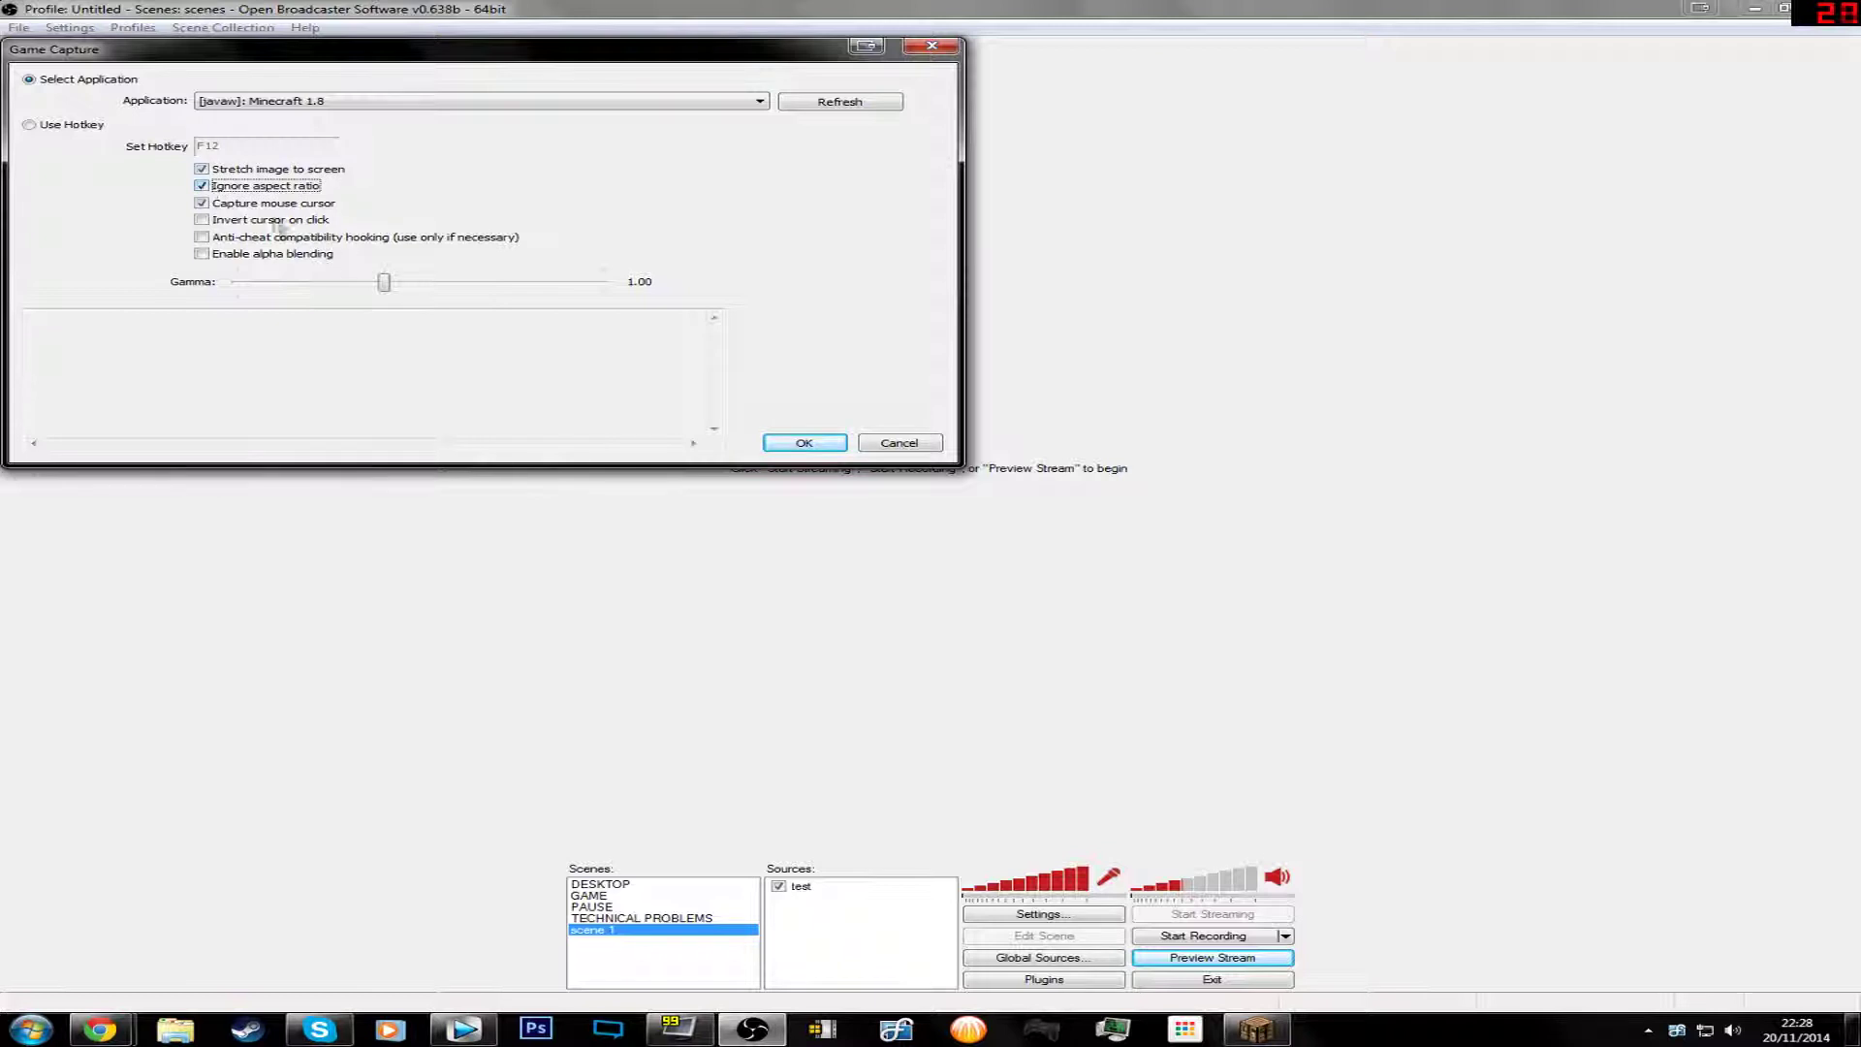
left_click(374, 291)
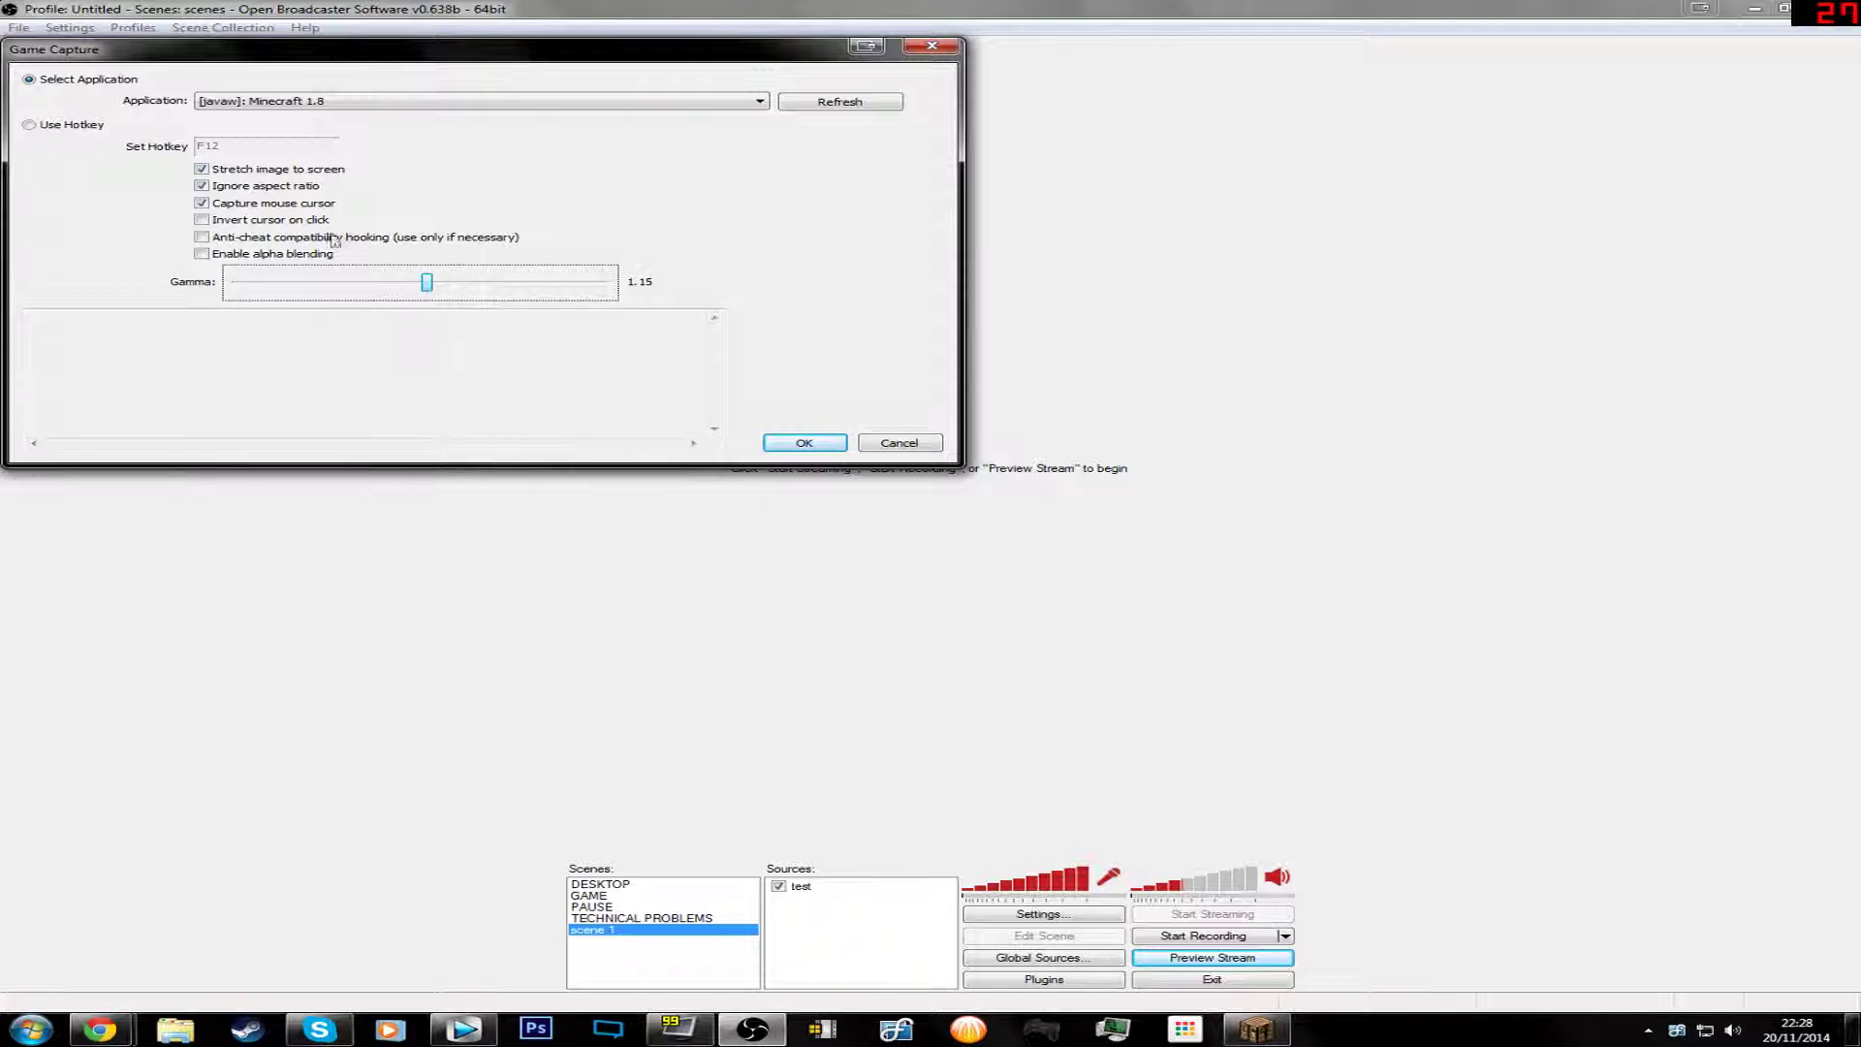
left_click(201, 203)
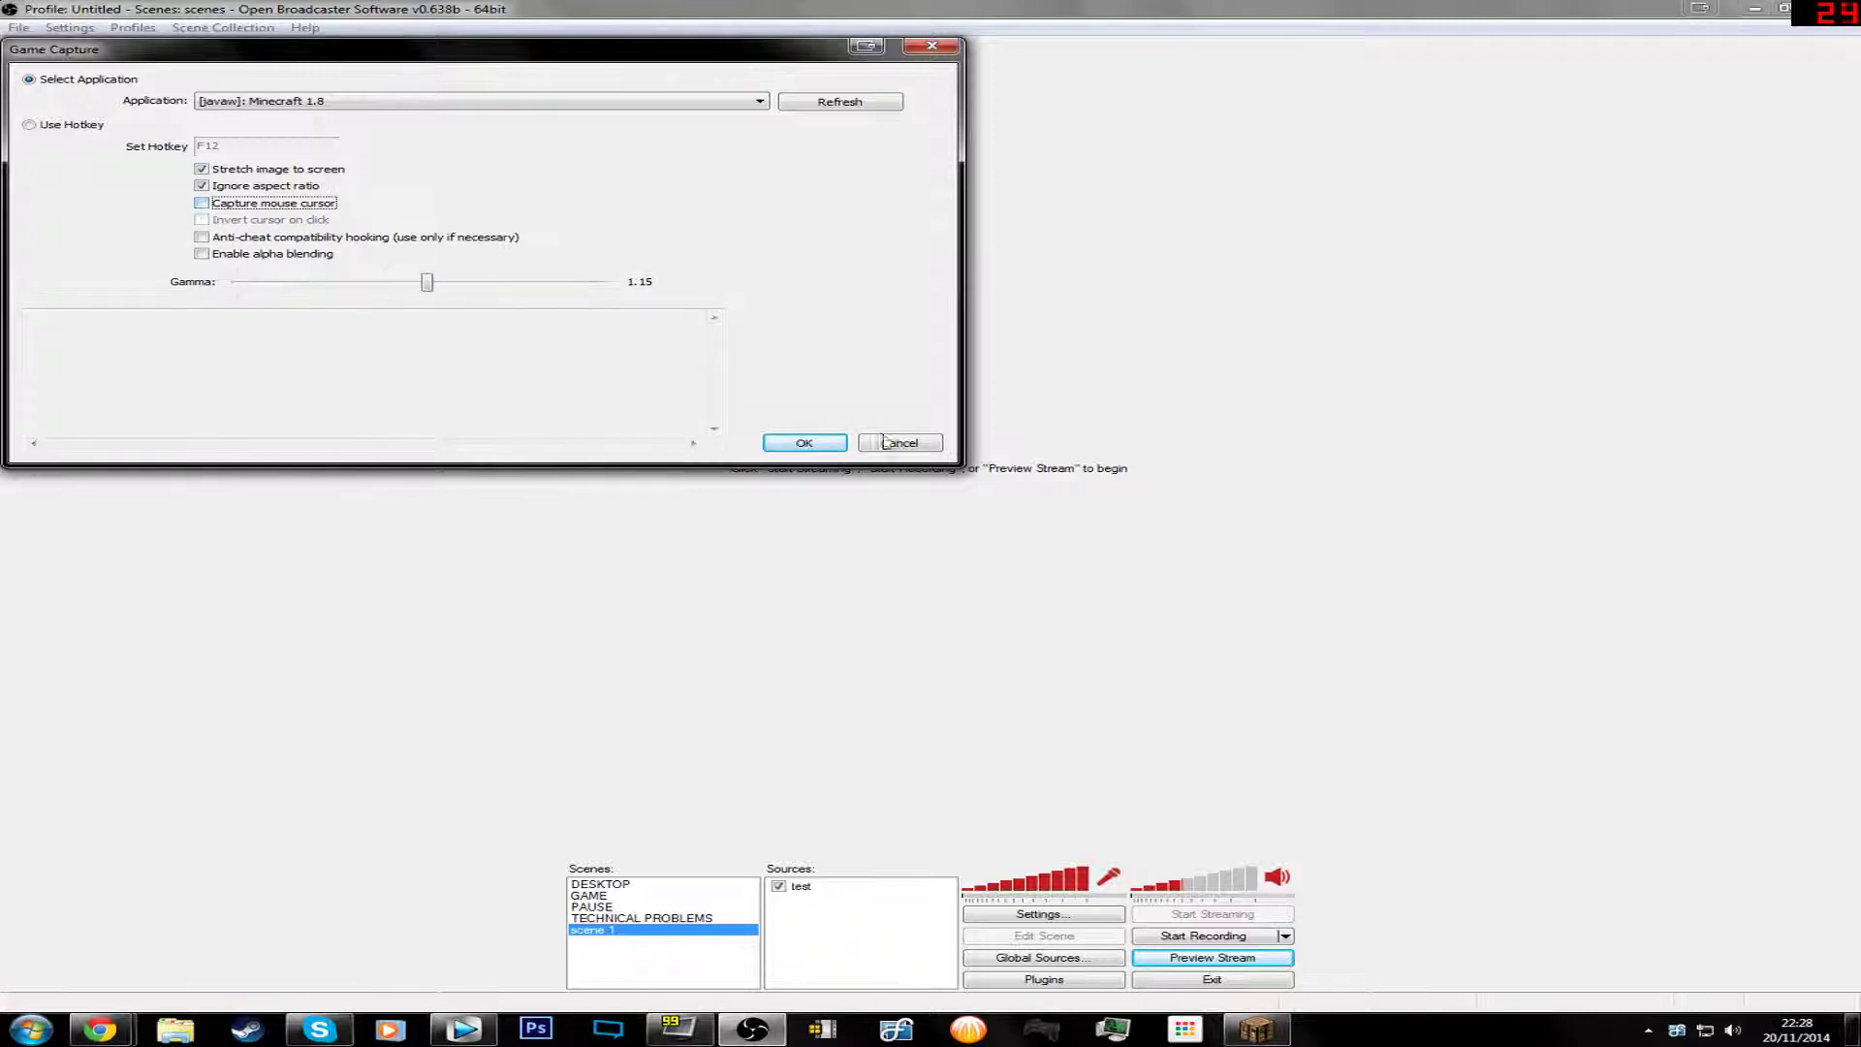
left_click(804, 446)
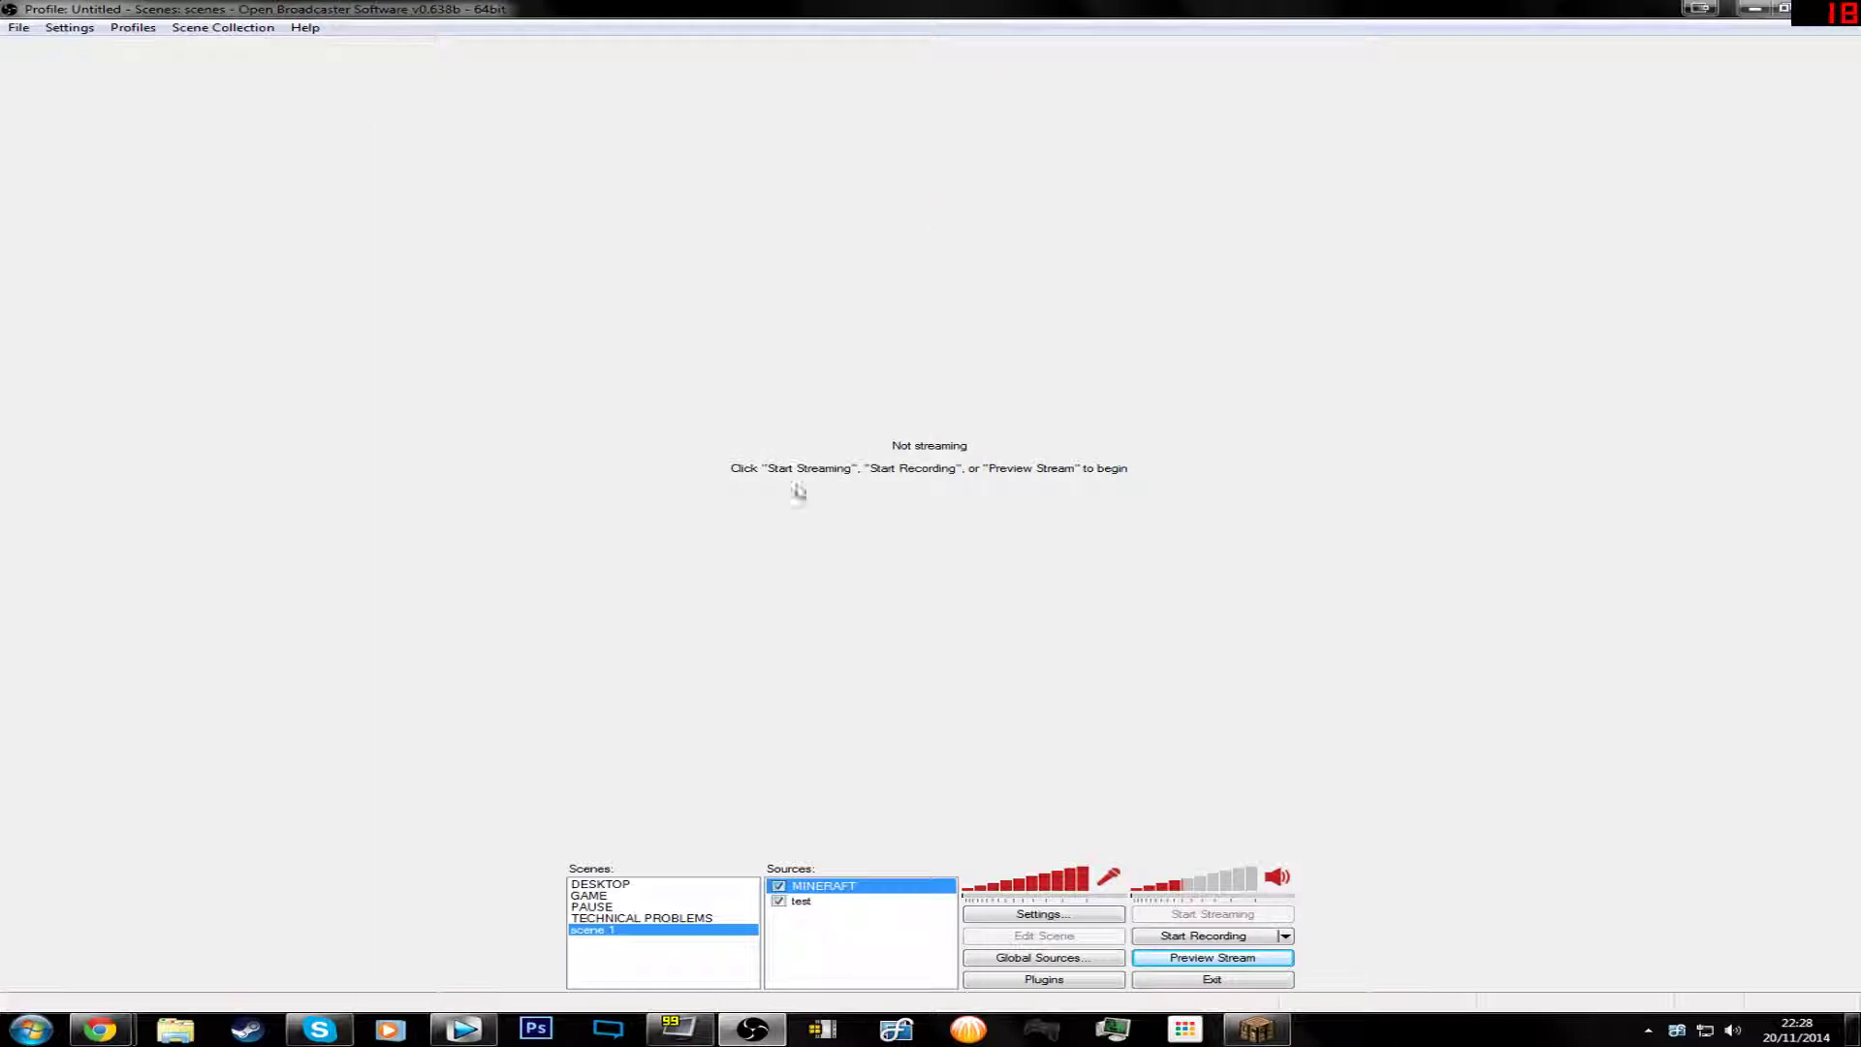
Step: Preview scene 1 with the test source disabled, and shift the MINERAFT capture slightly downward in scene editing mode
left_click(1167, 960)
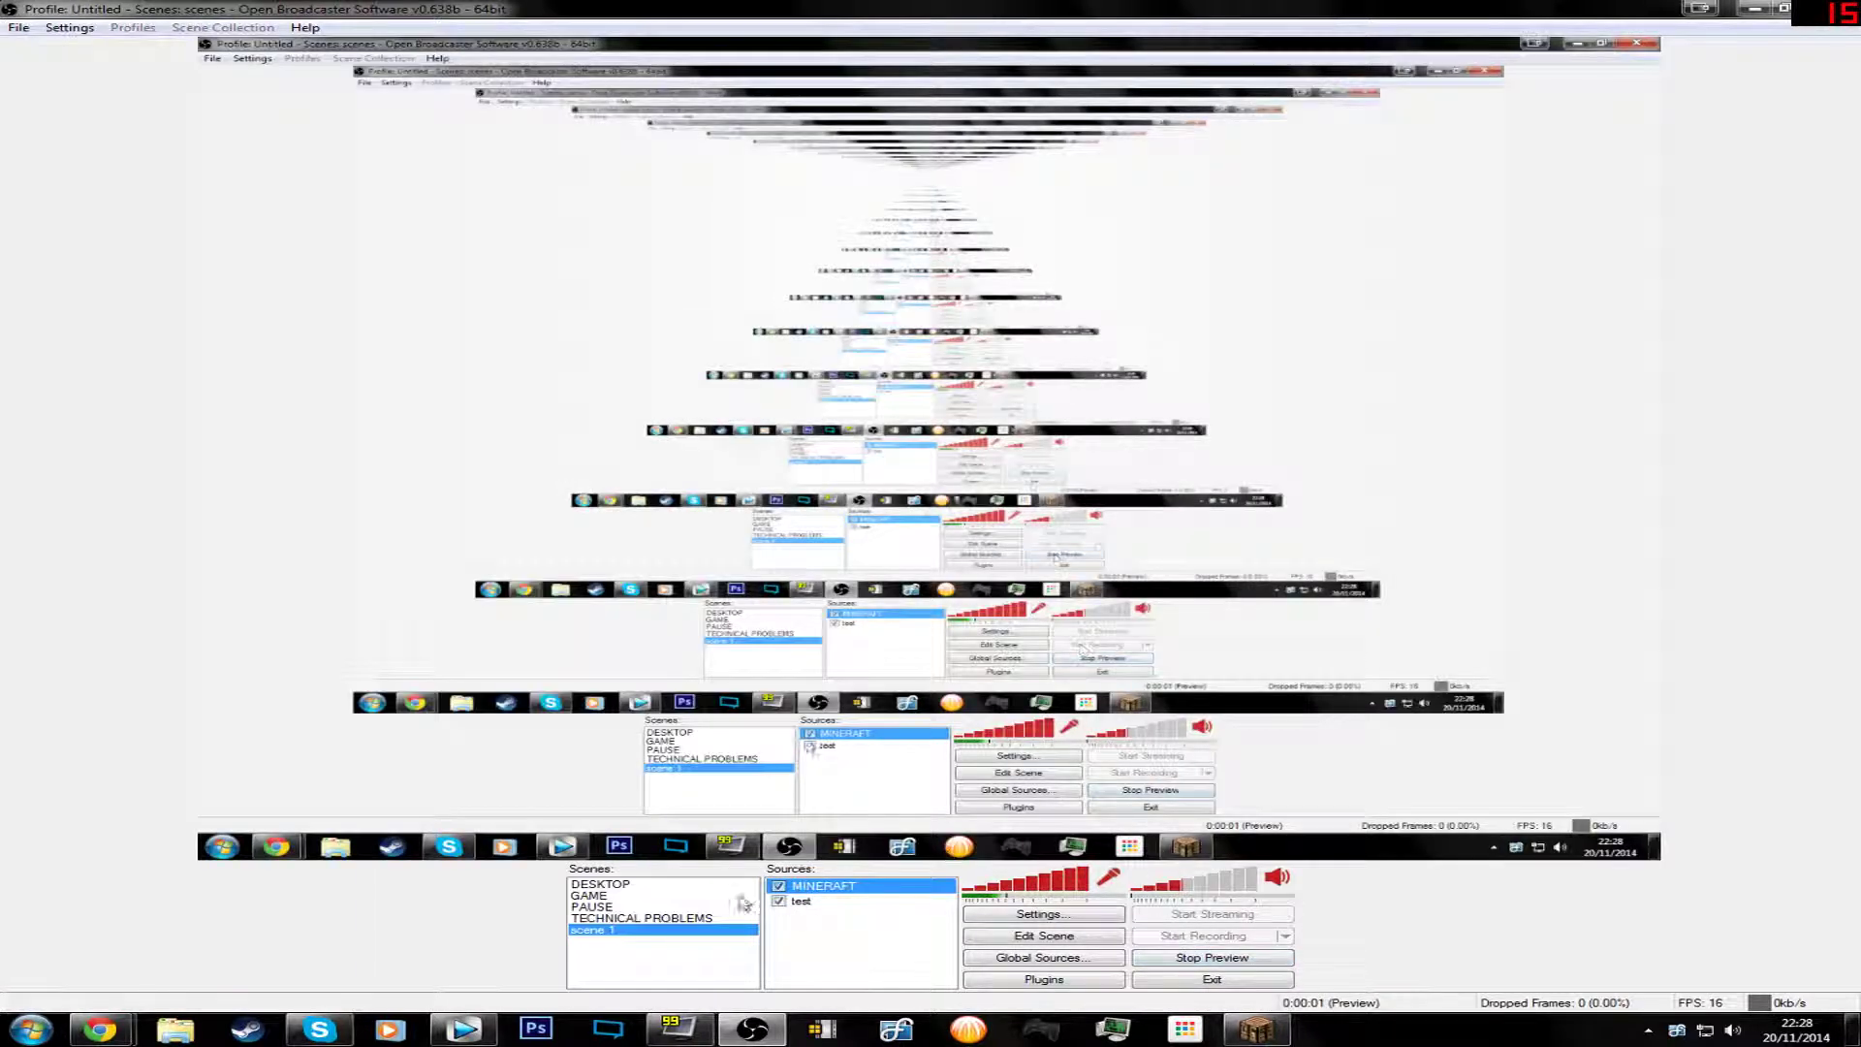
double_click(779, 902)
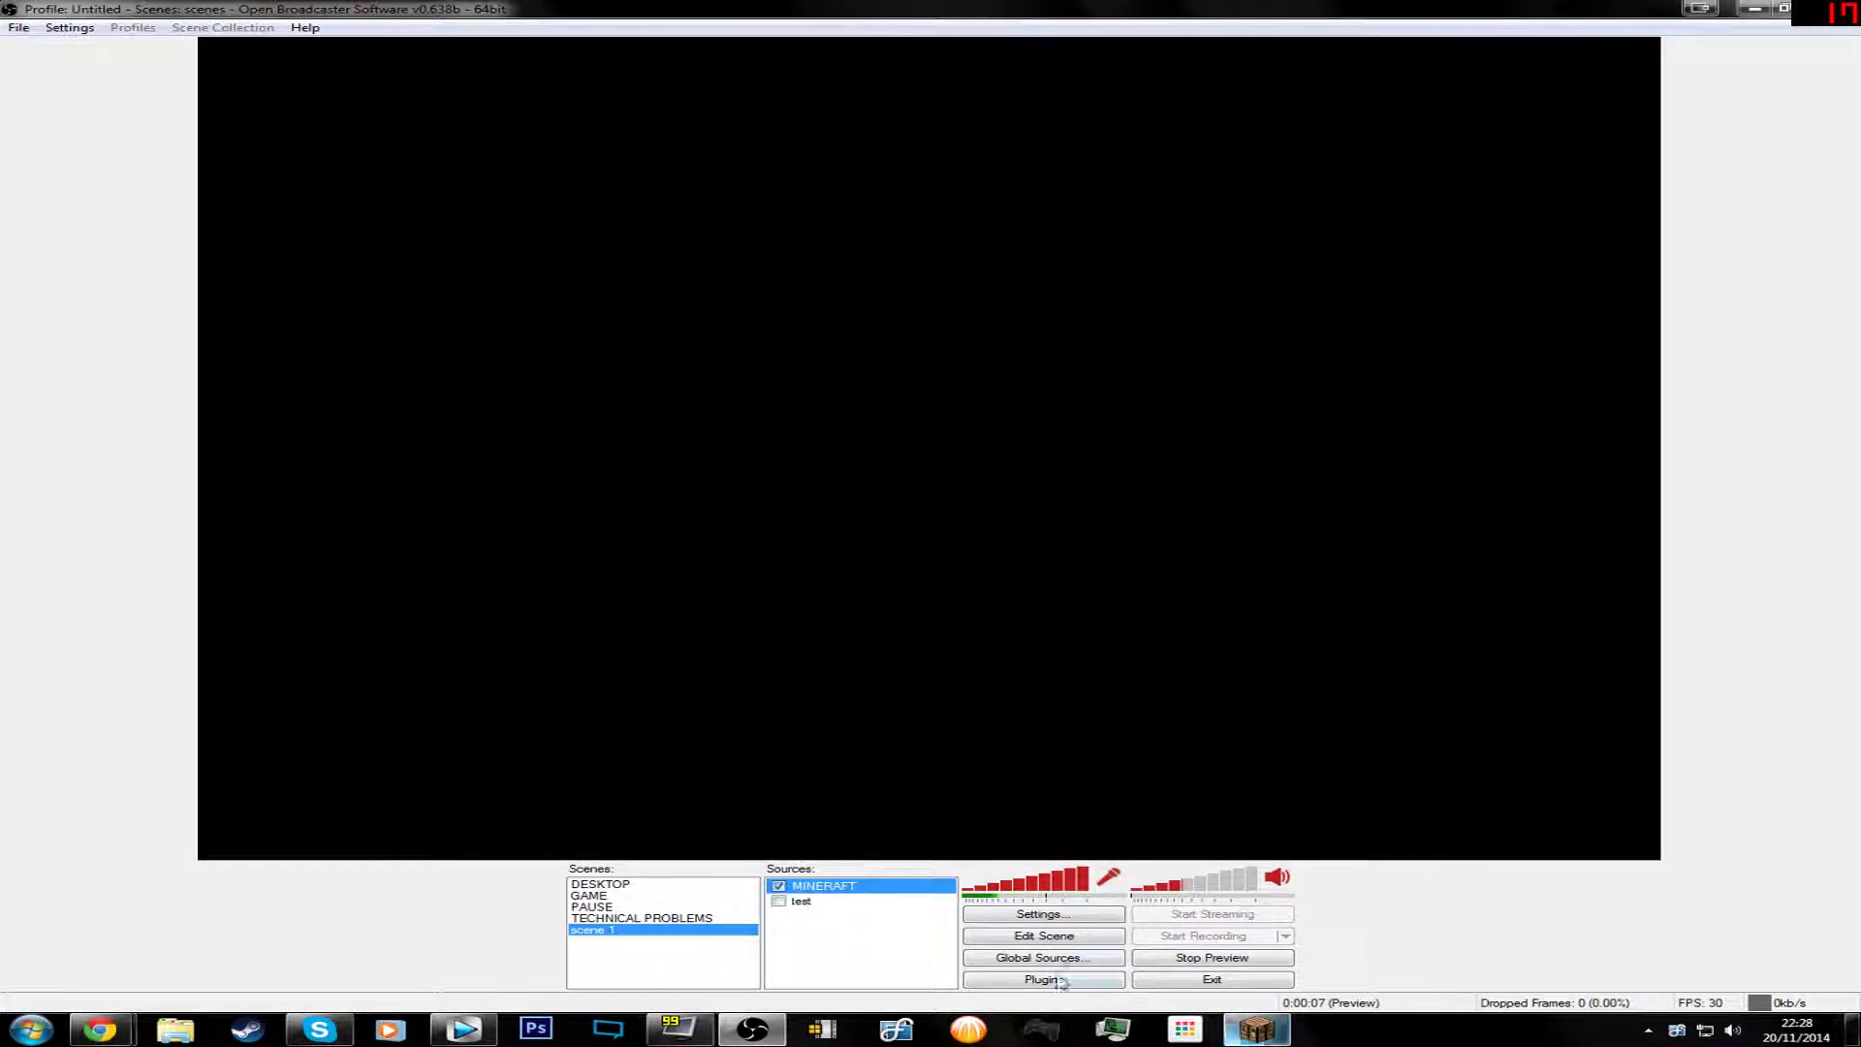
left_click(1024, 935)
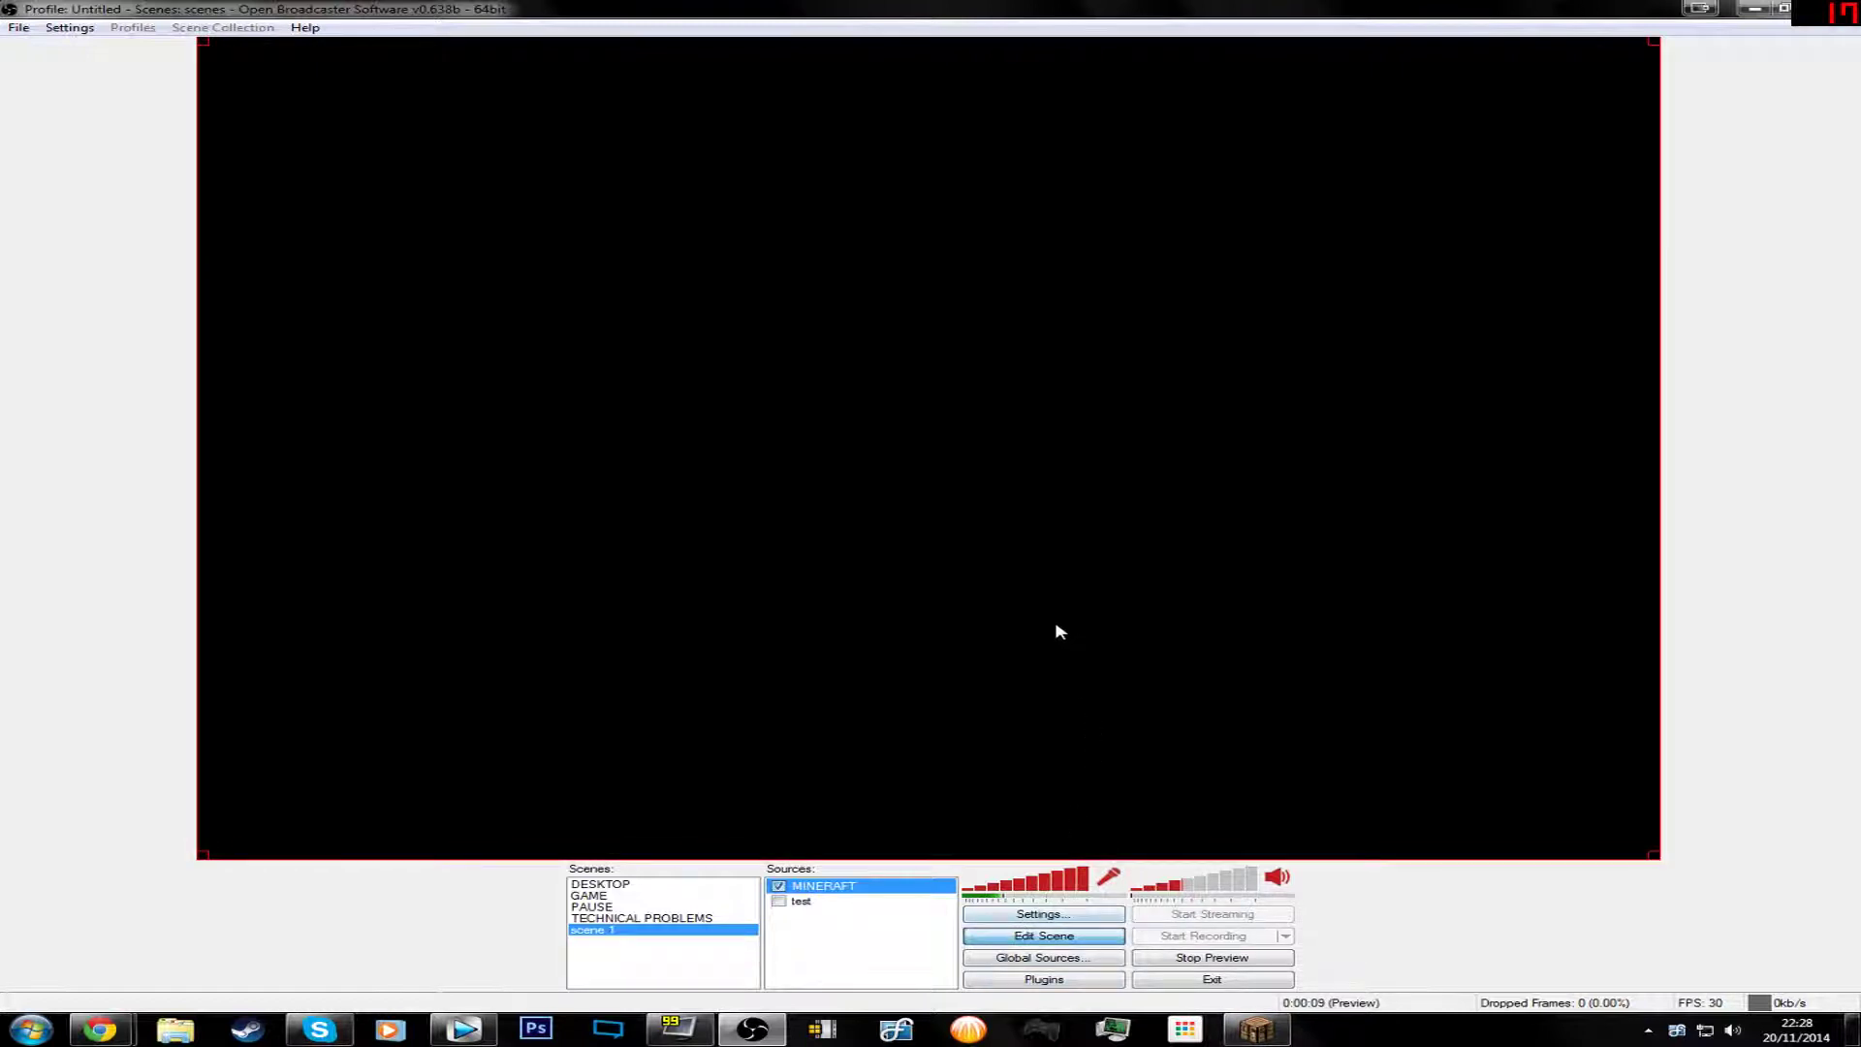
mouse_move(1038, 702)
left_mouse_down()
mouse_move(918, 706)
mouse_move(1025, 652)
mouse_move(1027, 724)
left_mouse_up()
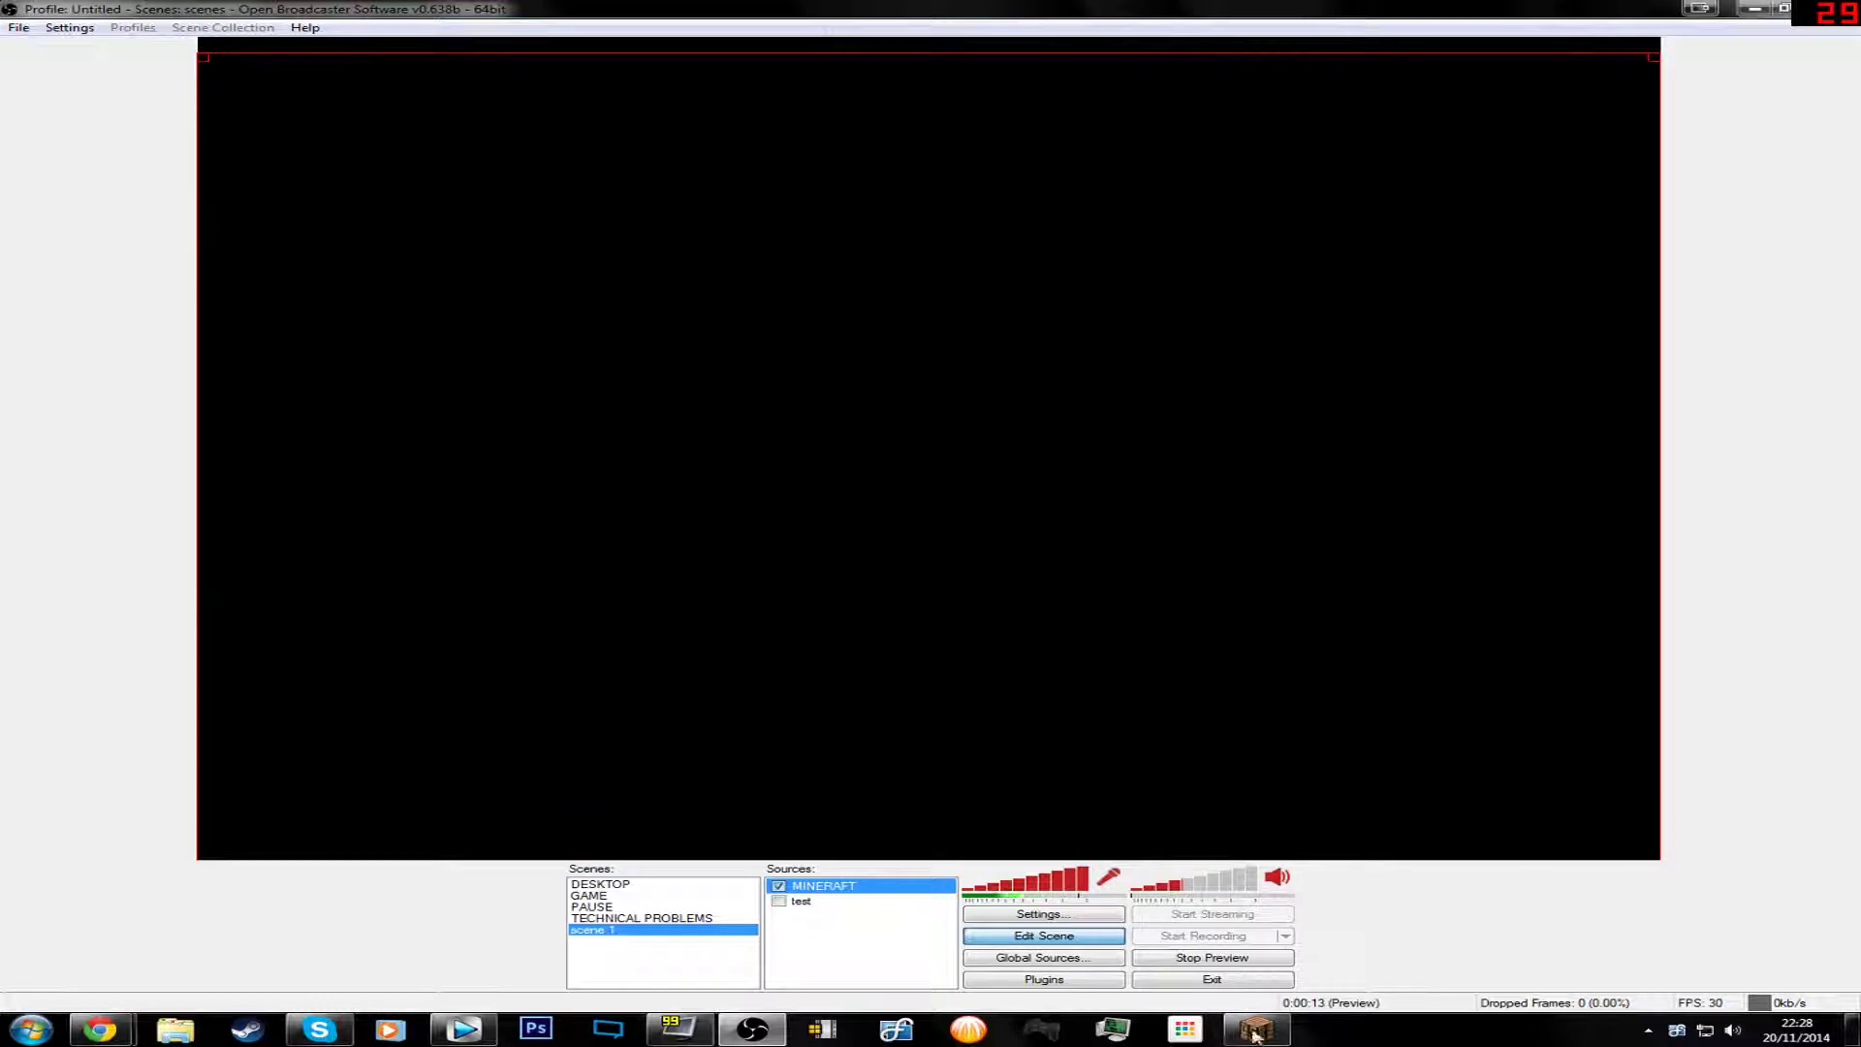
Step: Bring up the Minecraft window, move it aside to check the captured image in the preview, and minimize it
left_click(1255, 1030)
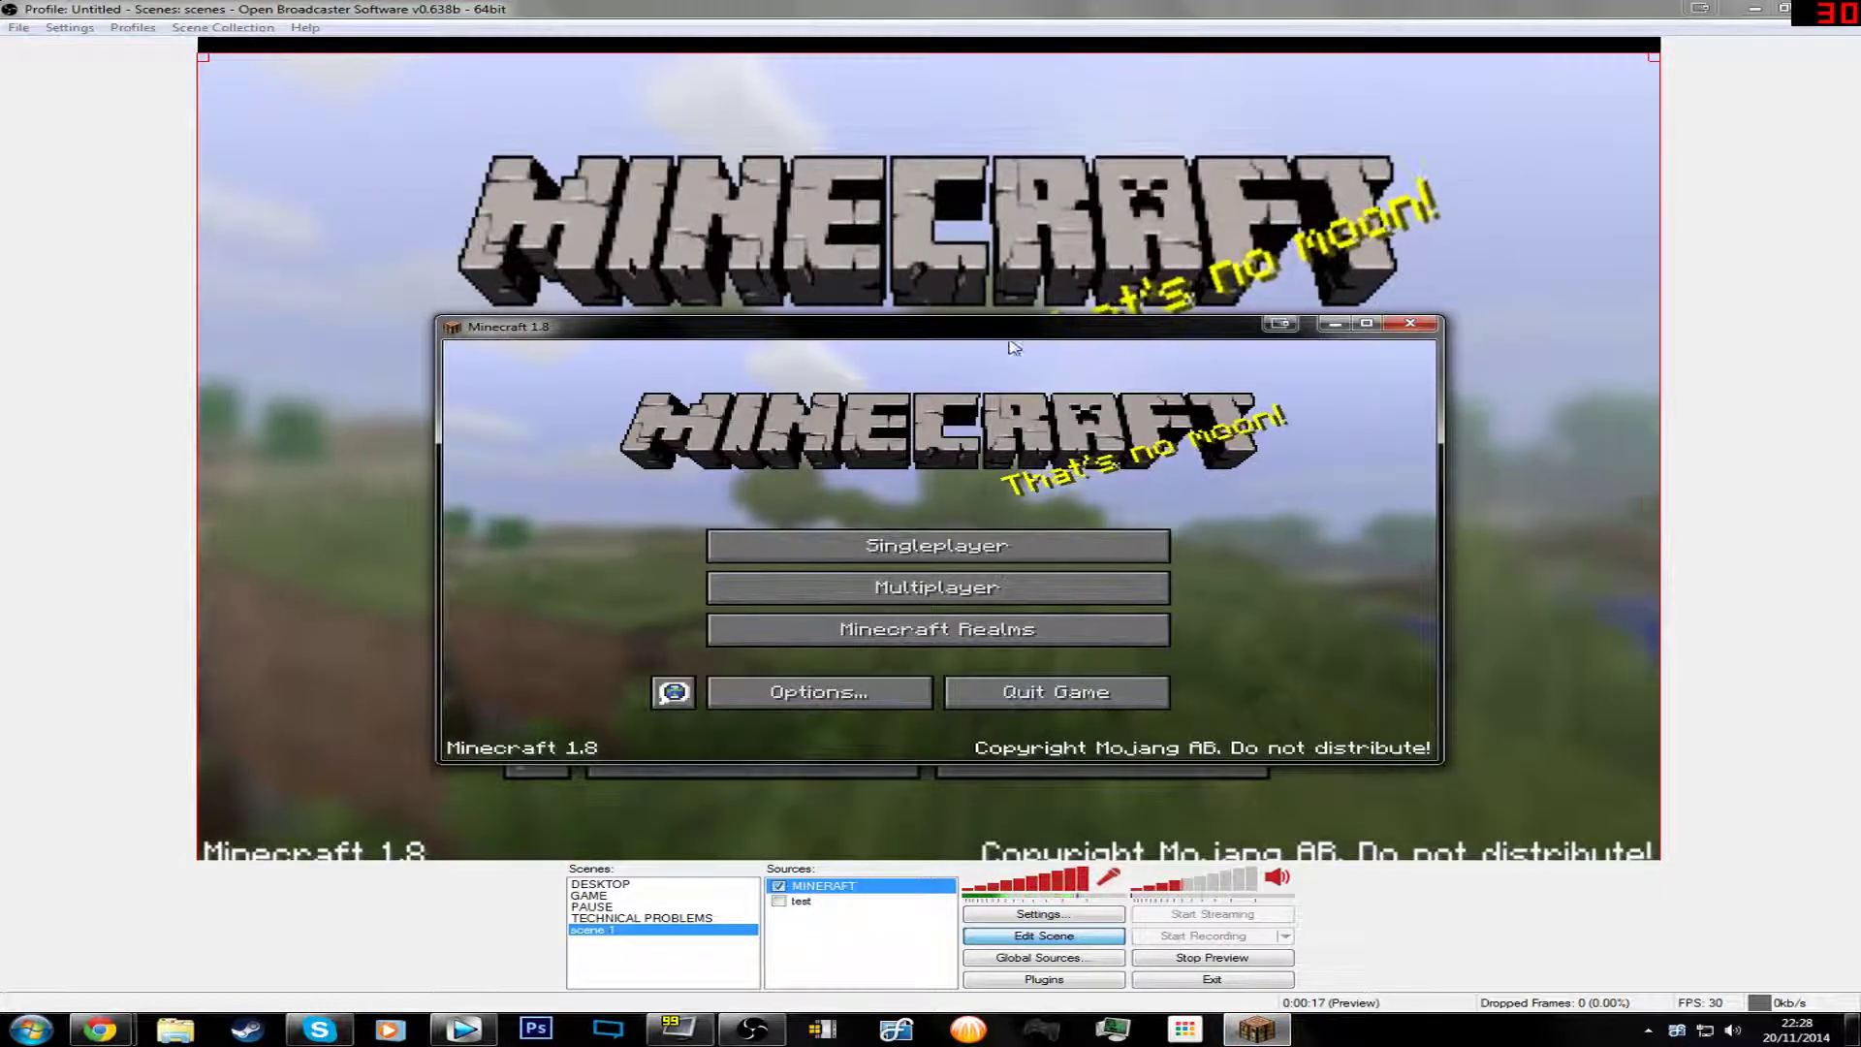
left_click_drag(1002, 328, 1174, 494)
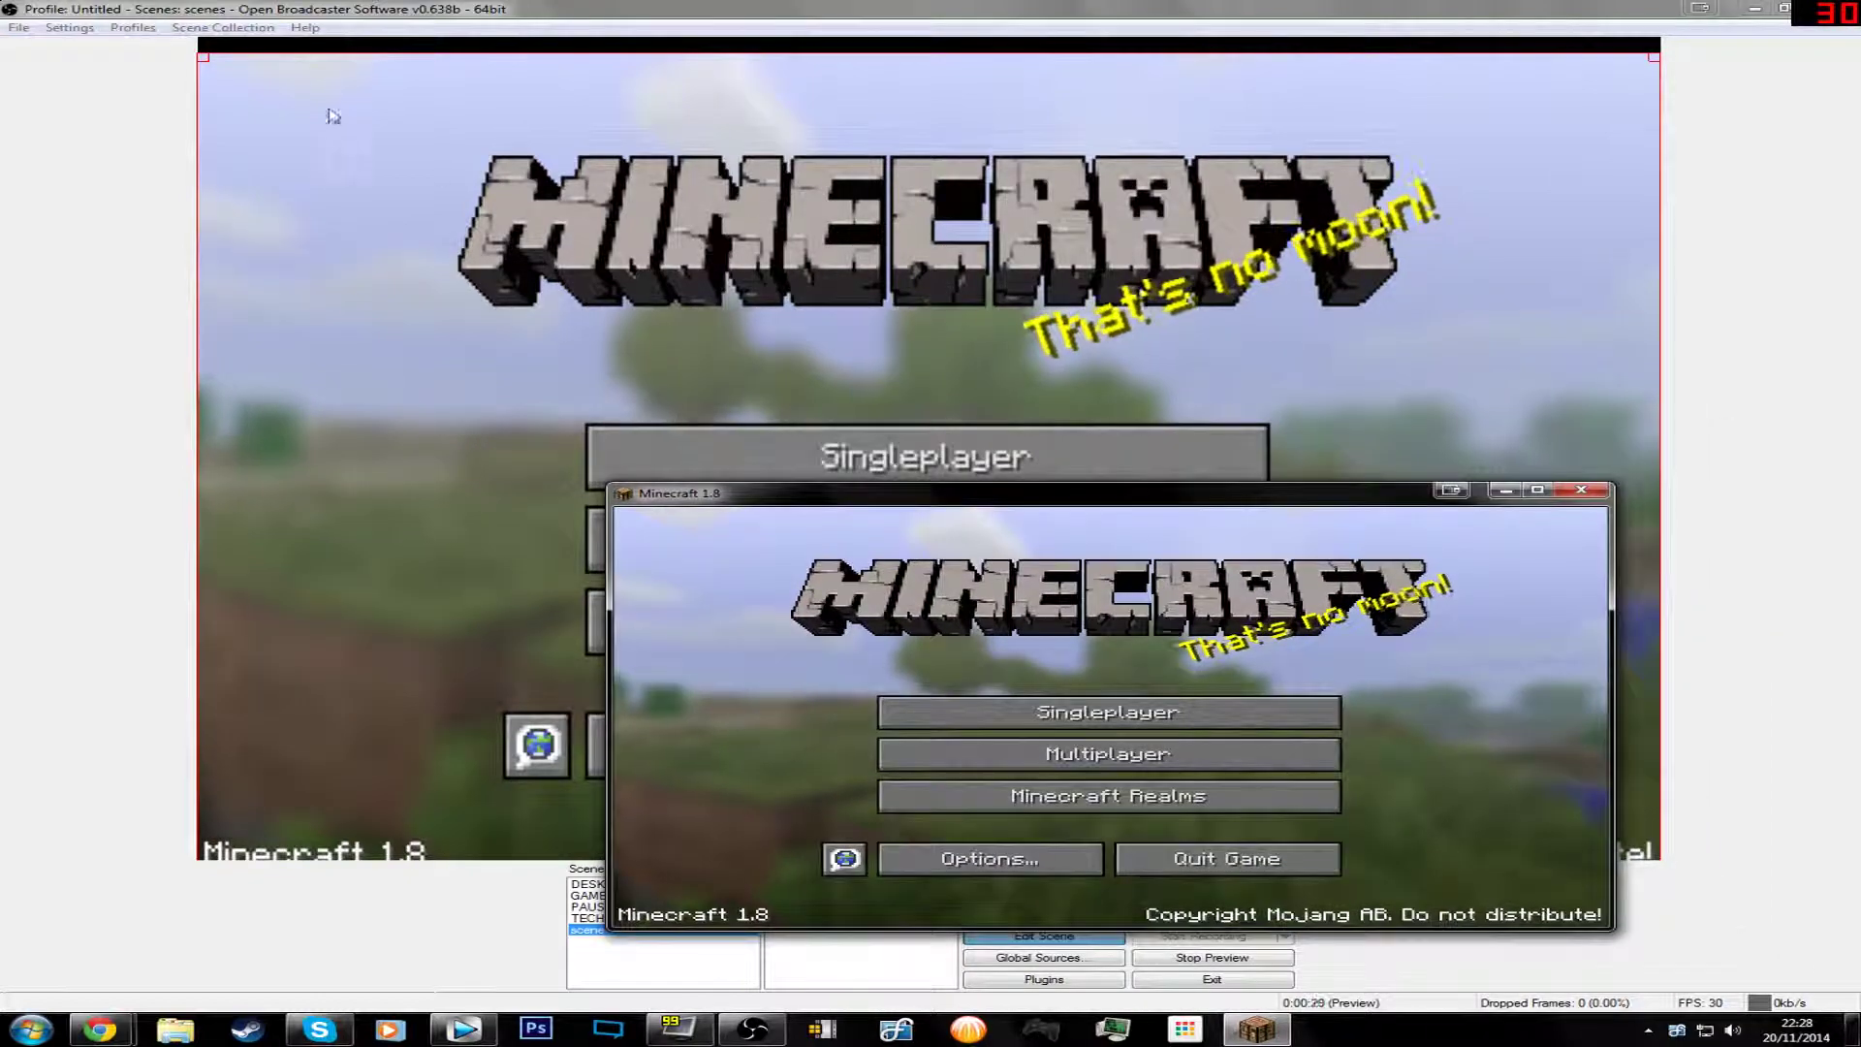
left_click(1504, 490)
Step: Move the MINERAFT capture toward the lower-left corner of the canvas and stop the preview
left_click_drag(1462, 448, 760, 688)
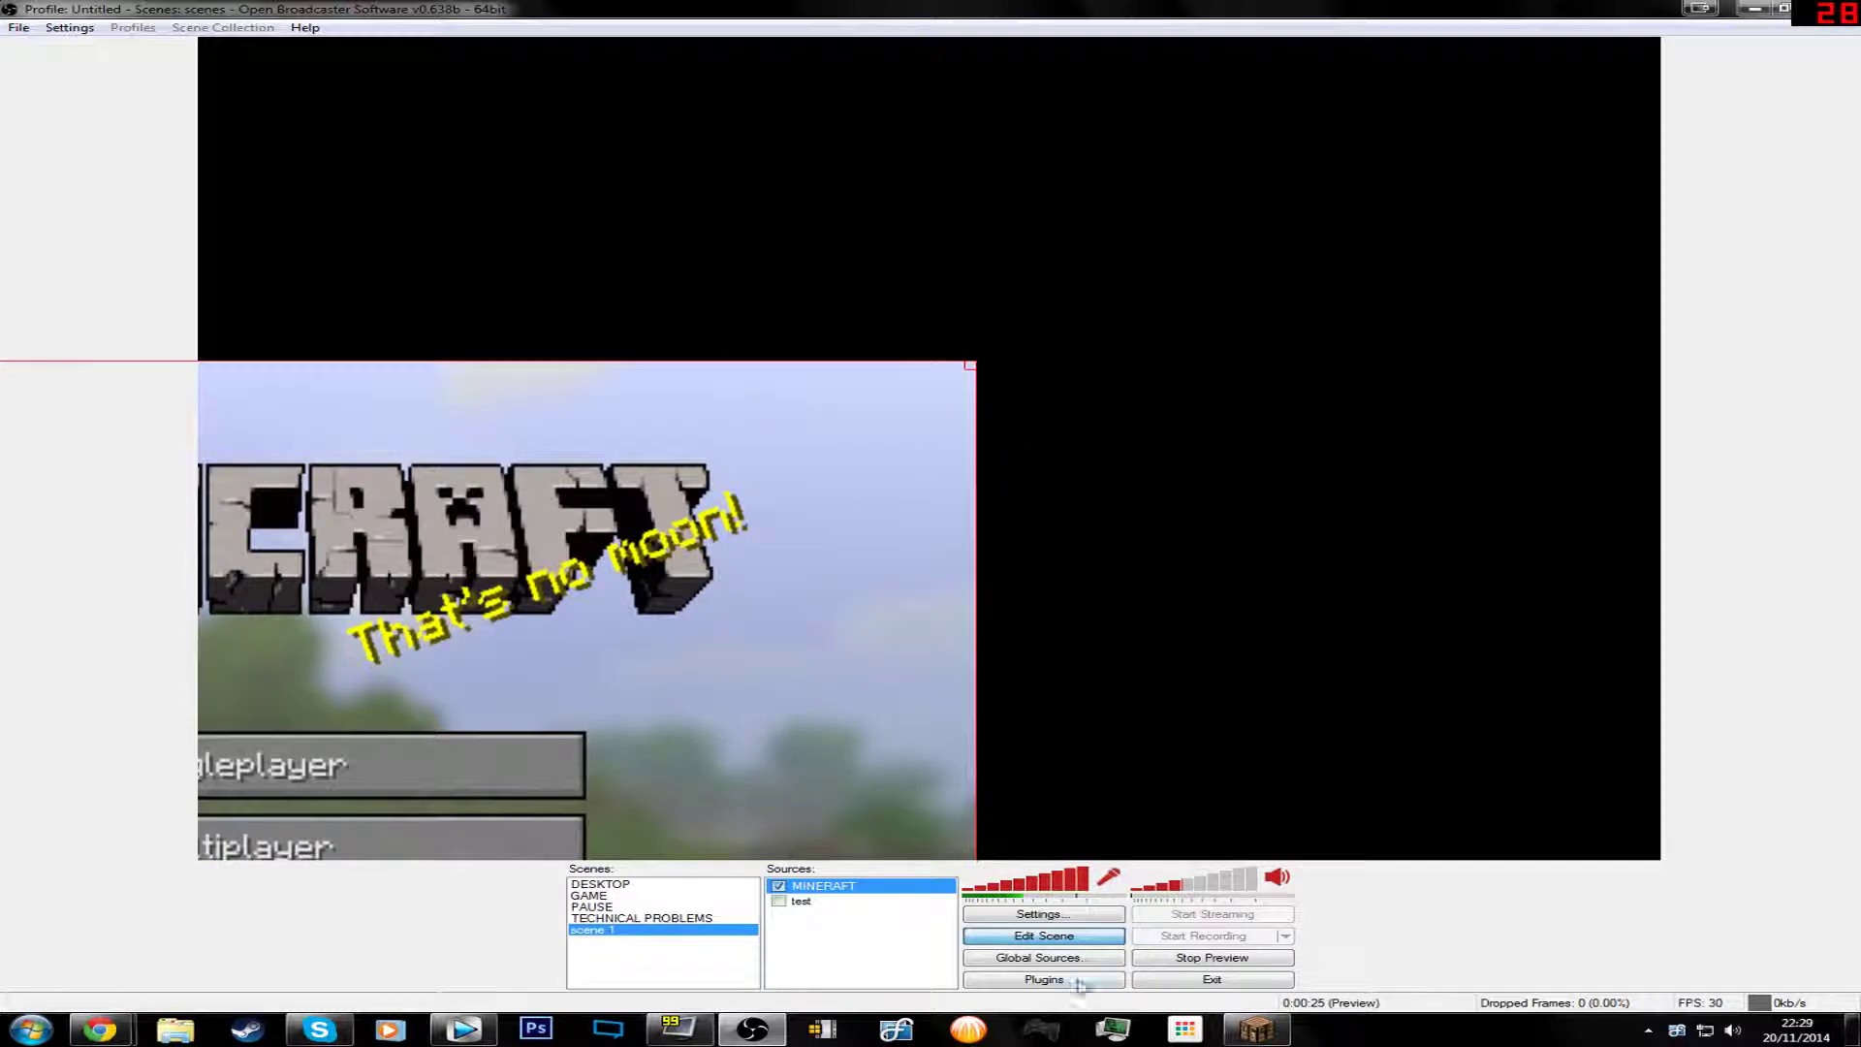
left_click(1192, 959)
Step: Restart the preview and bring up the Minecraft window to check the repositioned capture
left_click(1192, 959)
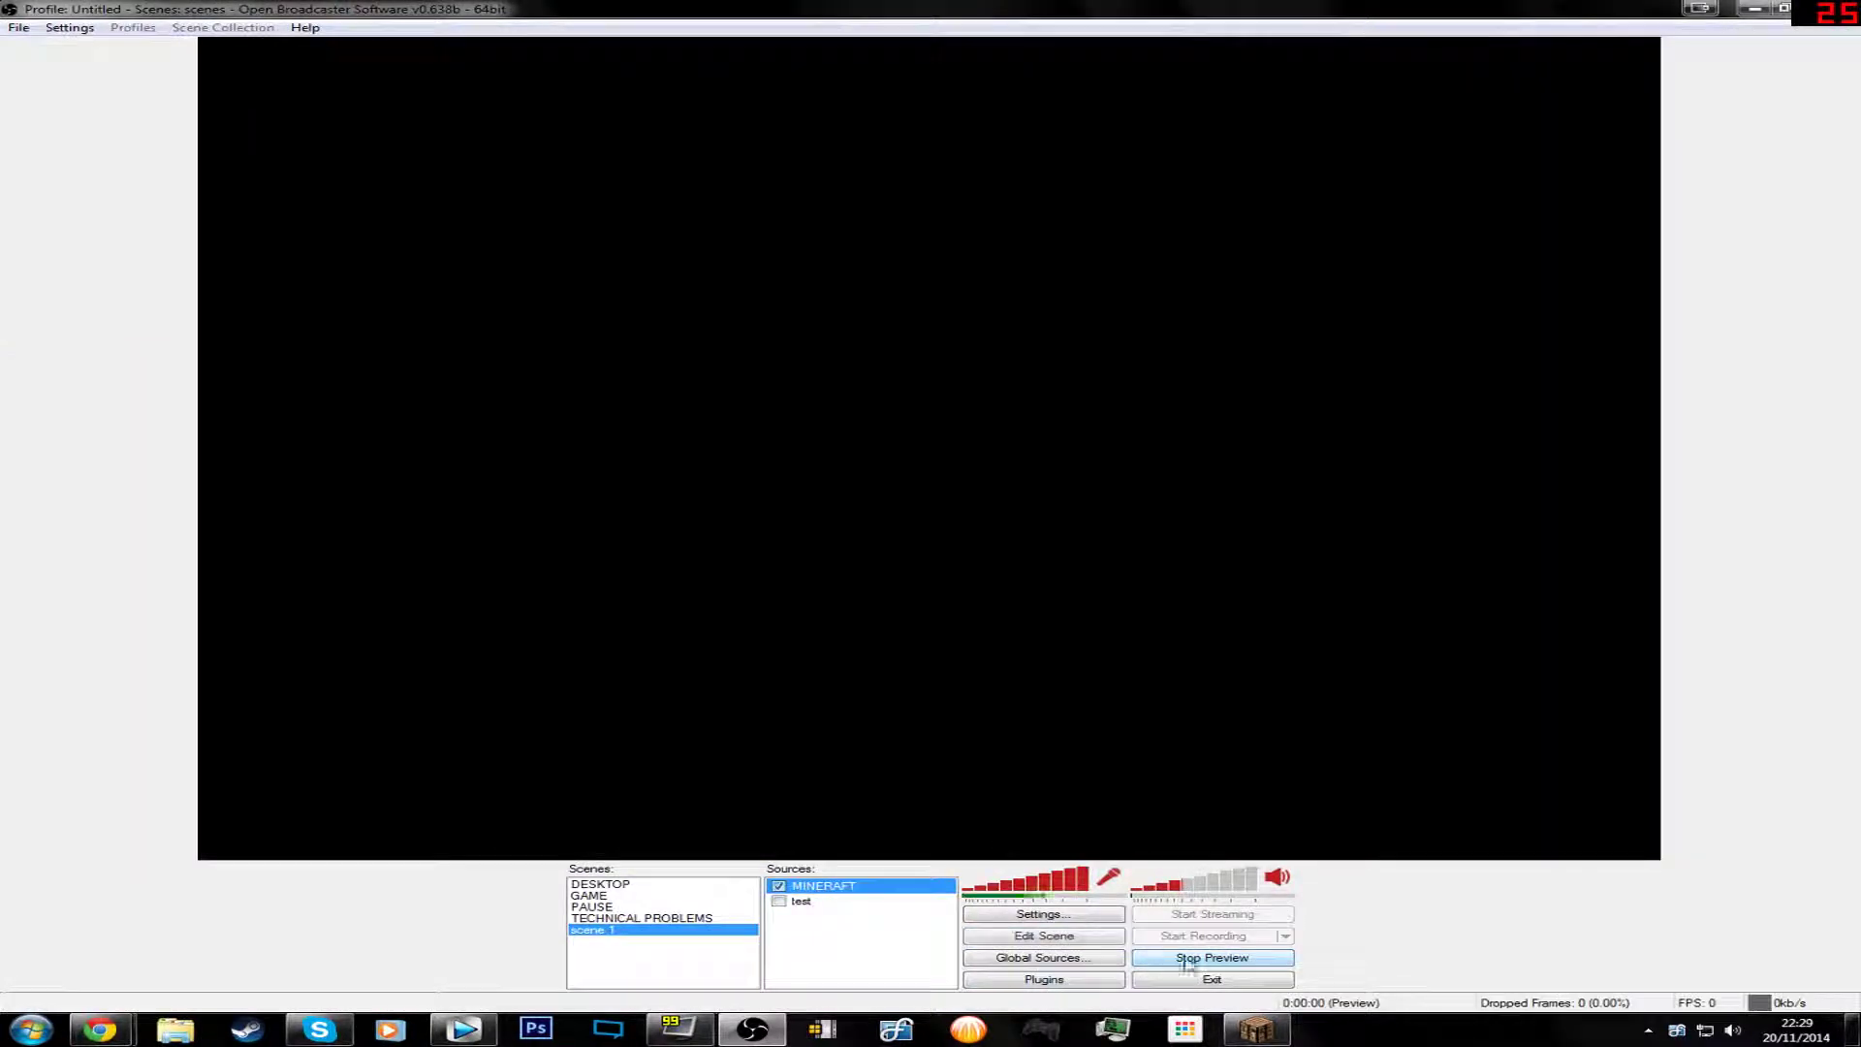
left_click(1256, 1028)
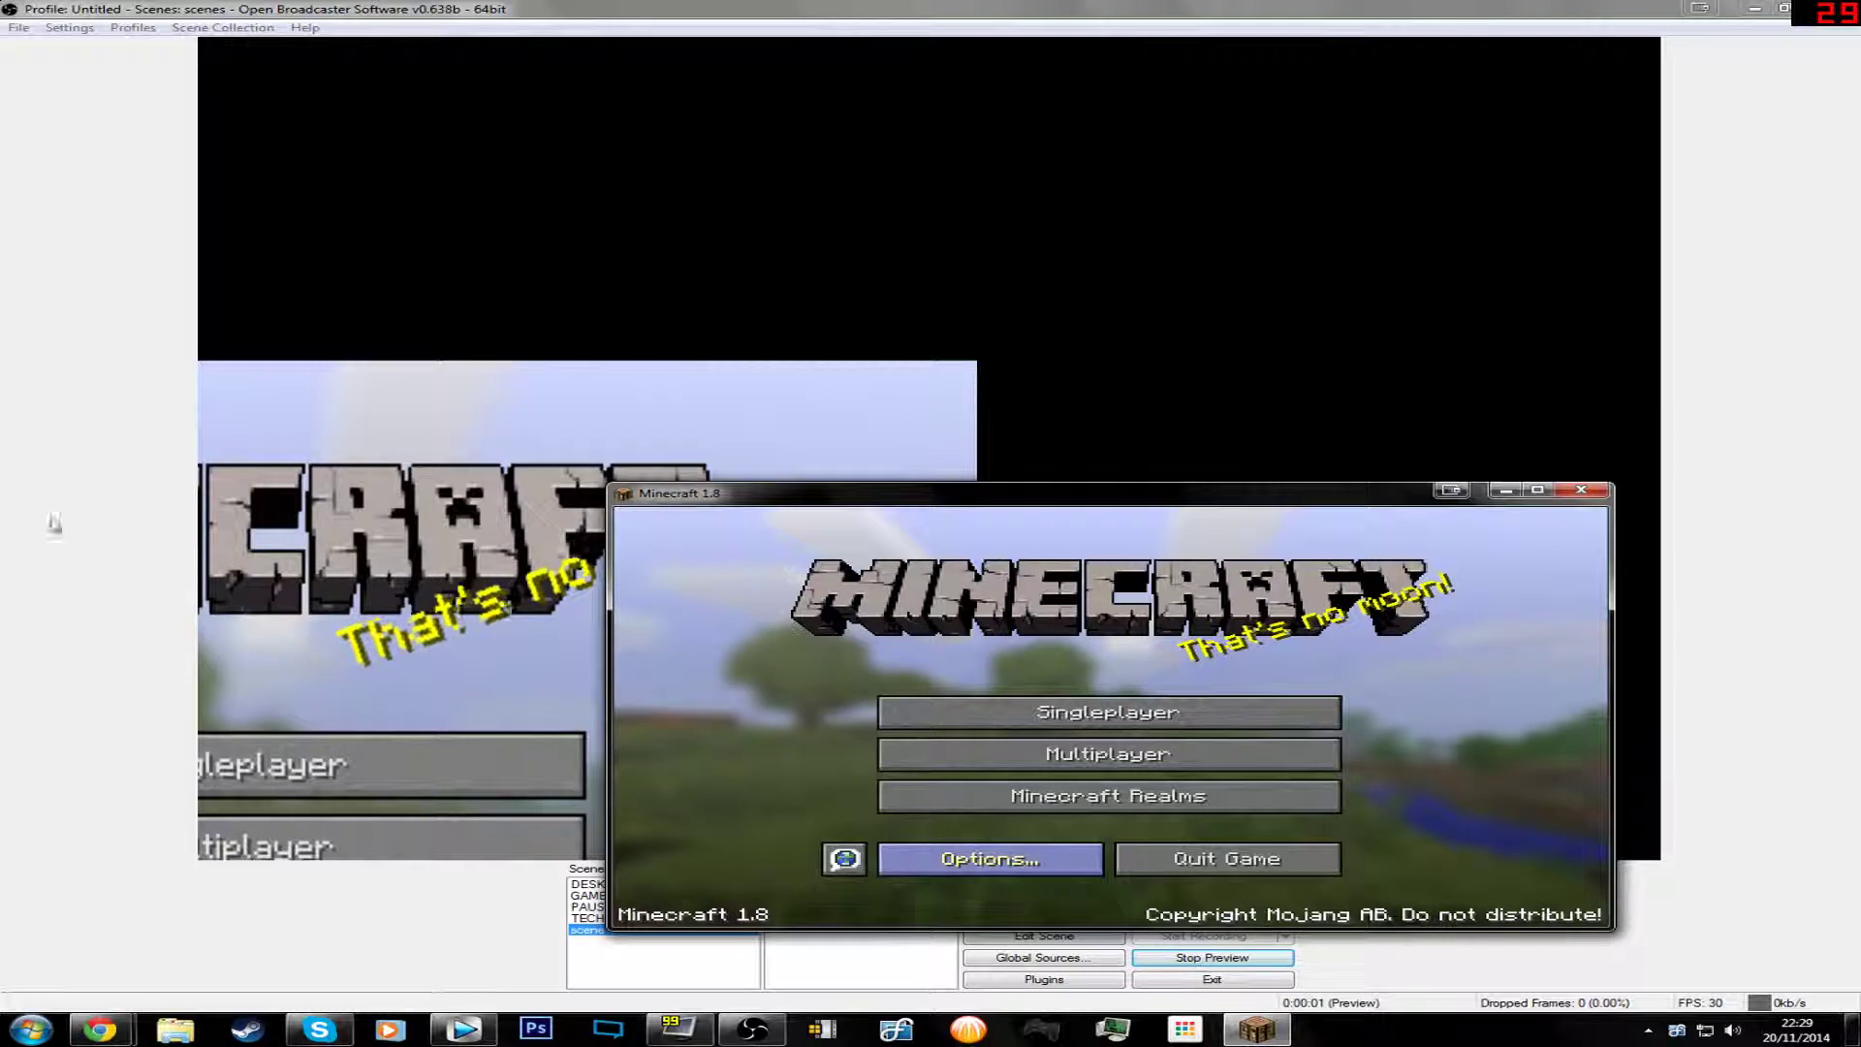
Step: Return to the scene, resize the MINERAFT capture in scene editing mode so it fills the whole canvas, and leave editing mode
left_click(54, 524)
left_click(1092, 935)
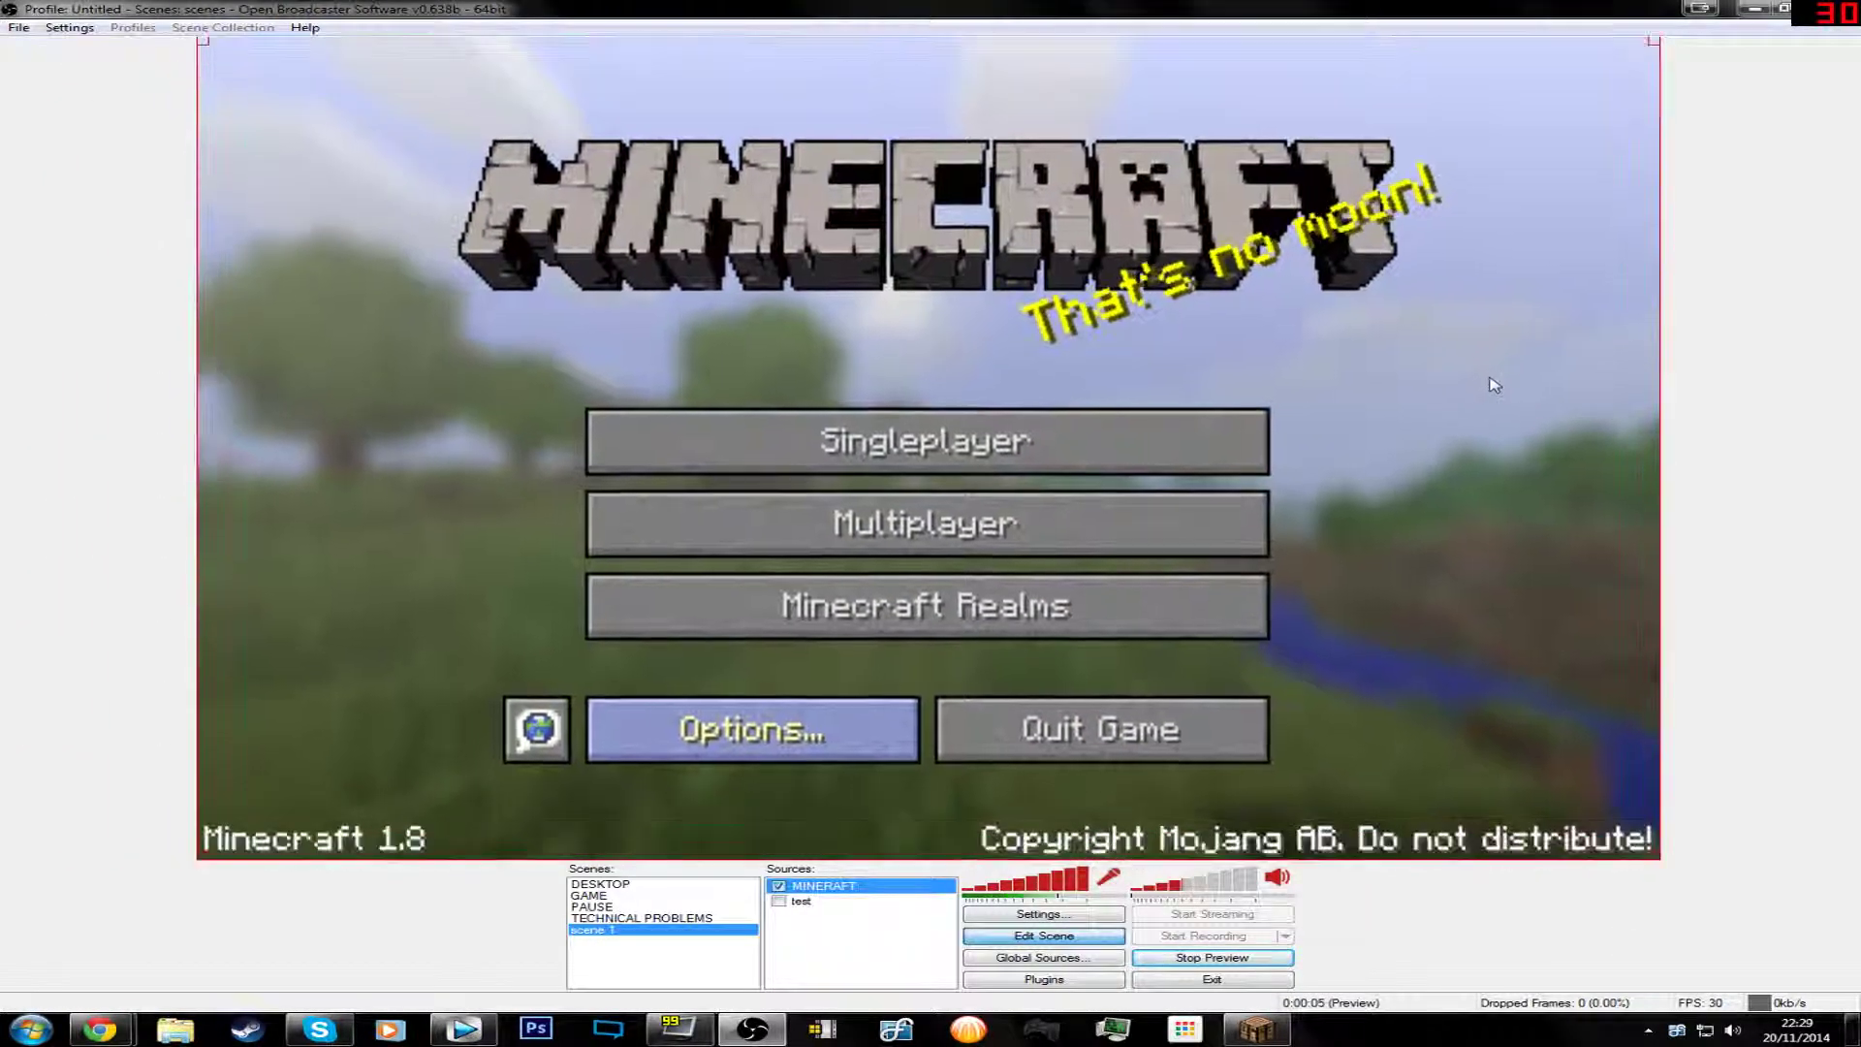
left_click_drag(197, 865, 582, 644)
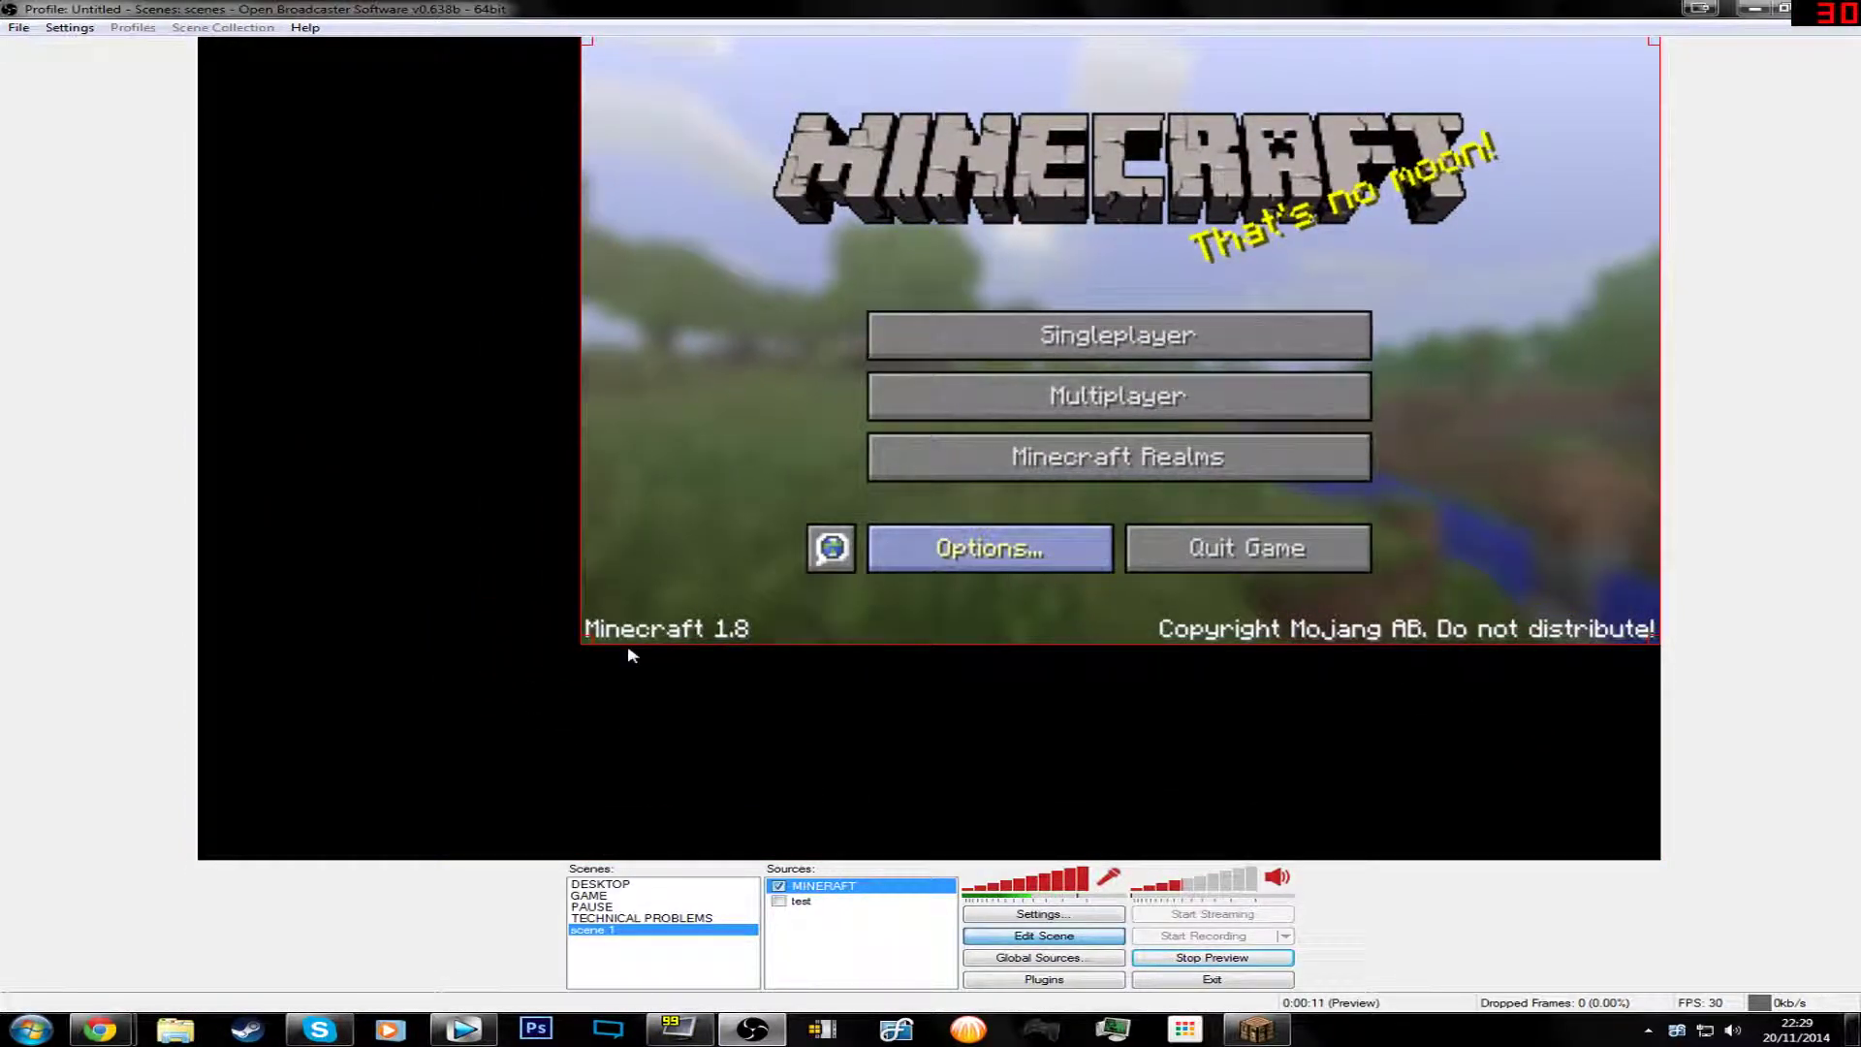
left_click_drag(581, 643, 178, 768)
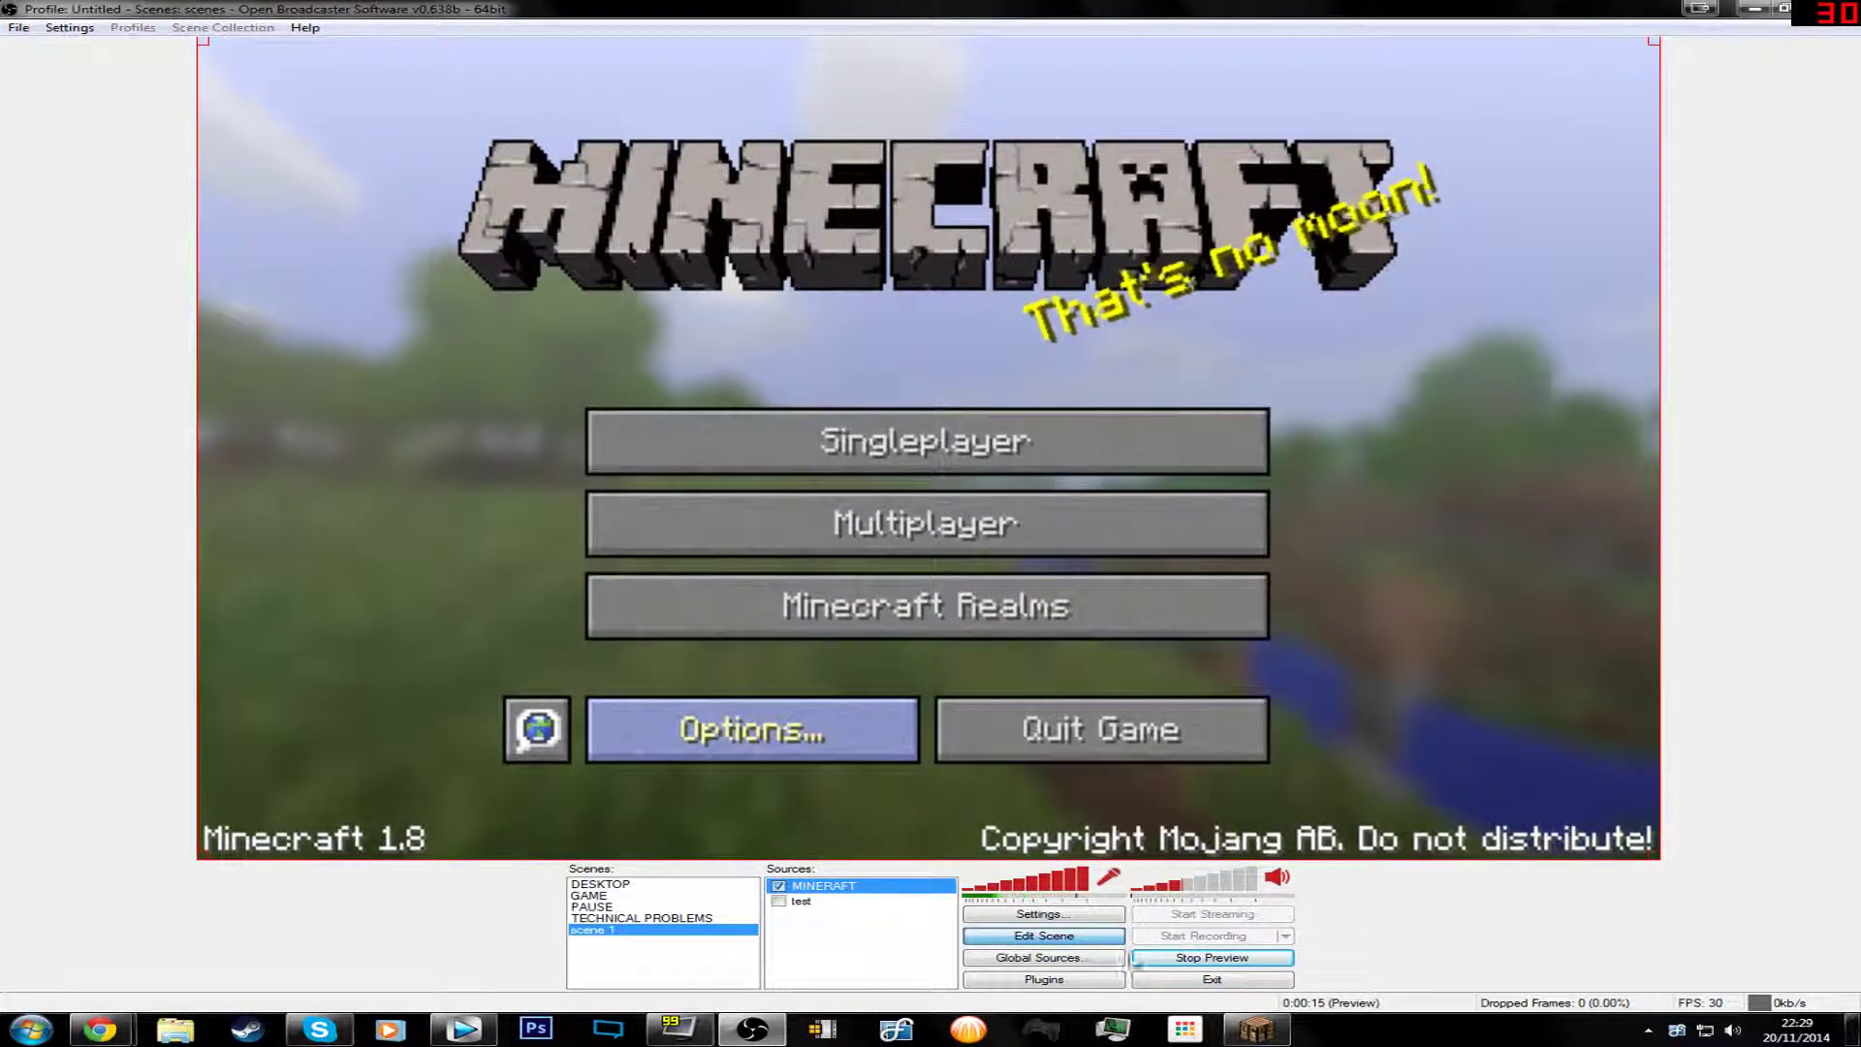
left_click(1050, 938)
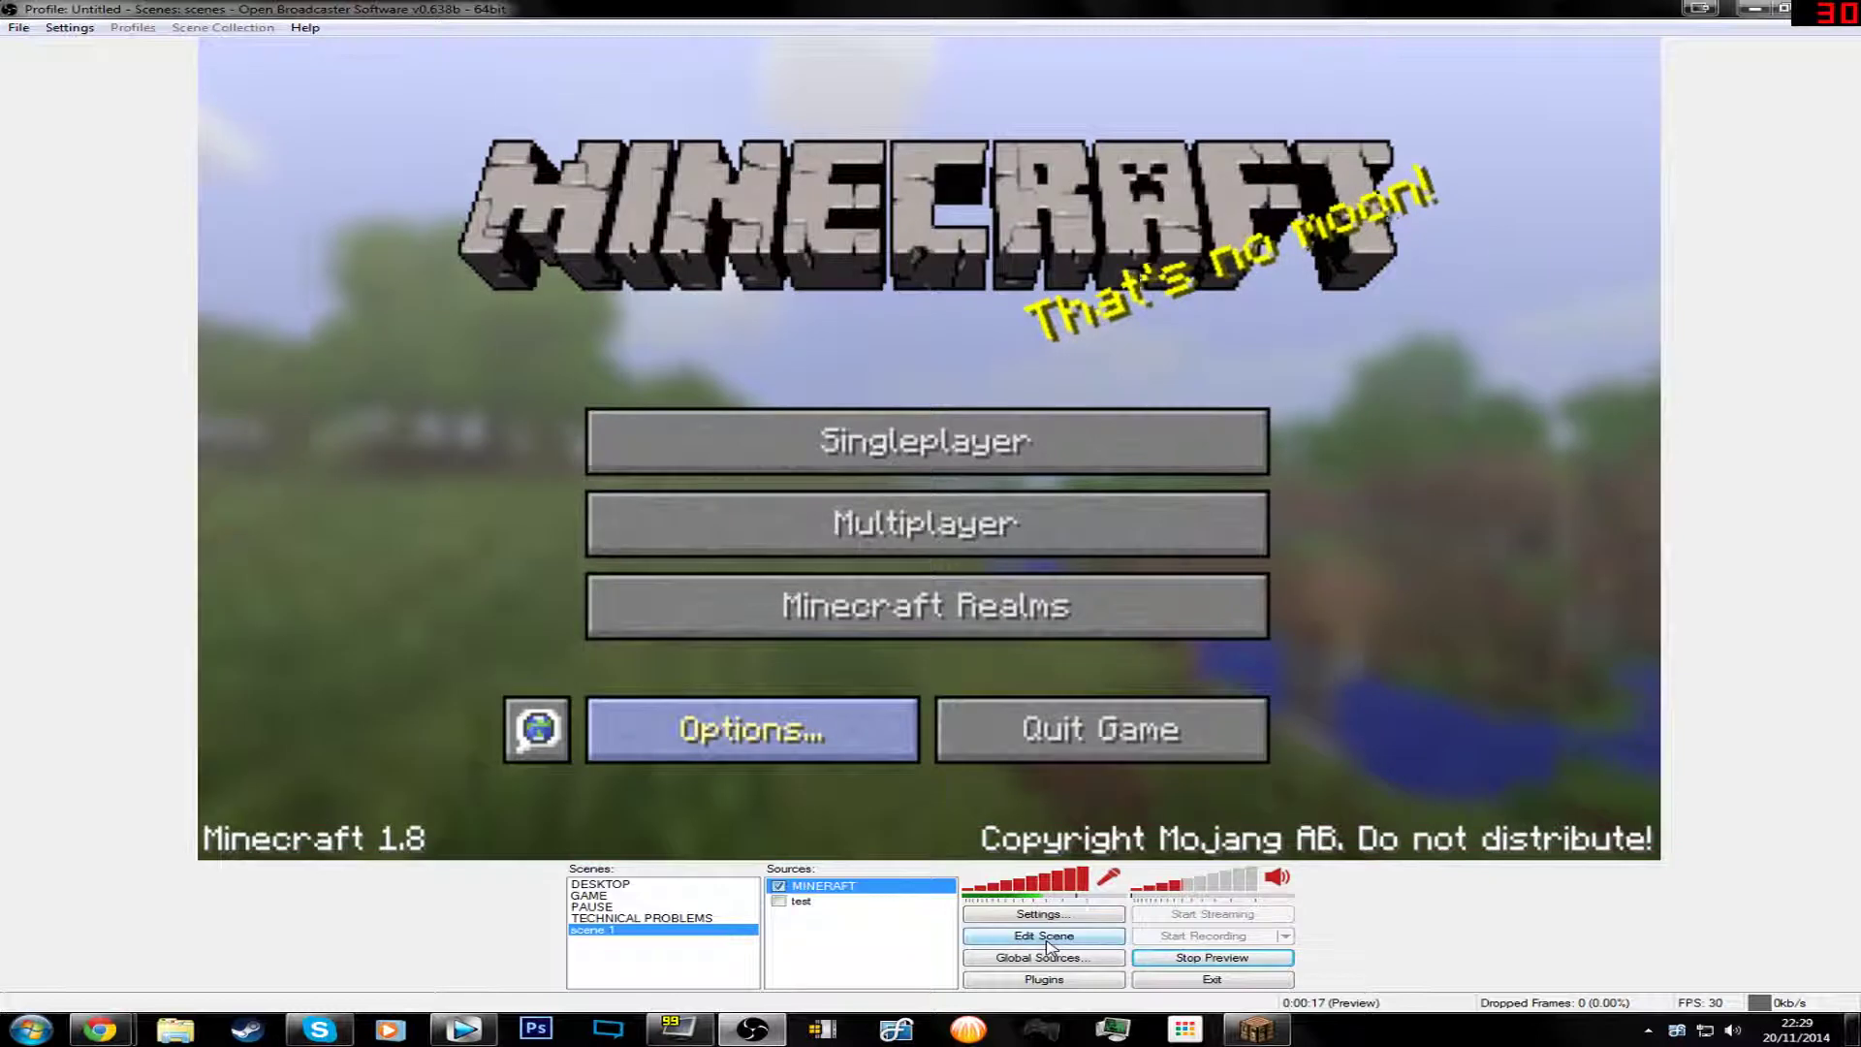
Step: Add an Image source to scene 1, keeping the default name
left_click(804, 938)
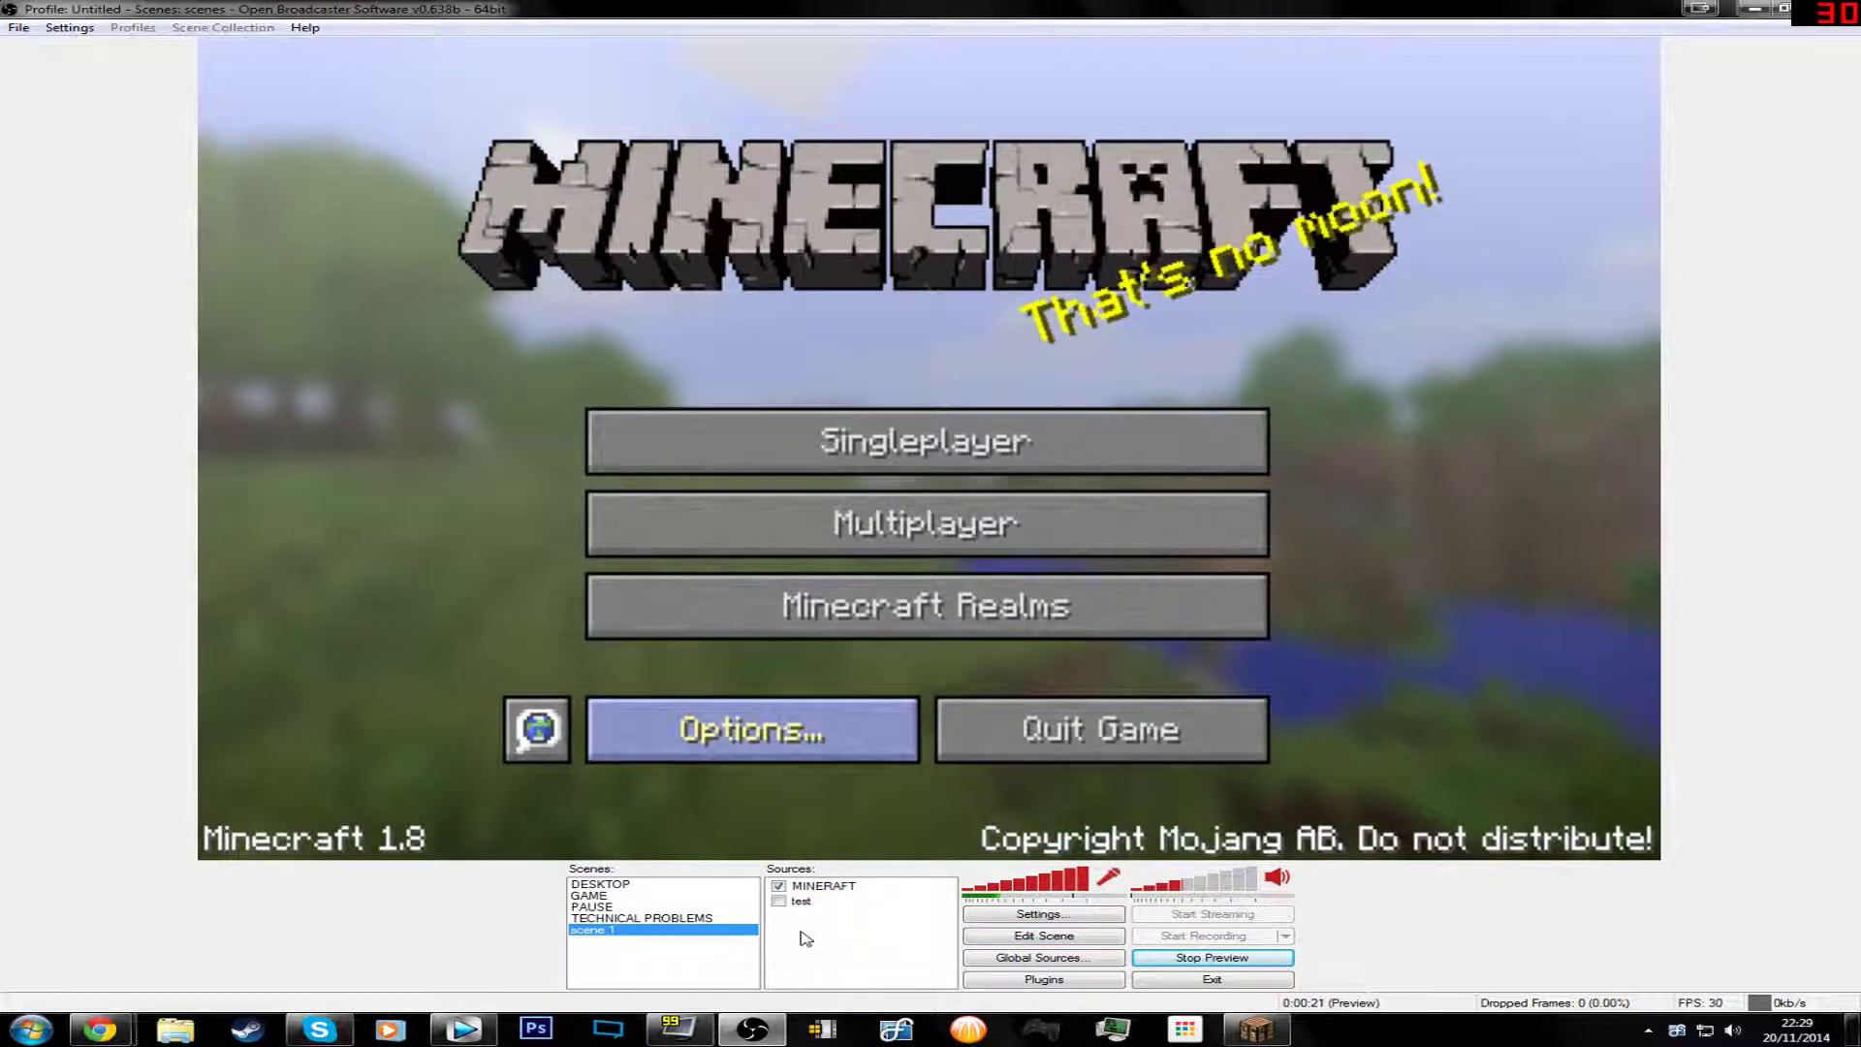
right_click(803, 938)
mouse_move(906, 940)
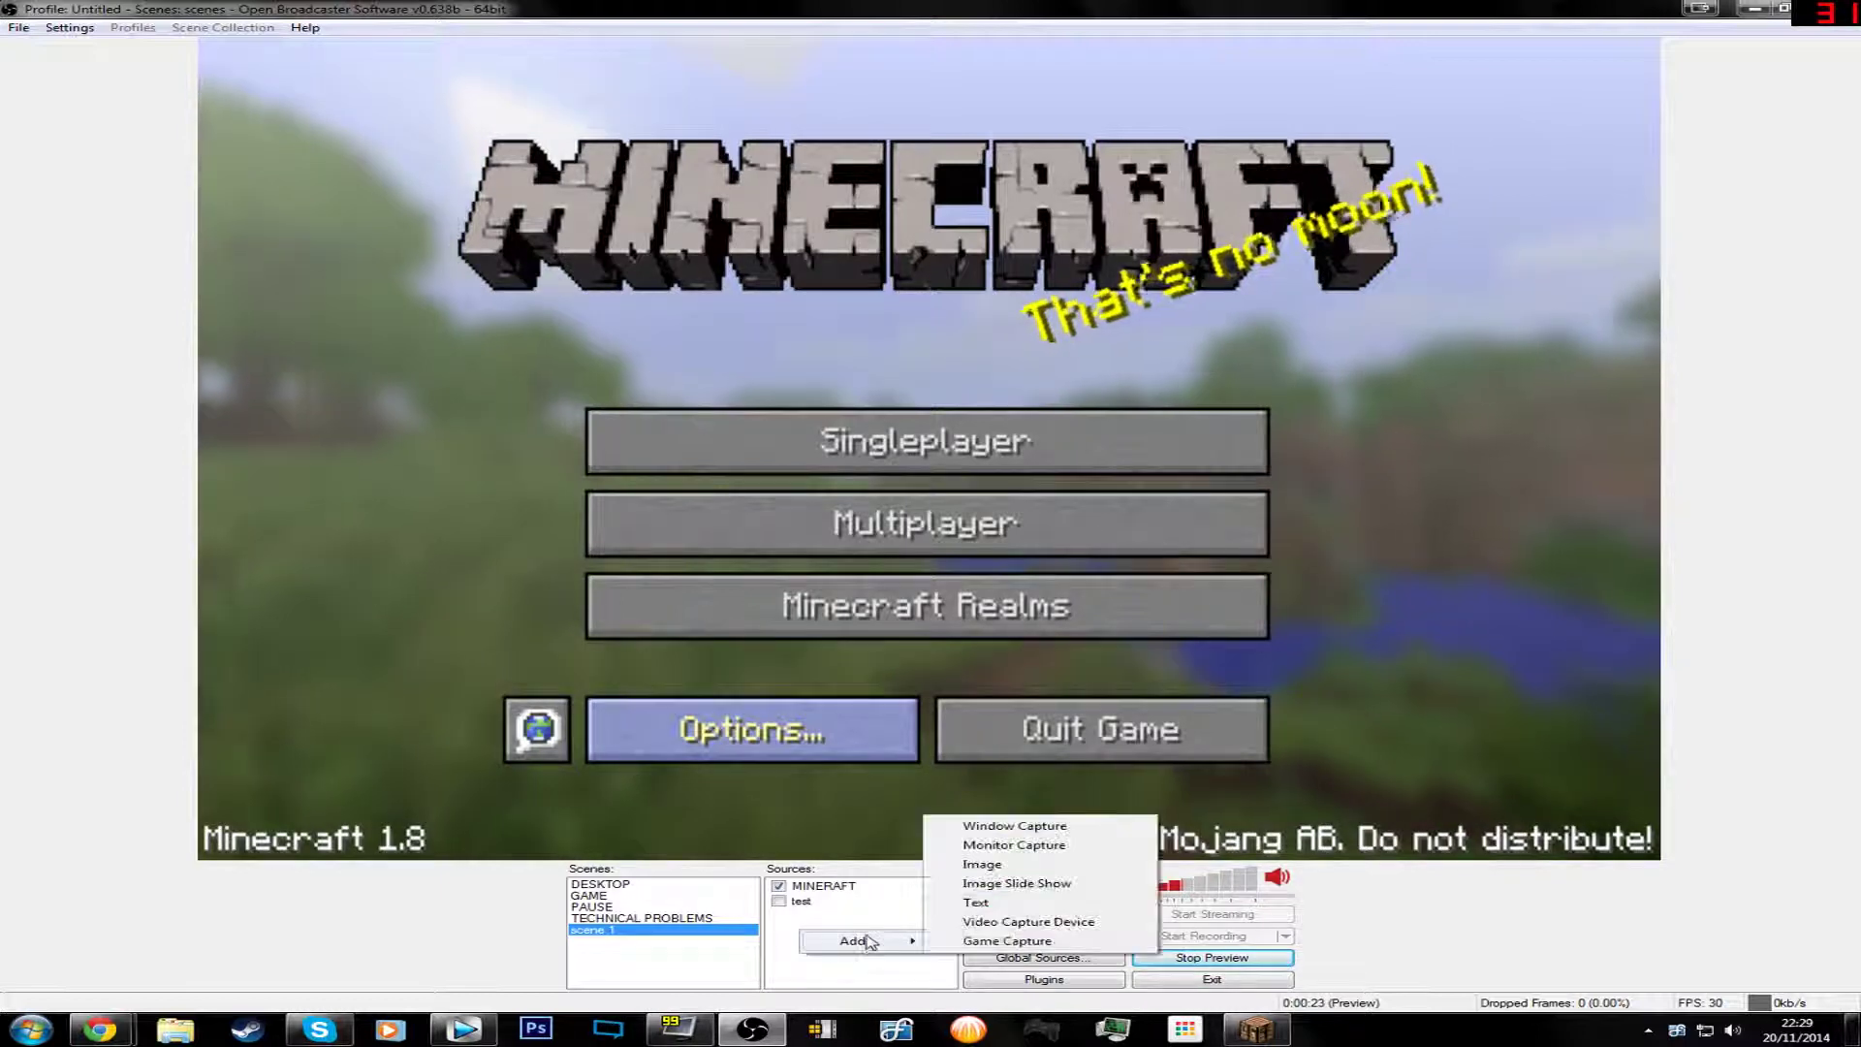
left_click(986, 864)
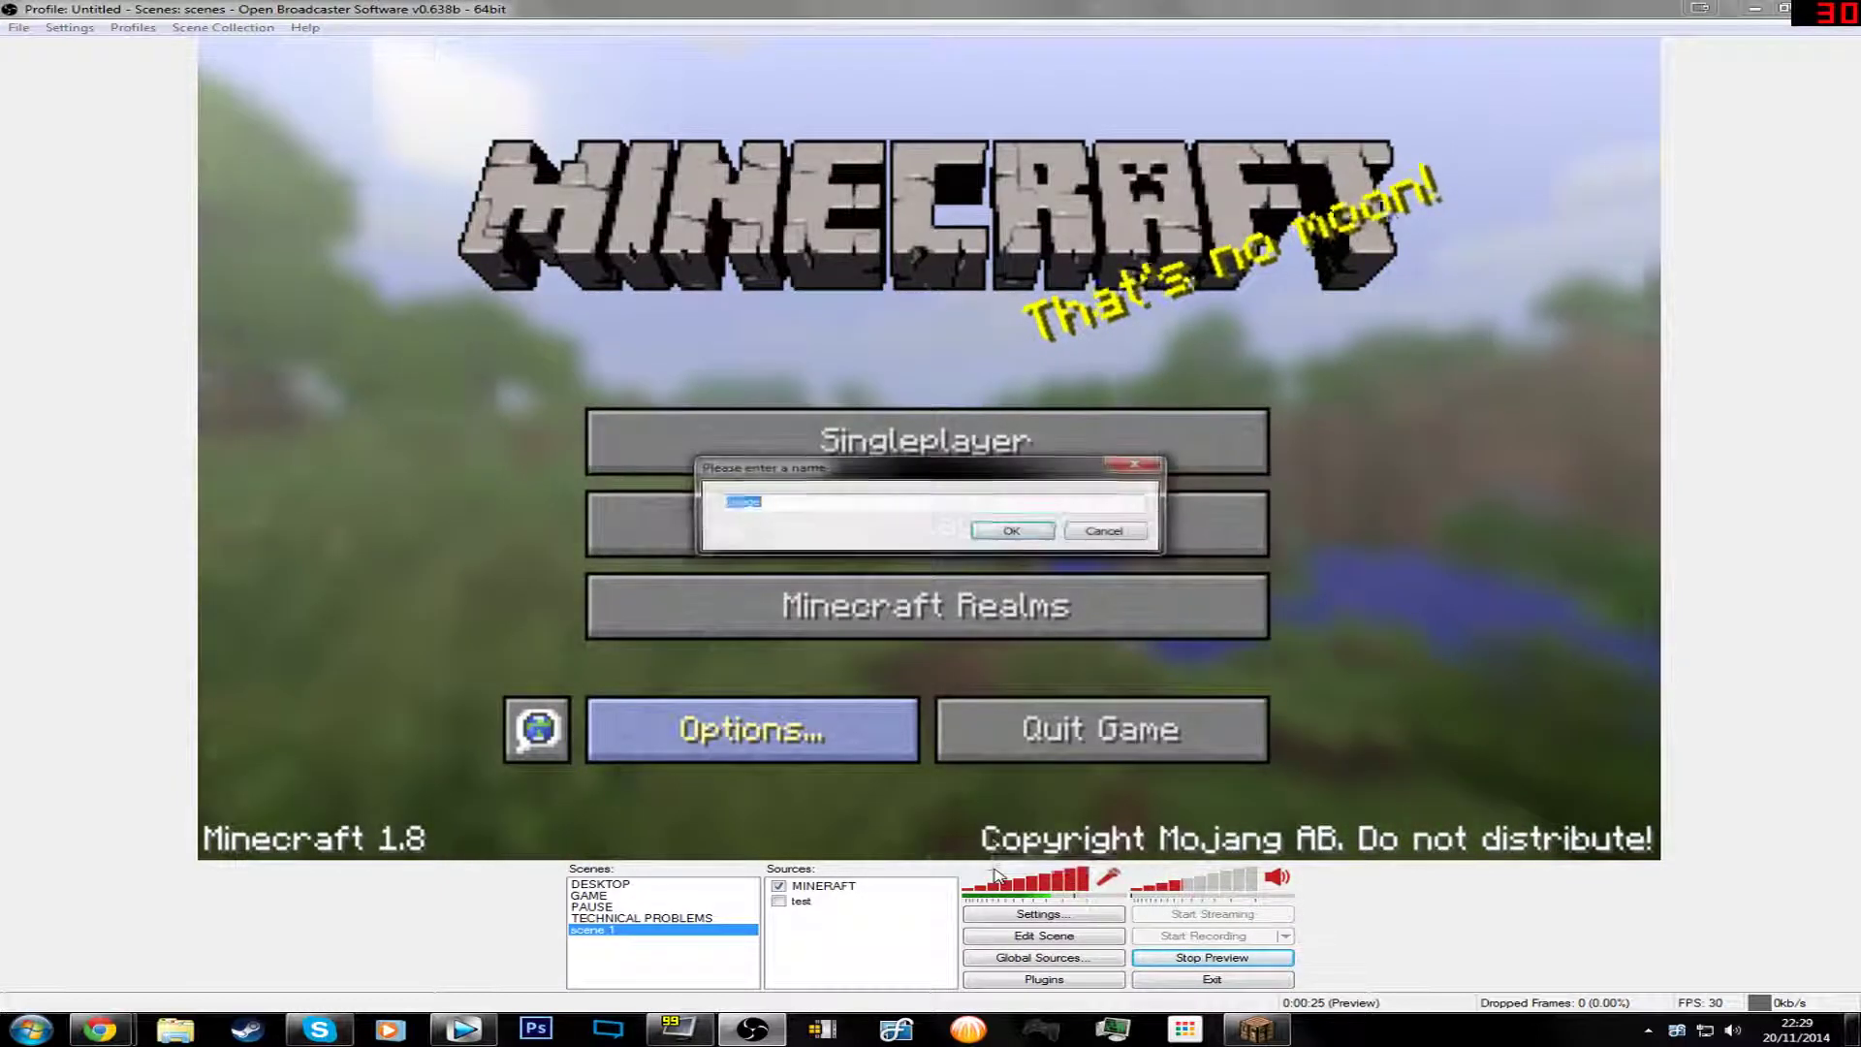
left_click(1012, 531)
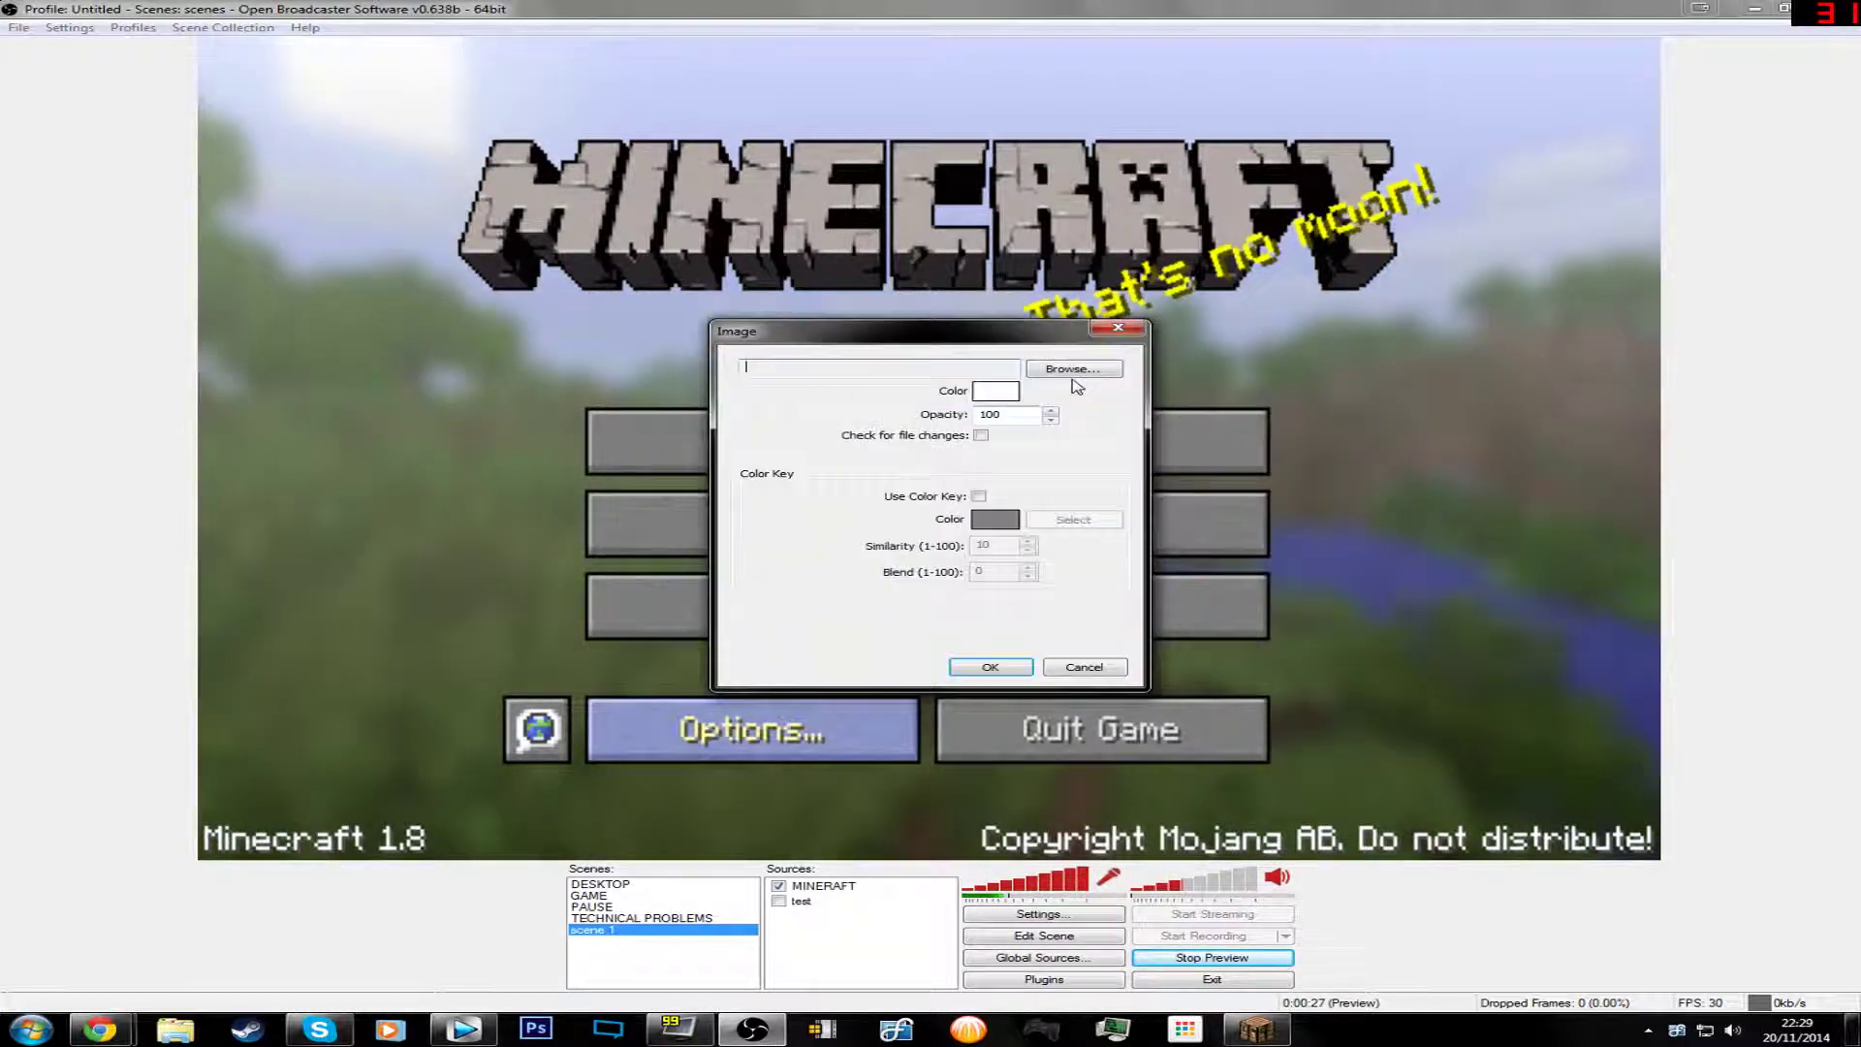
Step: Choose Overlay #1.png from the Pictures library as the source's image file and accept the image settings
left_click(1078, 369)
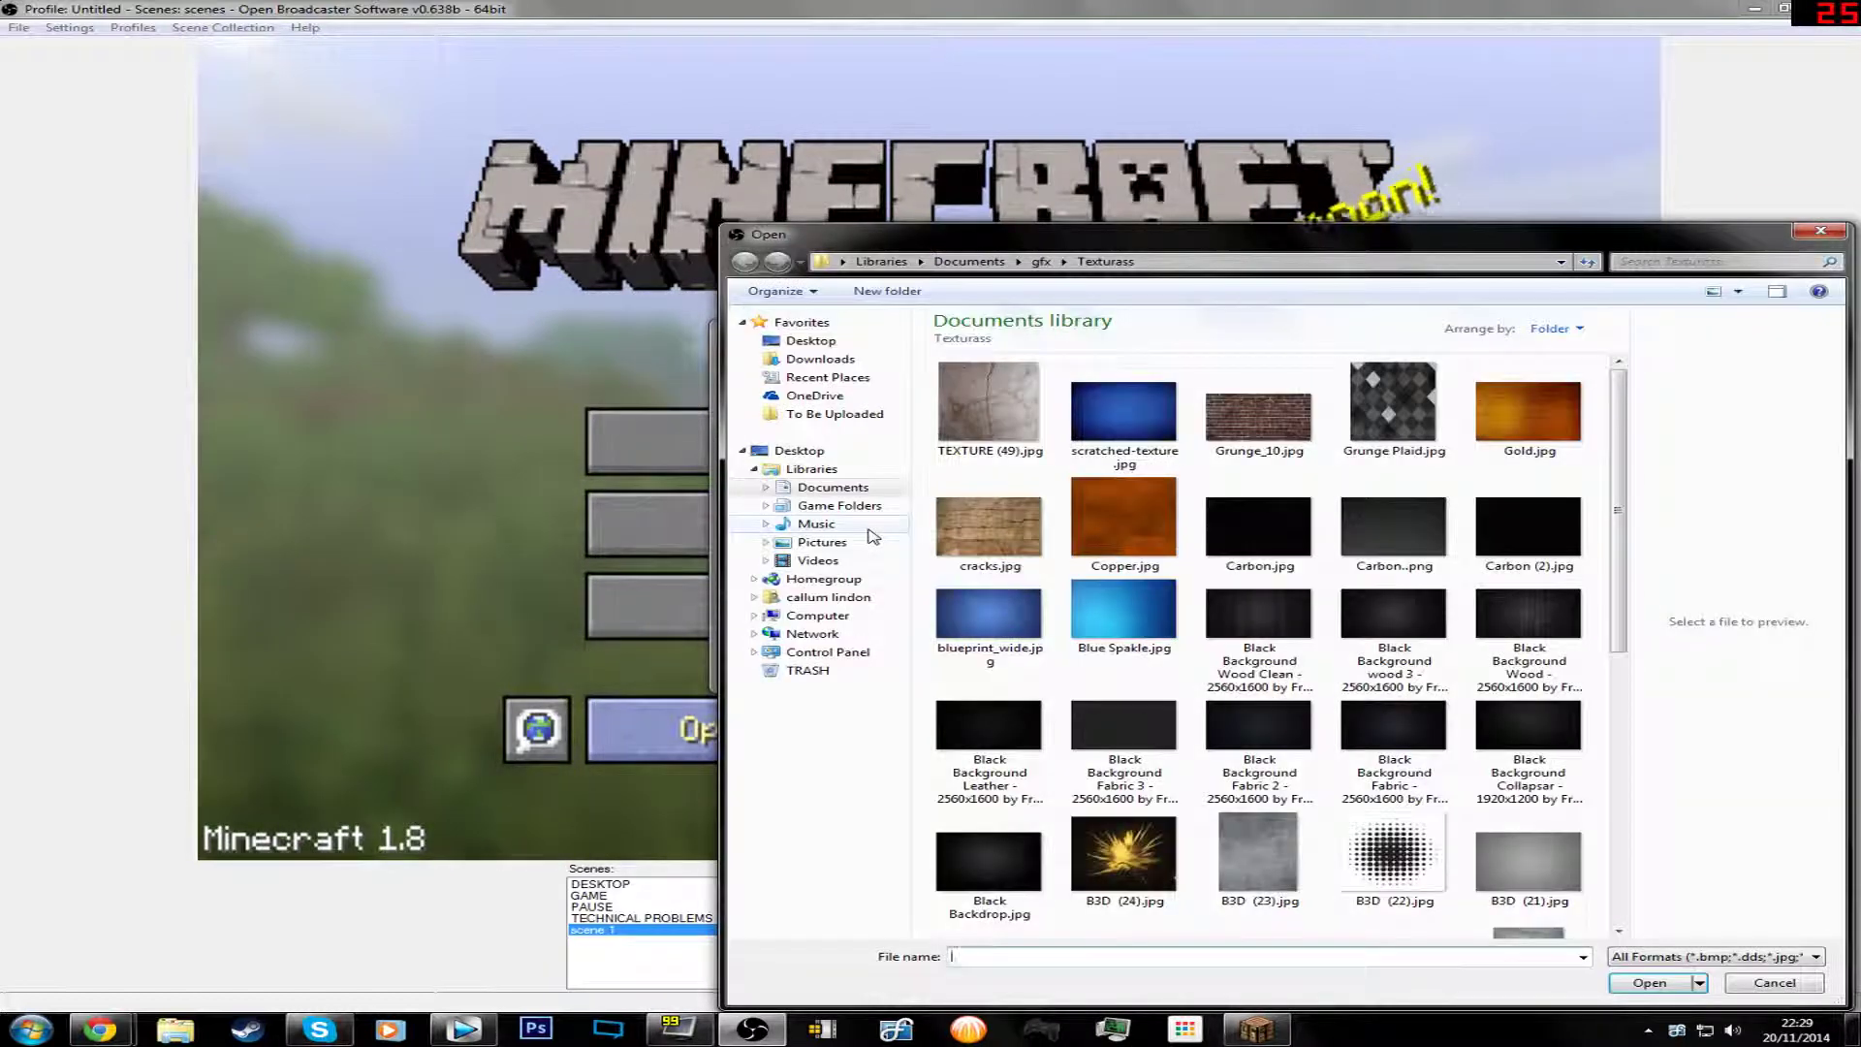
left_click(822, 542)
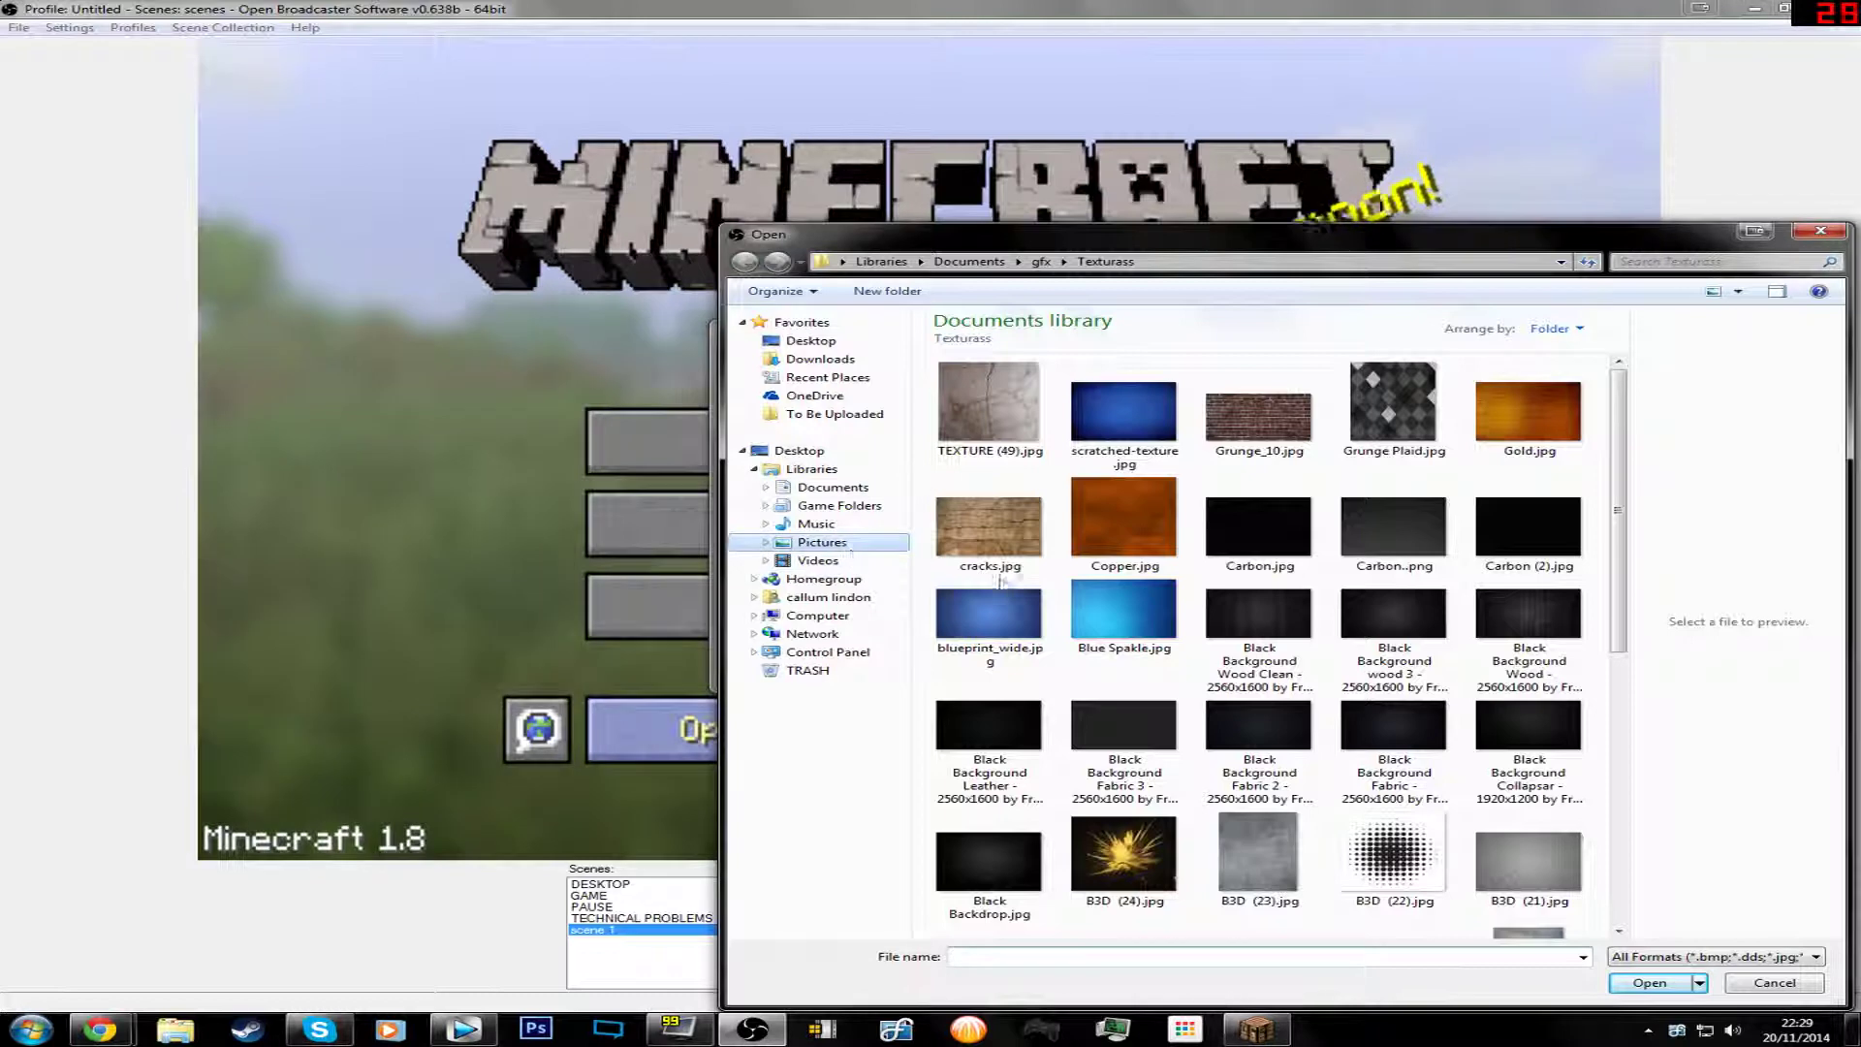
left_click(1161, 742)
scroll(1114, 766, "down", 5)
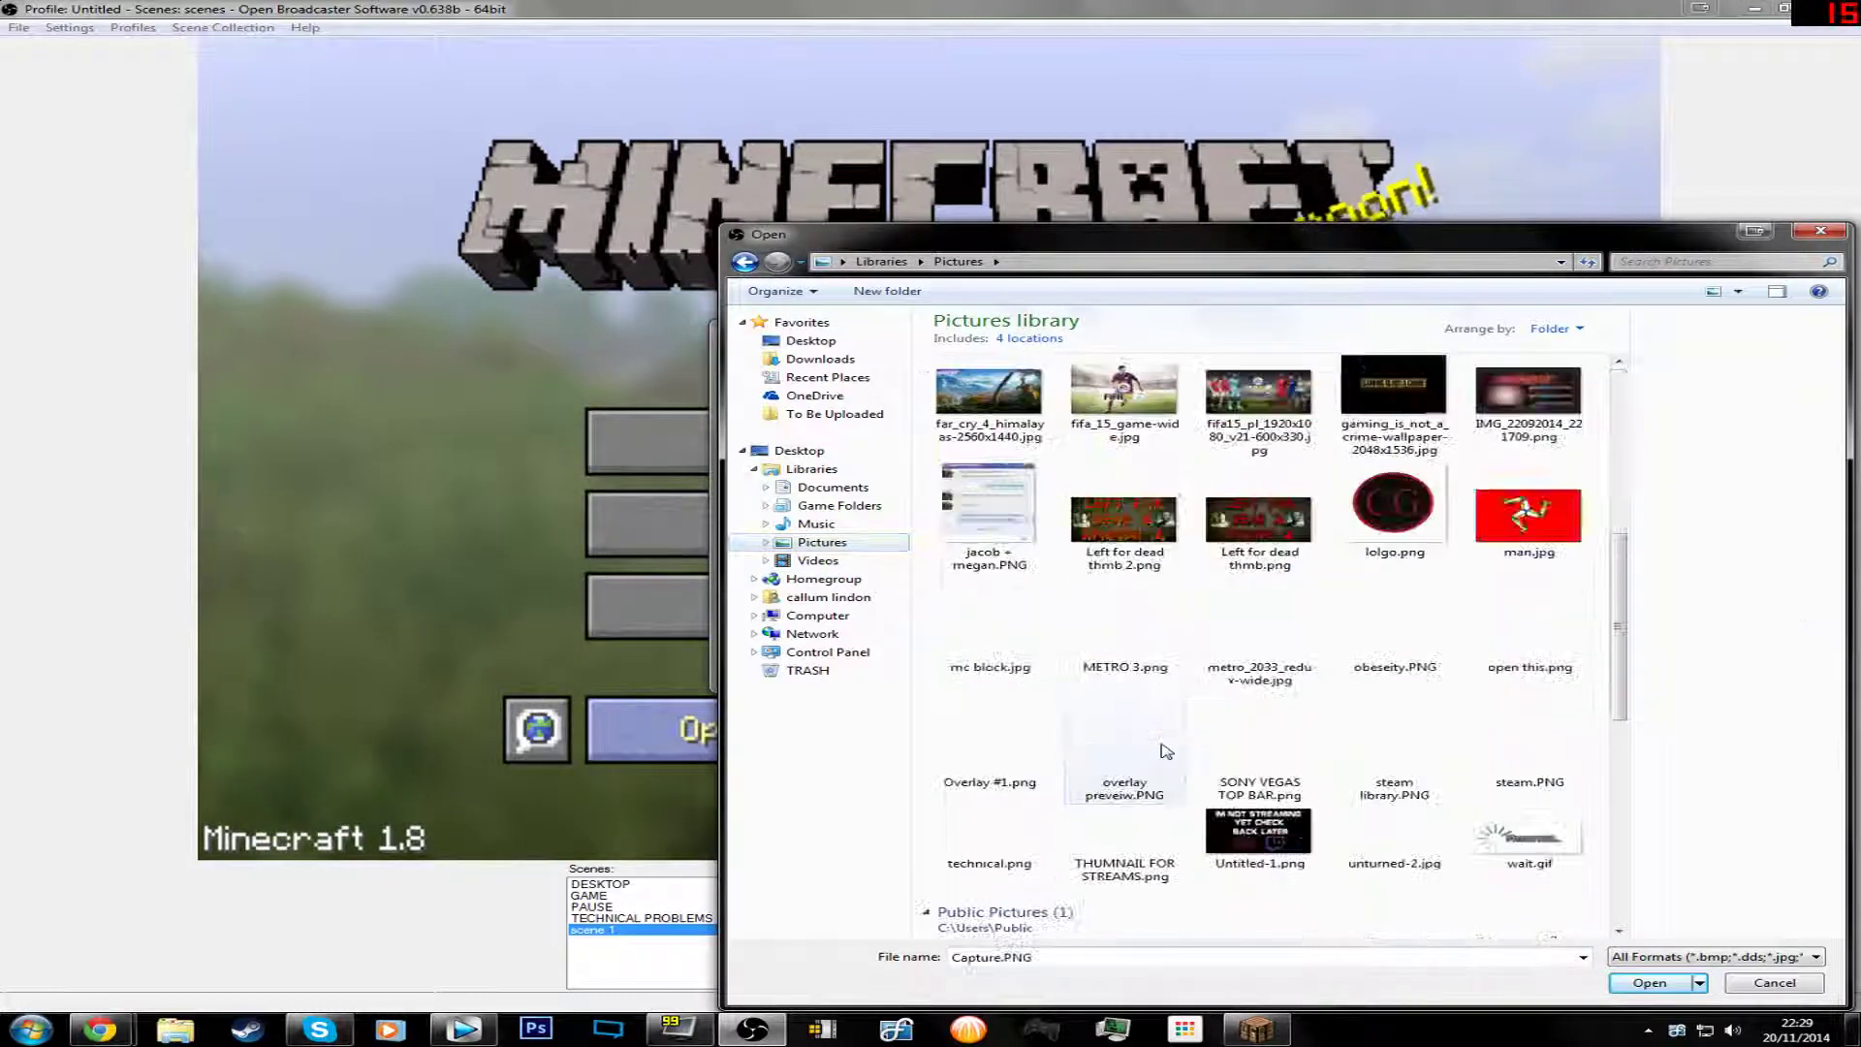
left_click(989, 742)
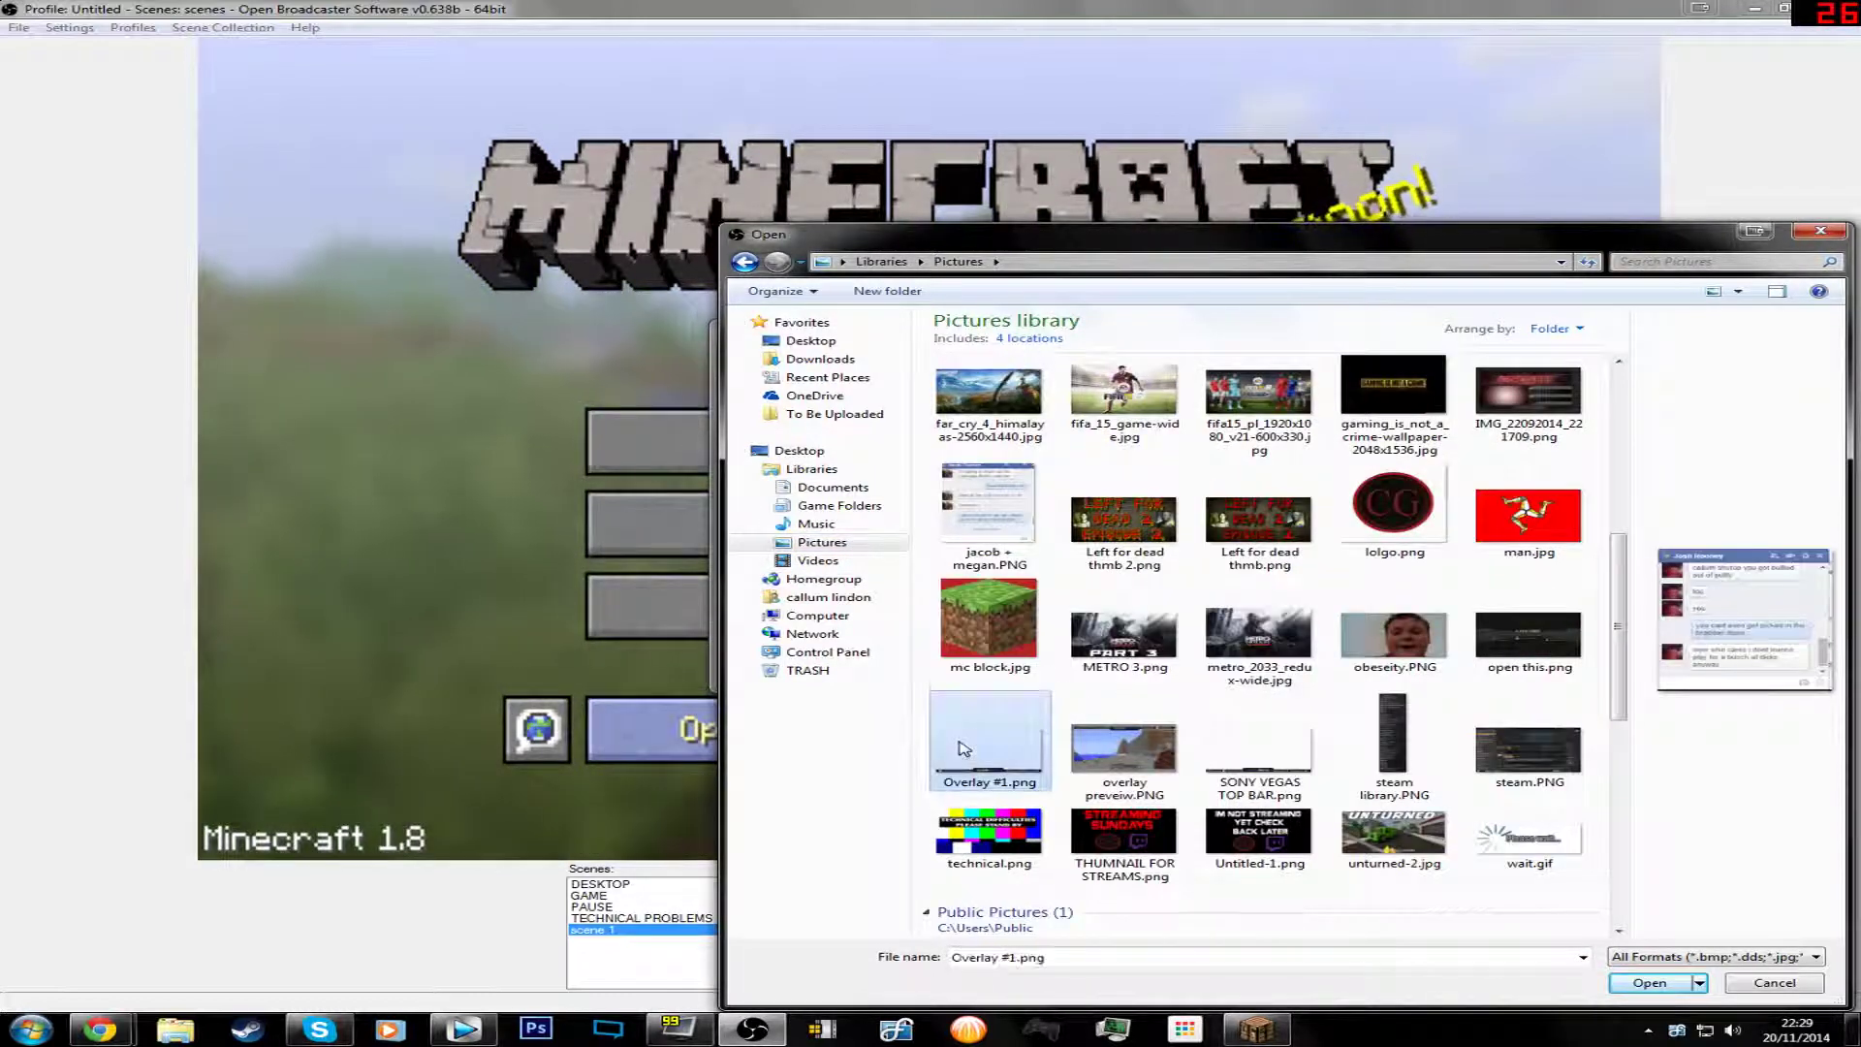
left_click(1649, 982)
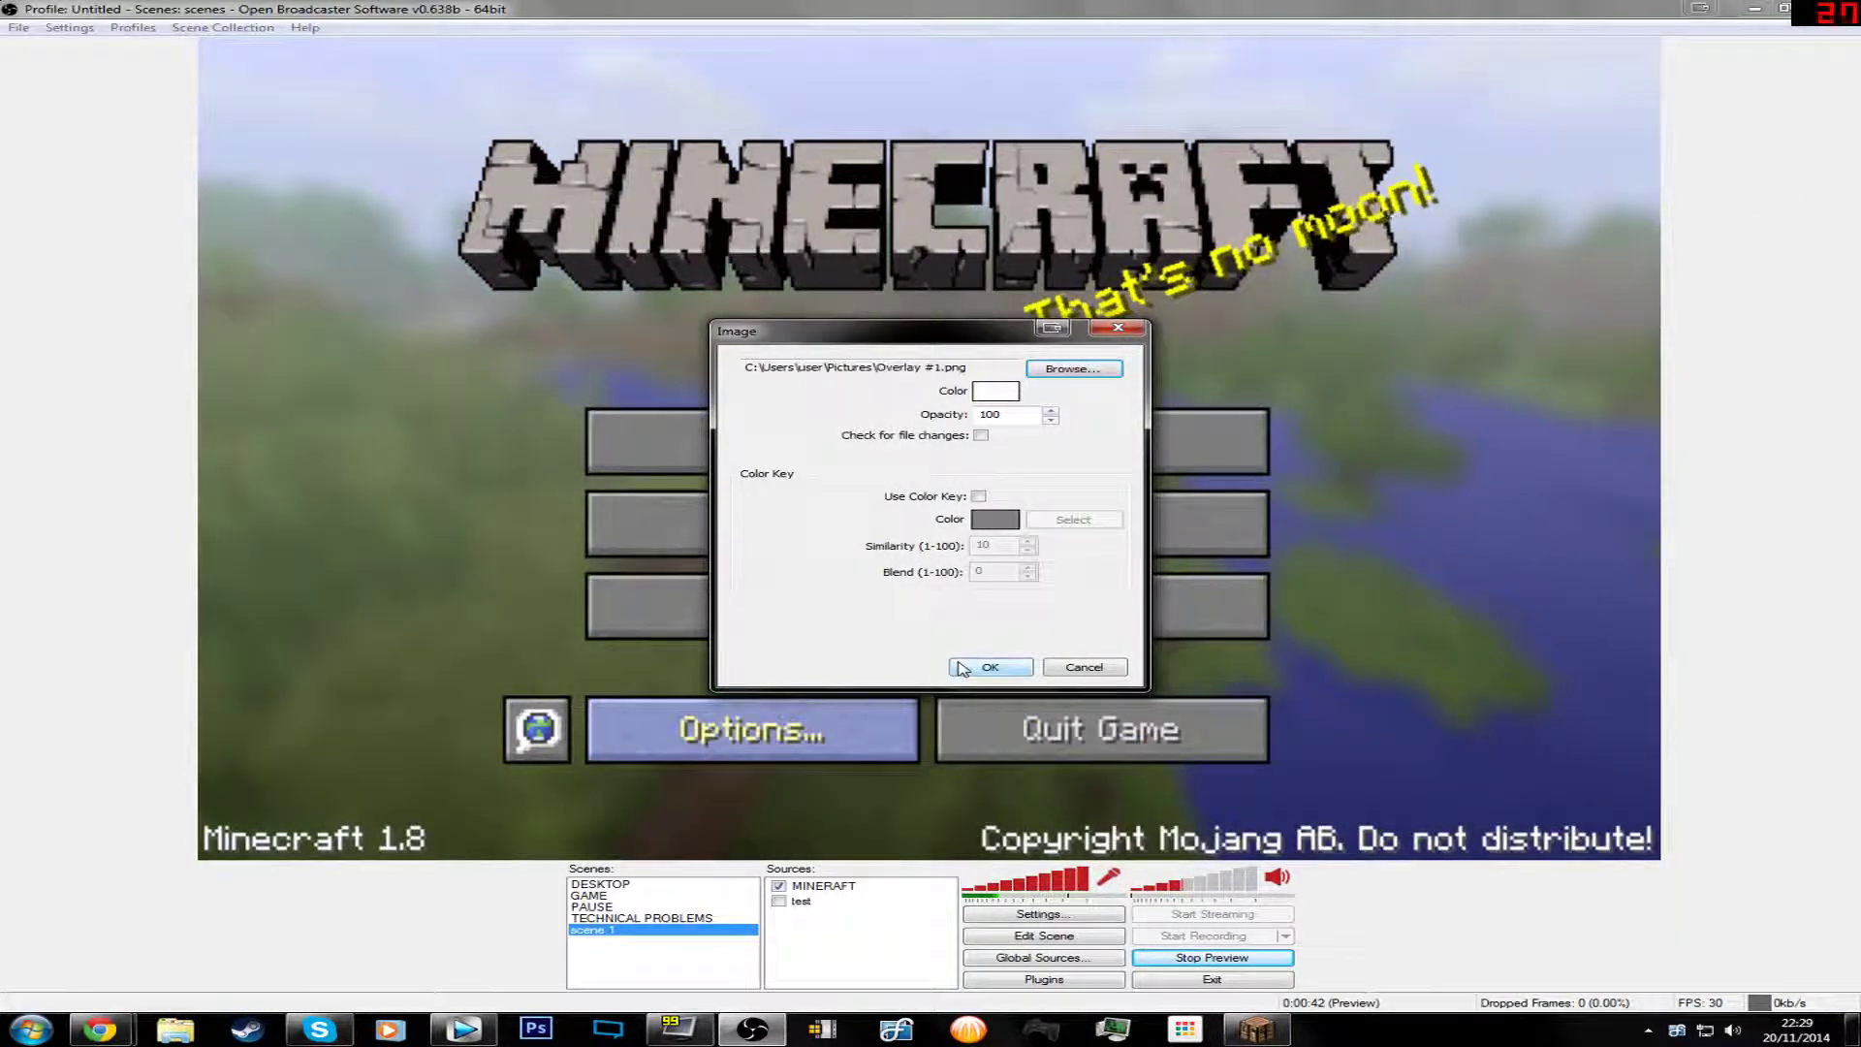
left_click(984, 667)
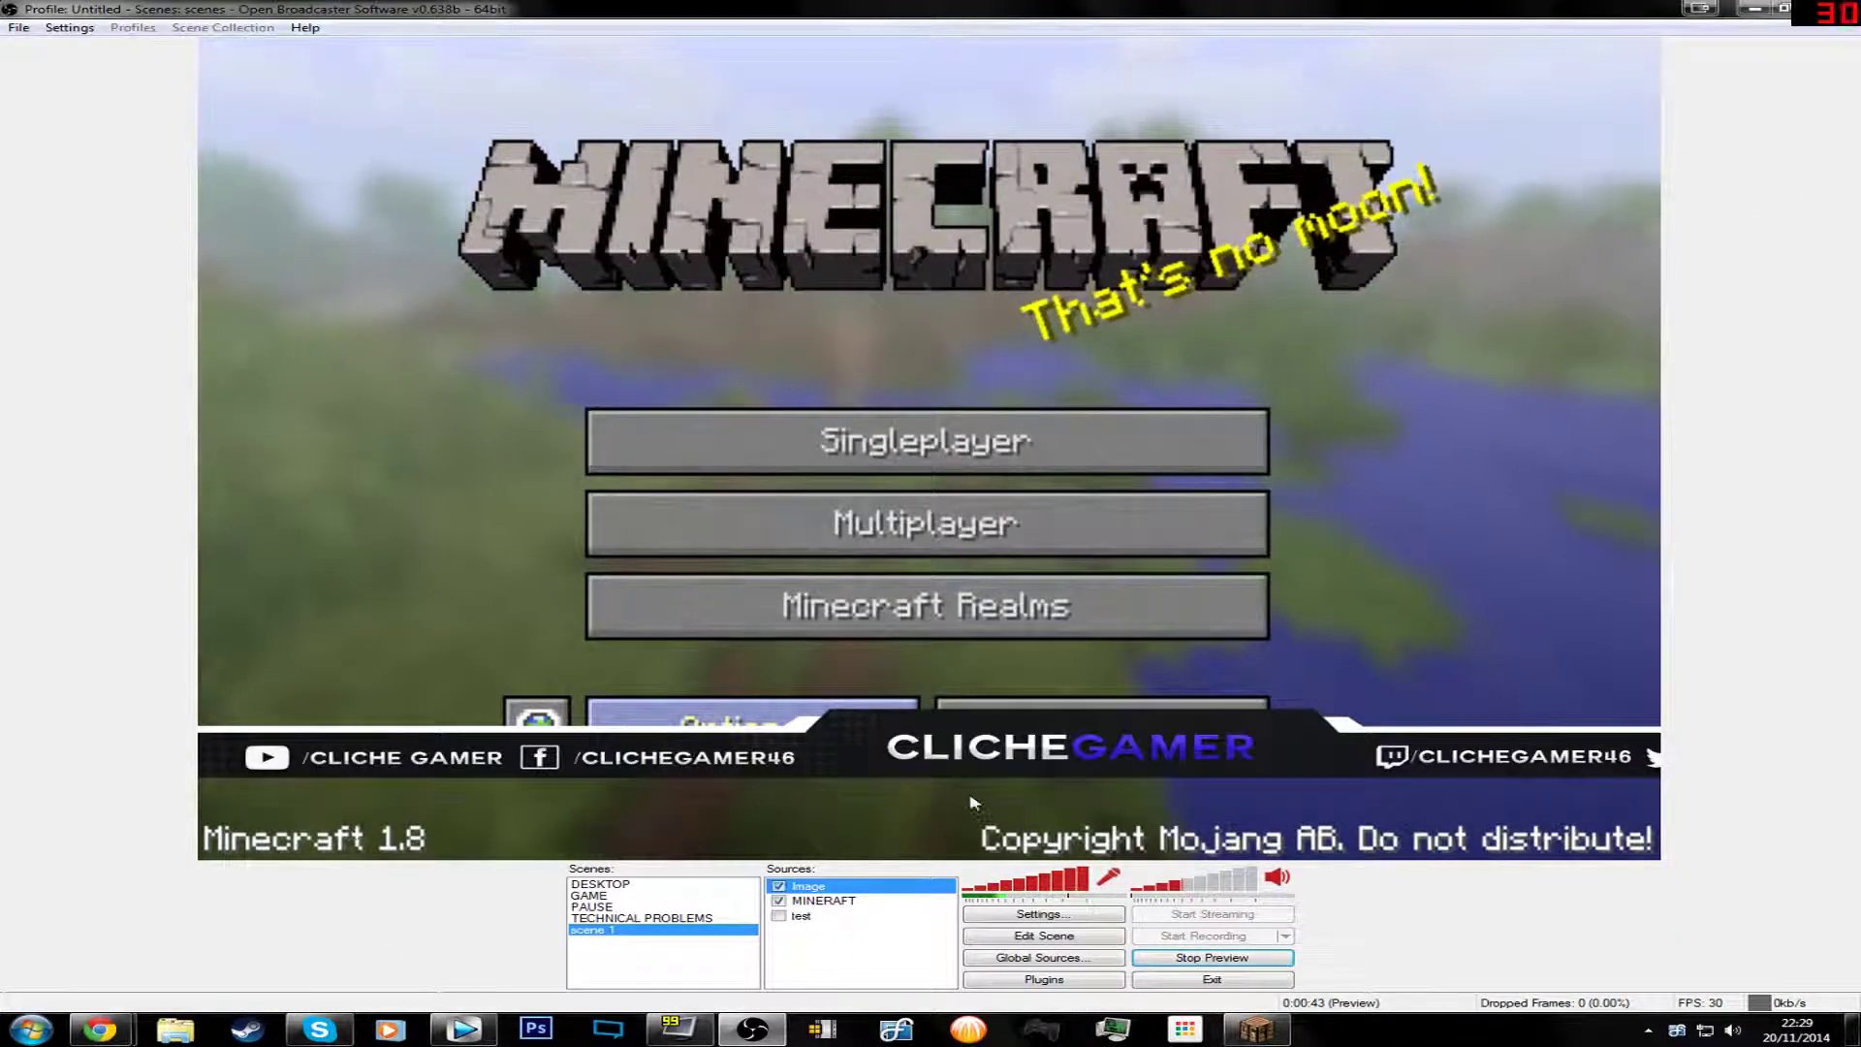
Step: Move and scale the overlay image in scene editing mode to span the canvas width along its bottom edge, and leave editing mode
left_click(1113, 936)
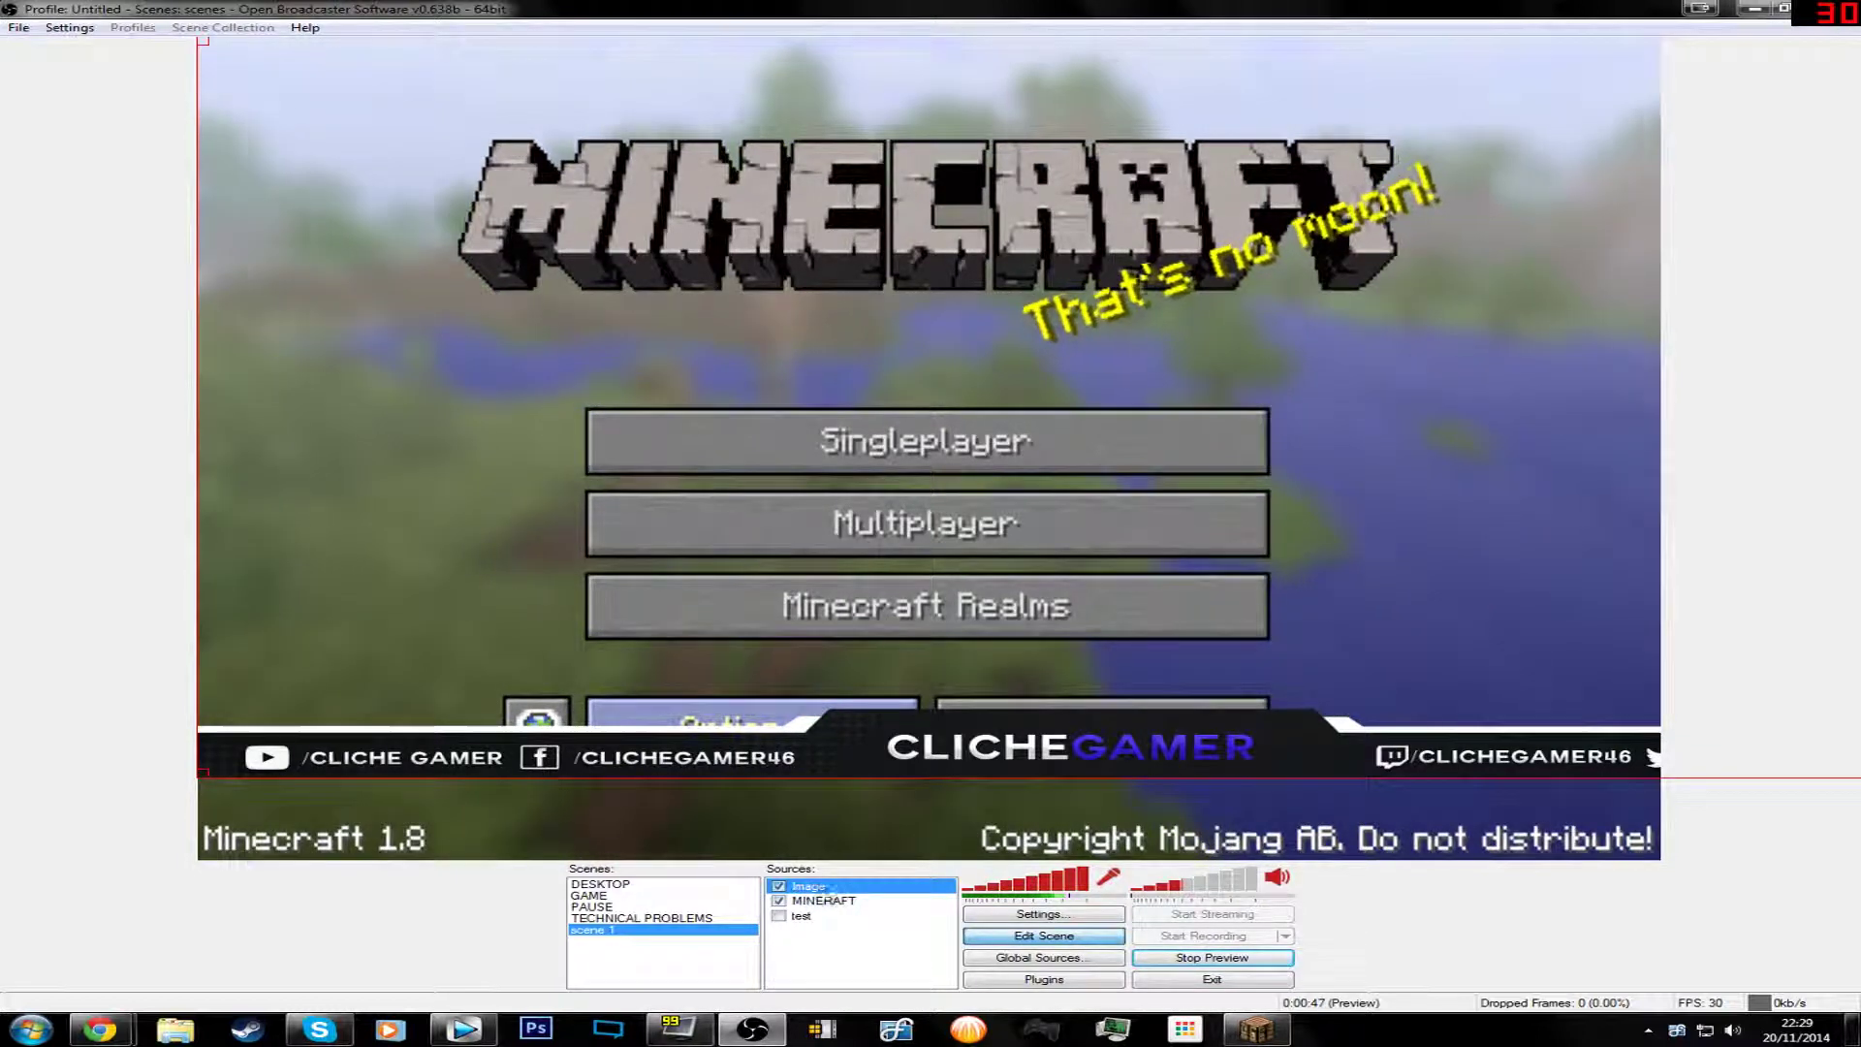
left_click_drag(1678, 362, 1452, 184)
left_click_drag(937, 558, 1096, 583)
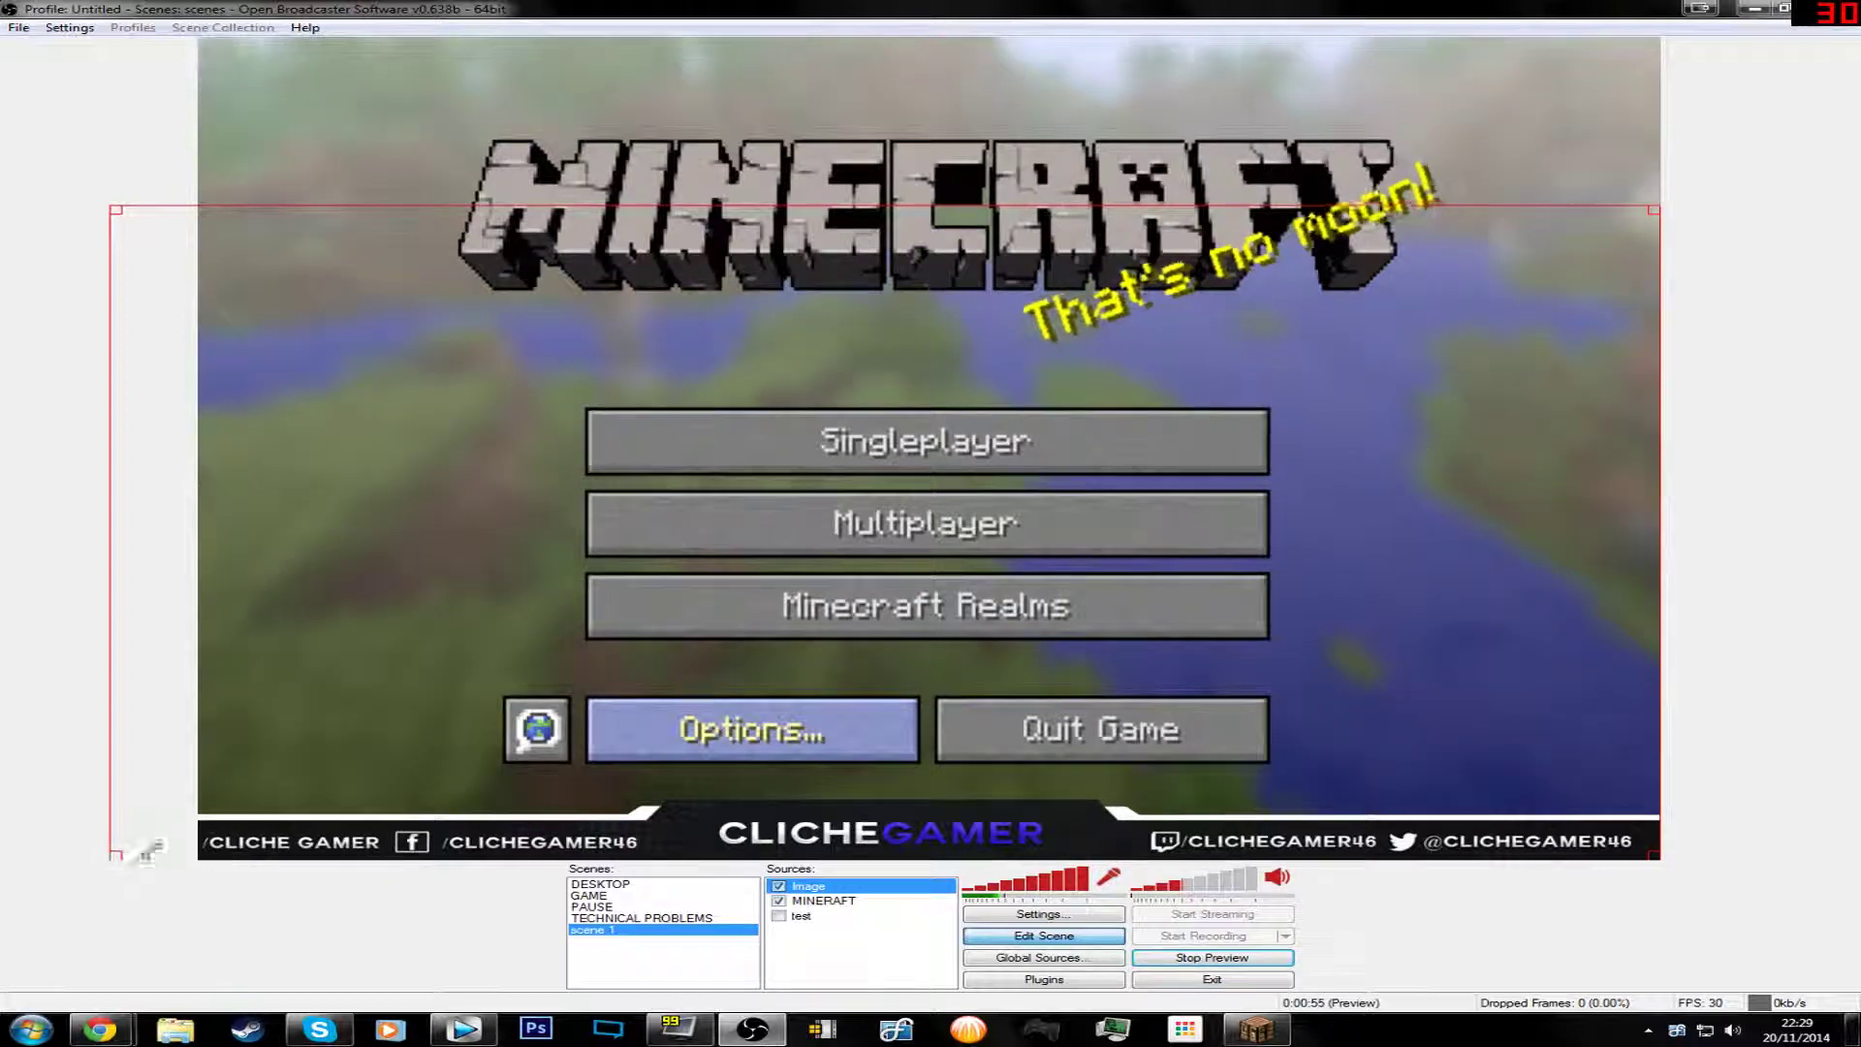
left_click_drag(191, 849, 358, 775)
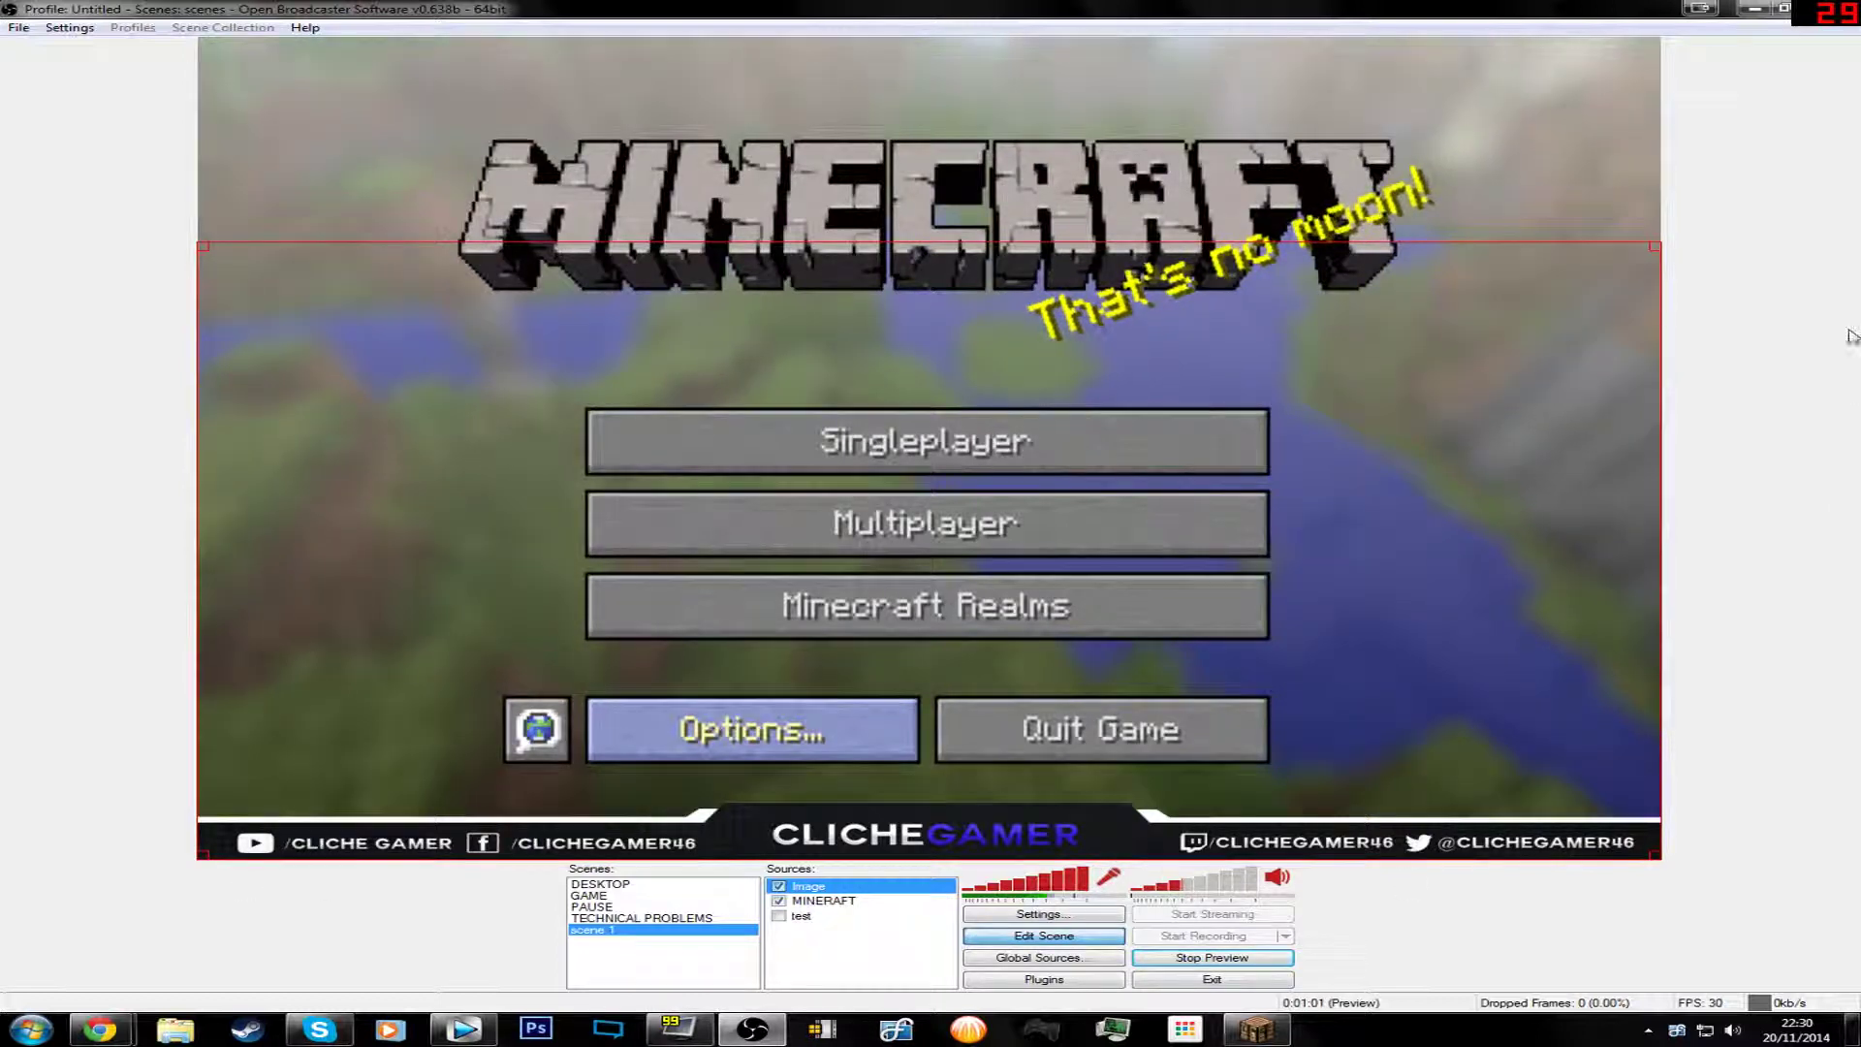
left_click(239, 448)
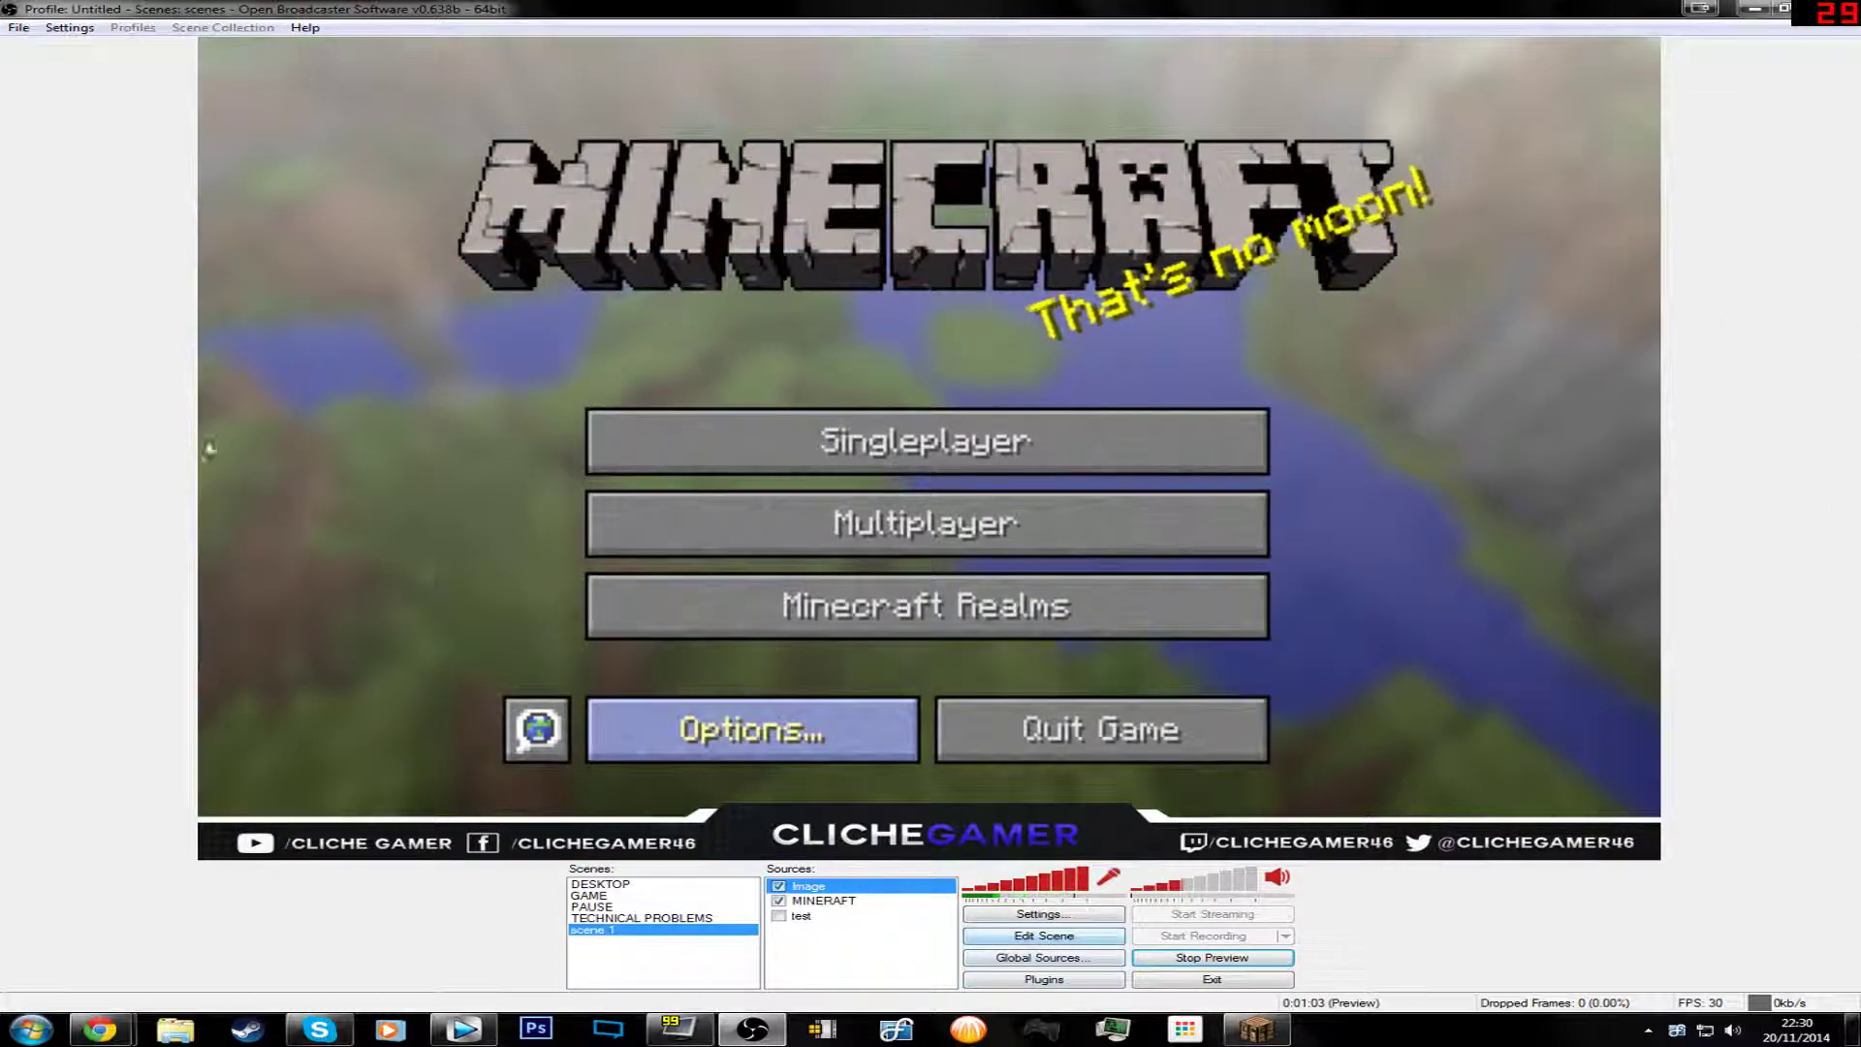